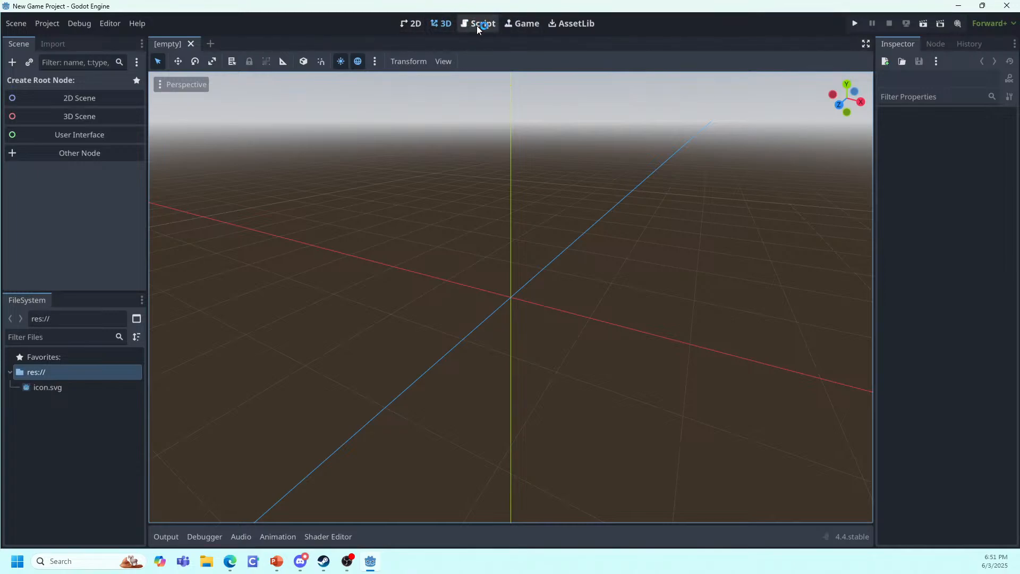
# Step: Switch the editor to the 2D workspace
pyautogui.click(413, 23)
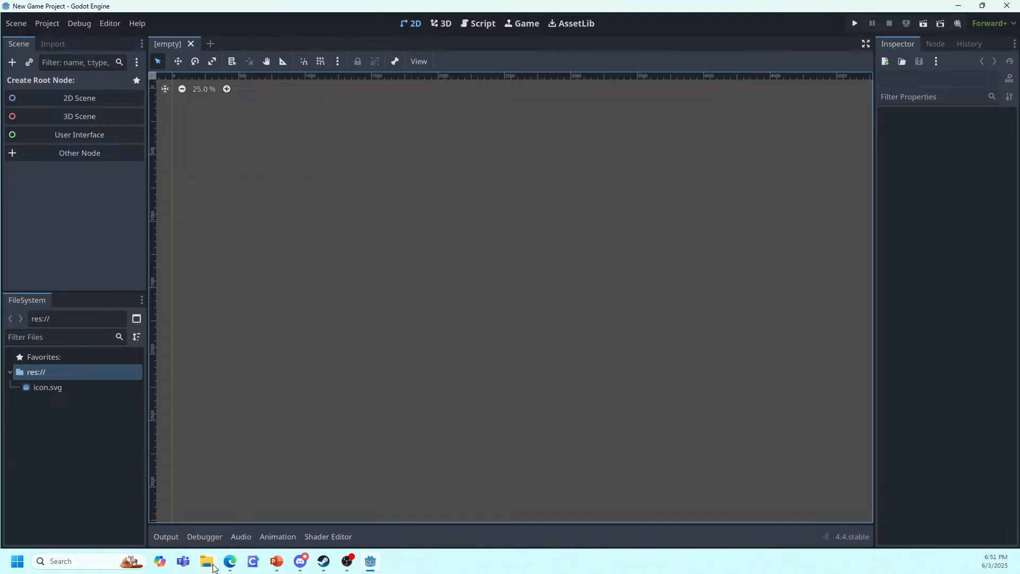
# Step: Switch to the browser and download the Premade Scenes and Resources folders from the Godot Workshop Assets folder in Google Drive
pyautogui.click(231, 562)
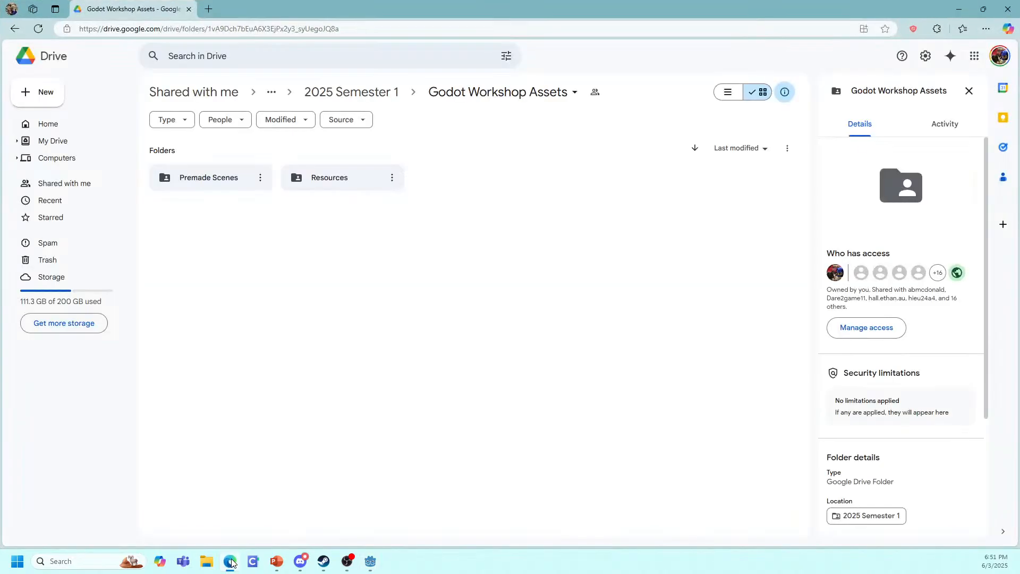
pyautogui.moveTo(344, 248); pyautogui.dragTo(248, 129)
pyautogui.click(248, 120)
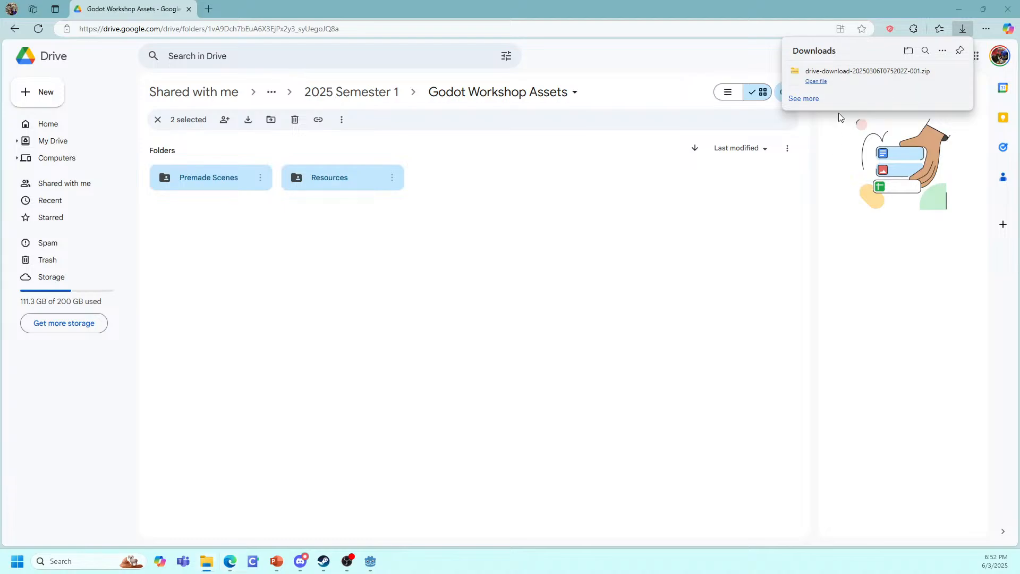
# Step: Open the downloaded assets in File Explorer and import the Premade Scenes and Resources folders into the Godot project's res:// root
pyautogui.click(954, 71)
pyautogui.moveTo(210, 569)
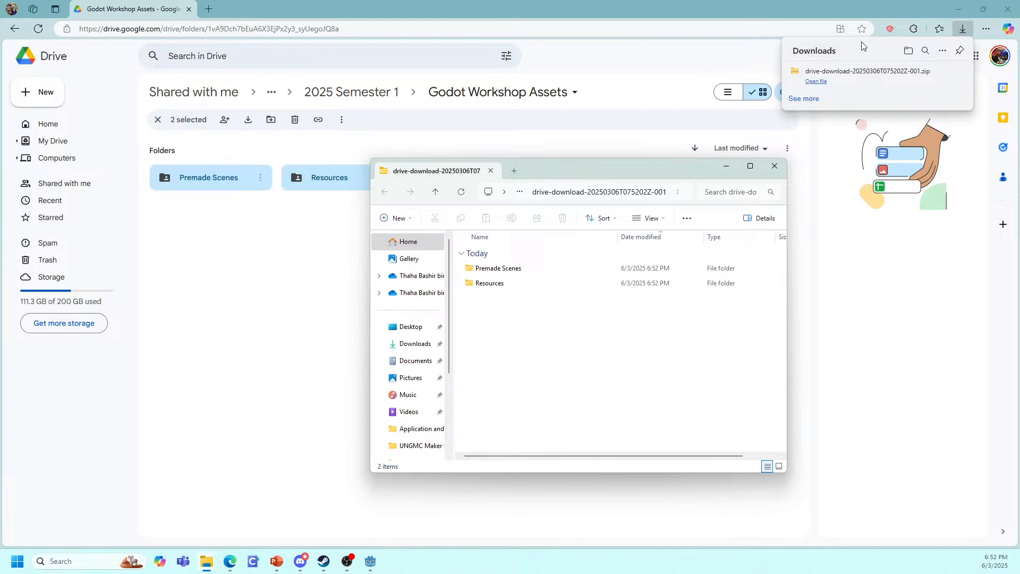
pyautogui.doubleClick(951, 11)
pyautogui.click(935, 26)
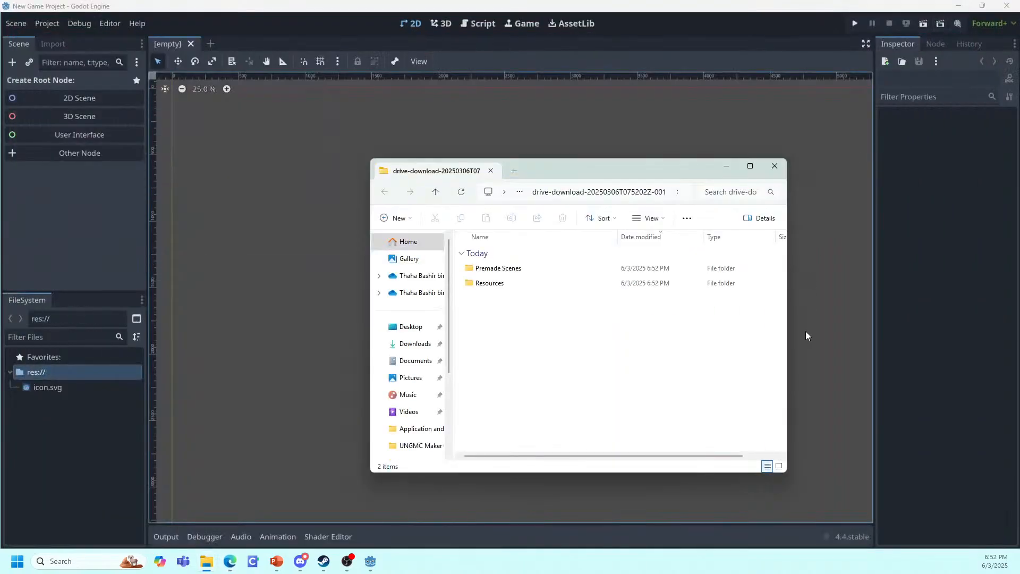
pyautogui.moveTo(497, 364); pyautogui.dragTo(472, 178)
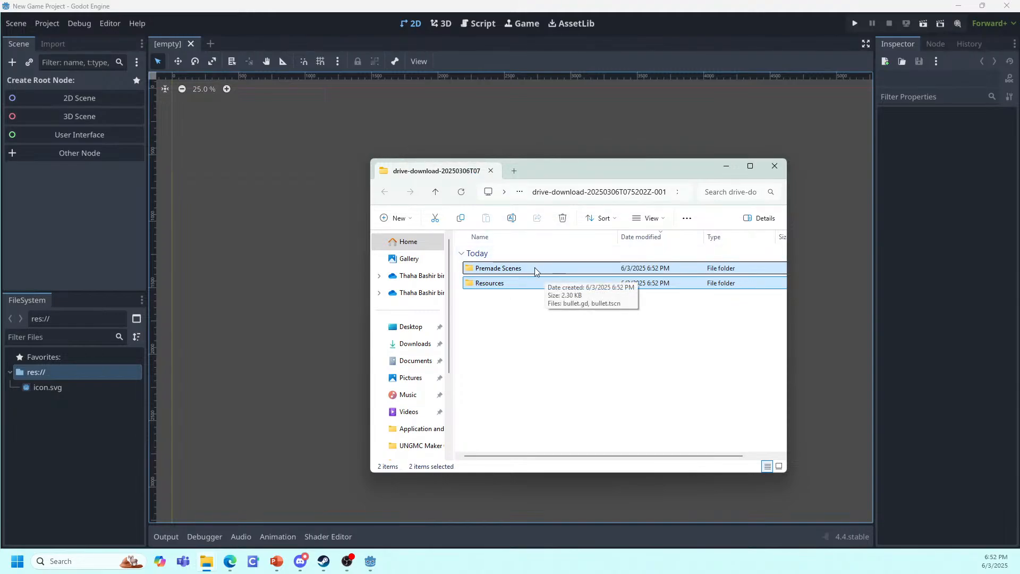
pyautogui.moveTo(542, 268); pyautogui.dragTo(53, 360)
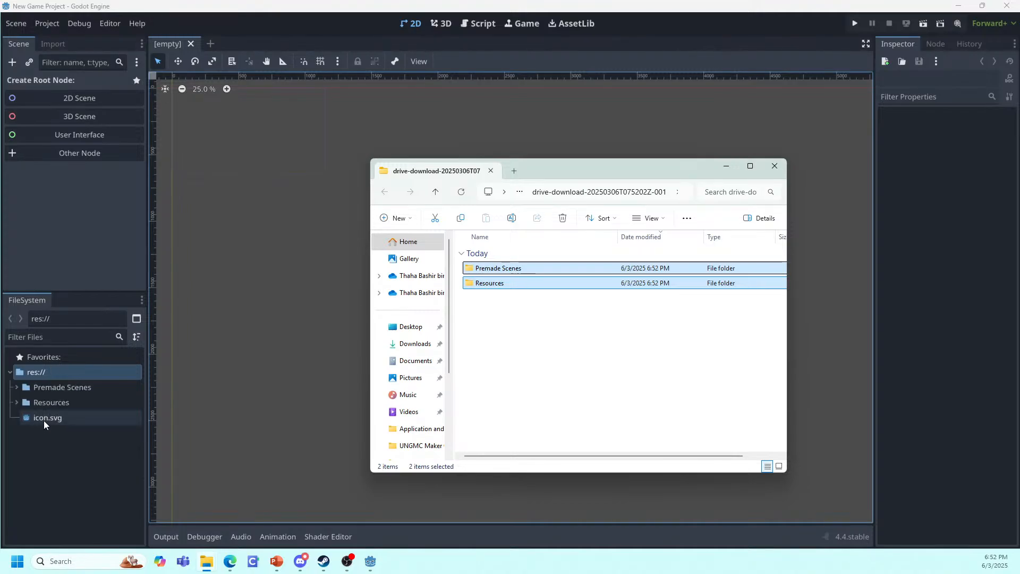
pyautogui.click(43, 471)
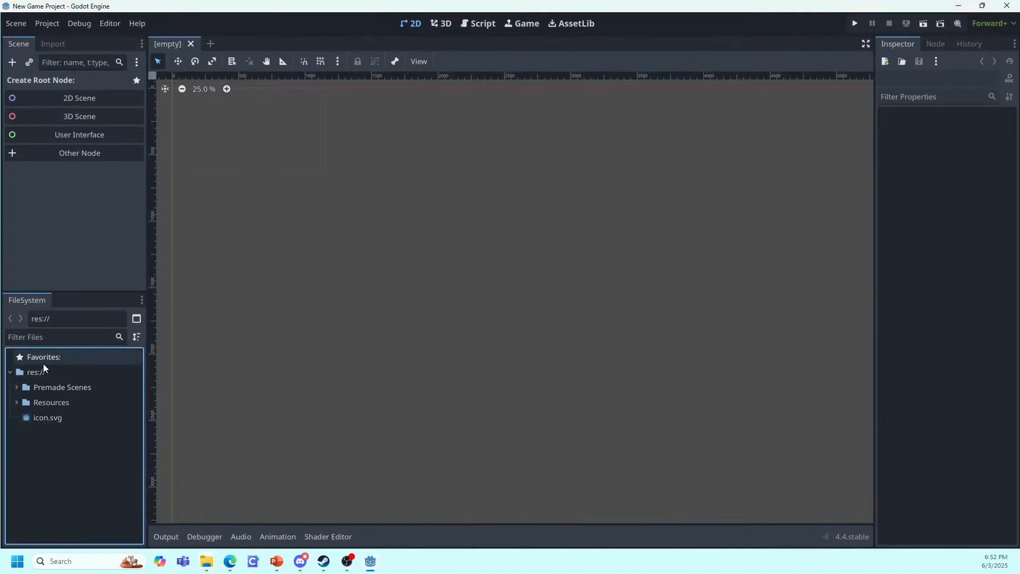
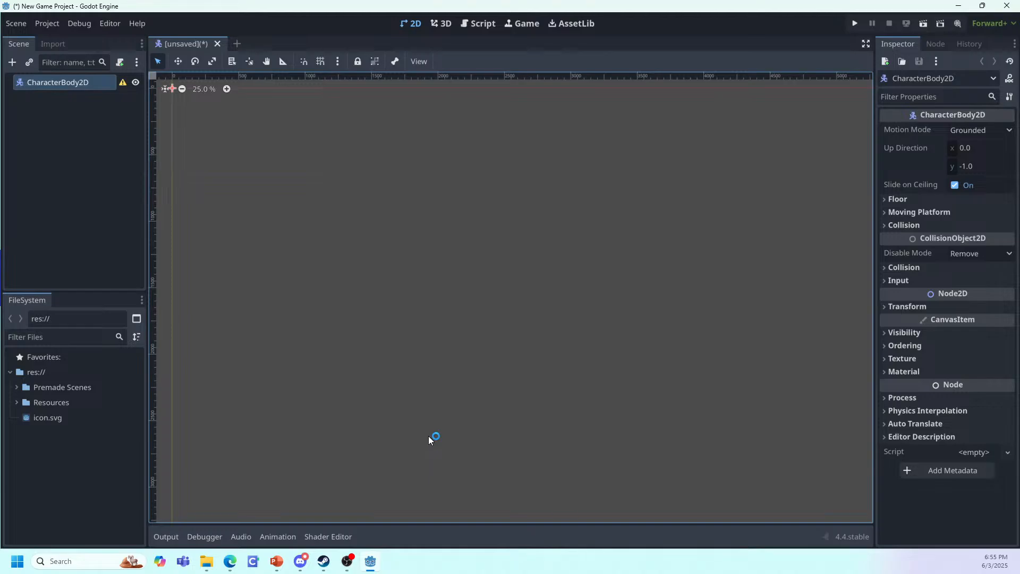
# Step: Add a Sprite2D node as a child of the CharacterBody2D root node
pyautogui.click(12, 62)
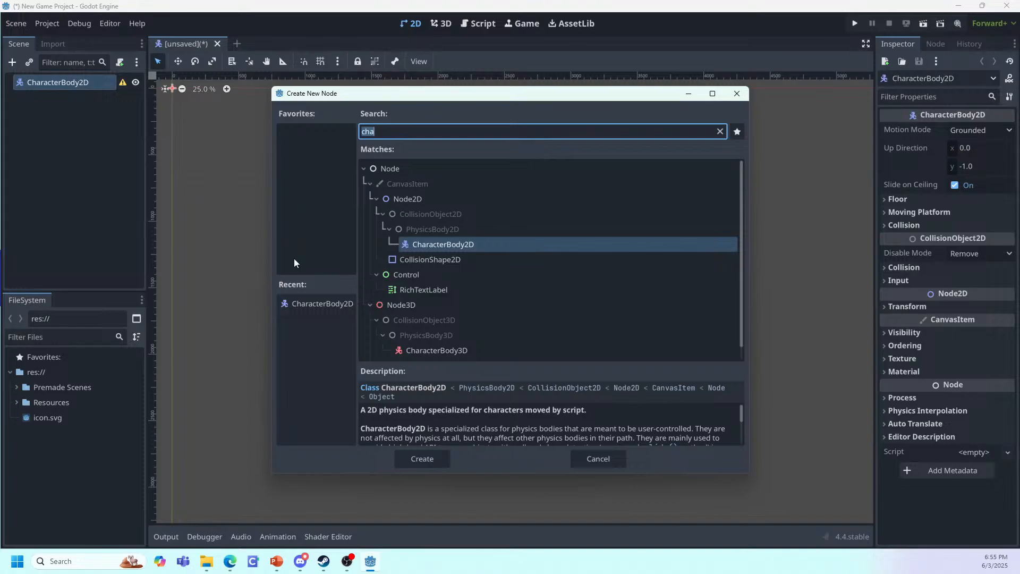
pyautogui.write('spr')
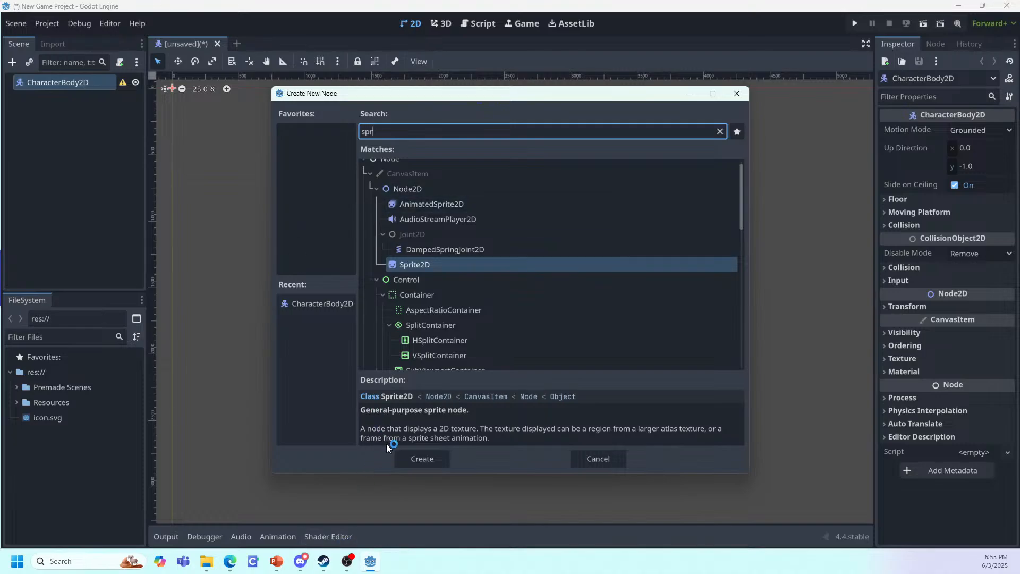
pyautogui.click(417, 458)
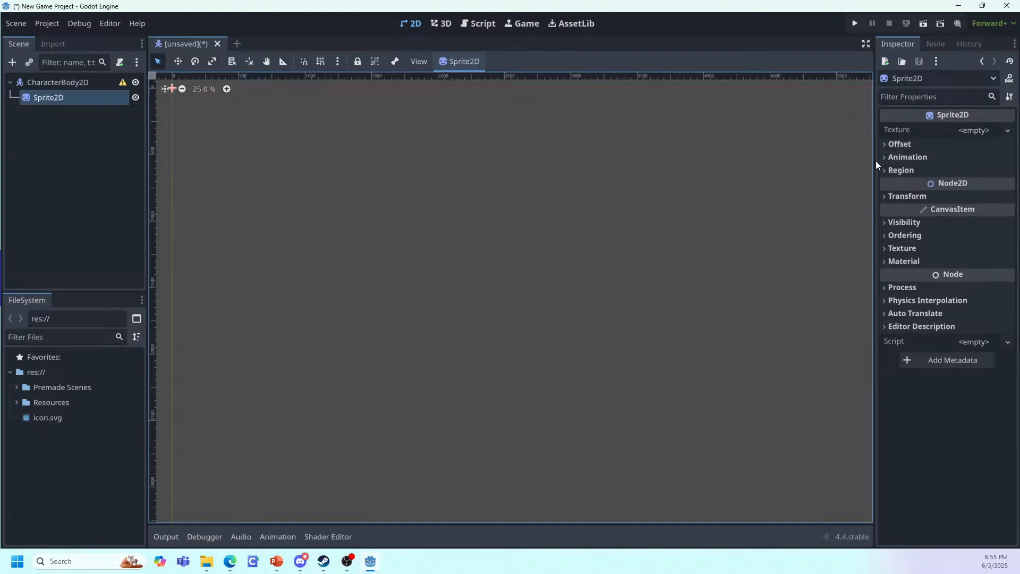
# Step: Widen the Inspector and look through the Sprite2D's Offset properties
pyautogui.moveTo(873, 159); pyautogui.dragTo(712, 157)
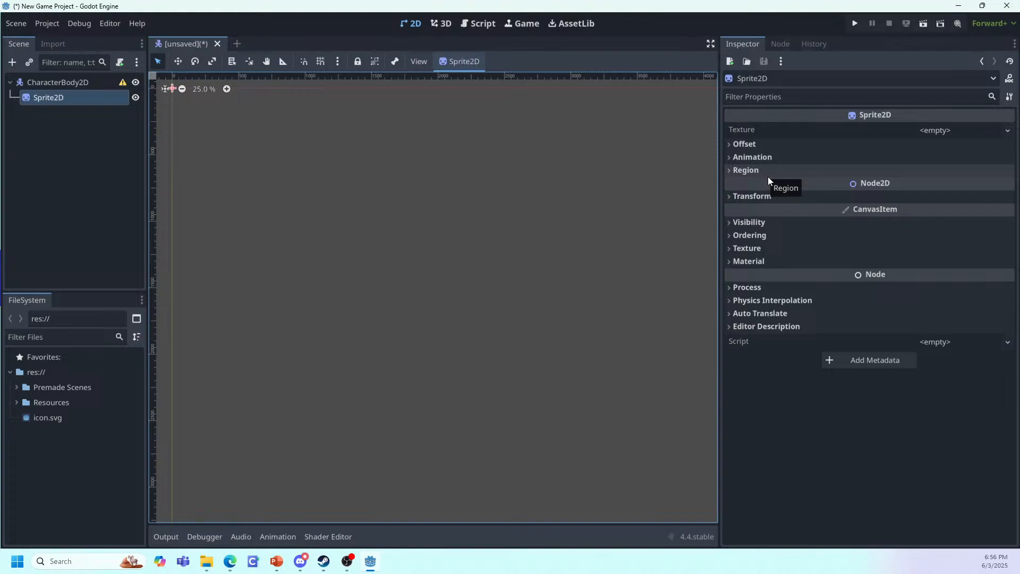
pyautogui.click(751, 151)
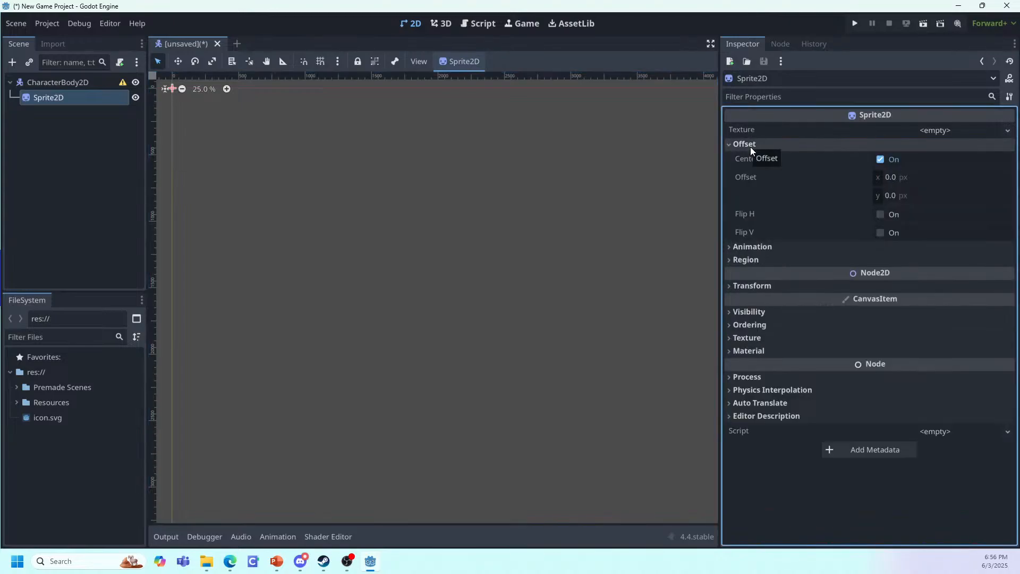
pyautogui.click(751, 146)
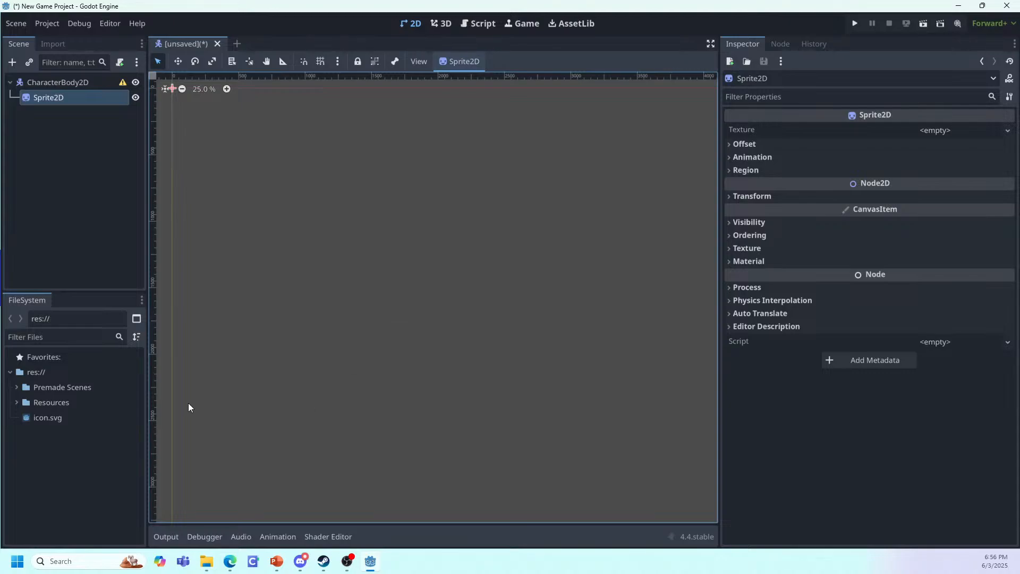
# Step: Assign Character.png from the Resources/Character folder as the Sprite2D's texture and check the sprite at the scene origin
pyautogui.click(18, 403)
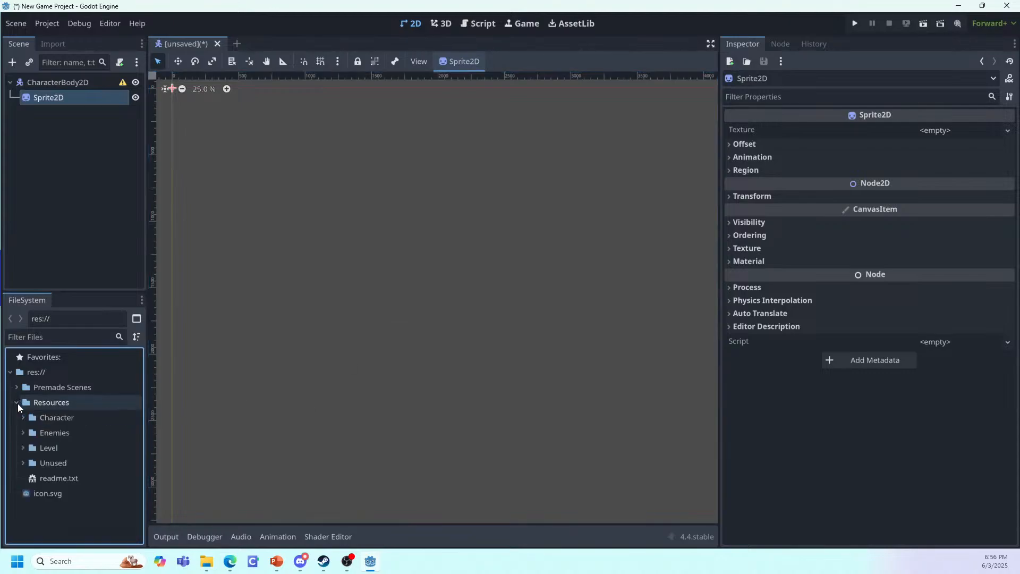
pyautogui.click(23, 418)
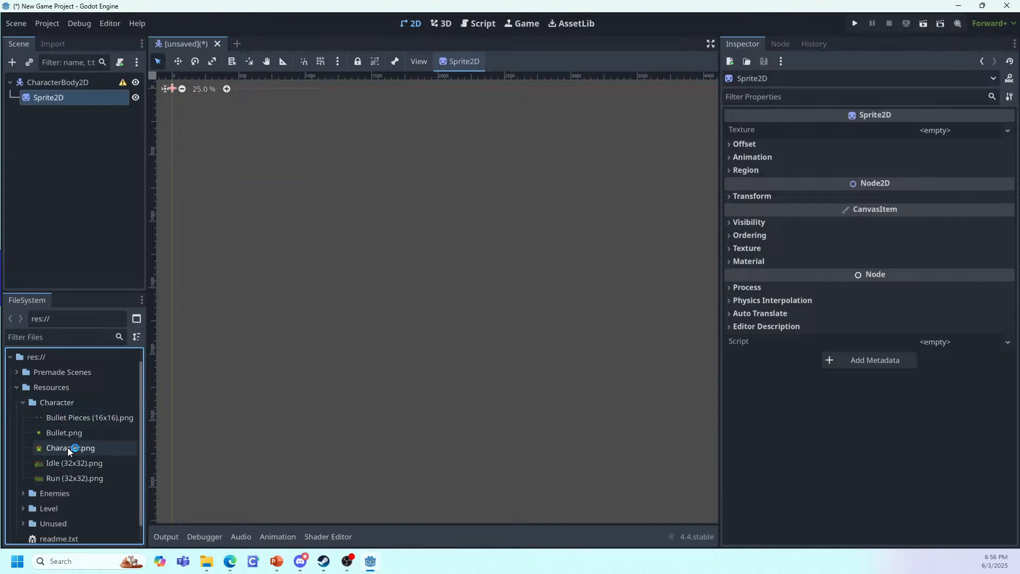
pyautogui.moveTo(75, 451); pyautogui.dragTo(896, 129)
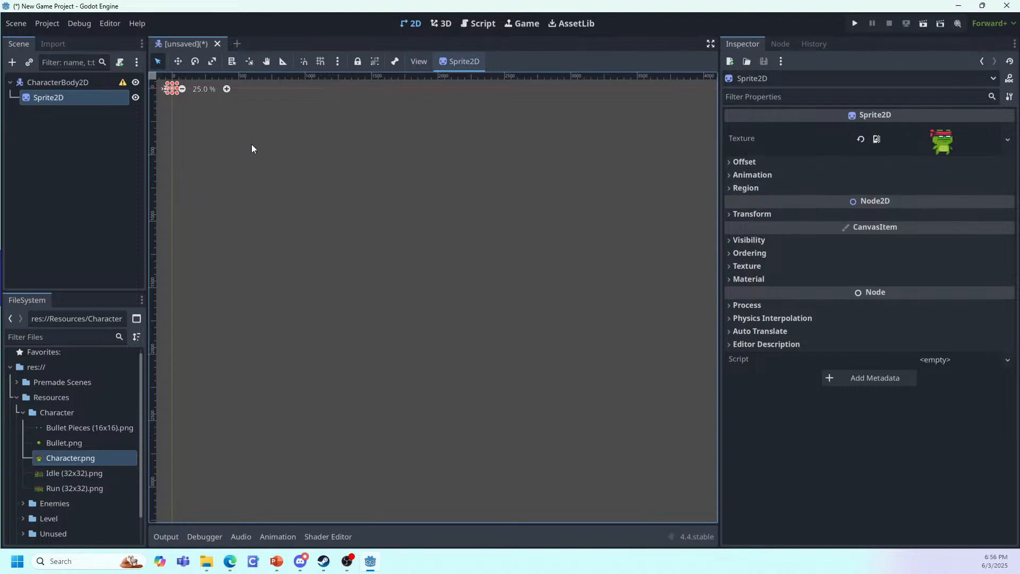
pyautogui.moveTo(237, 149); pyautogui.dragTo(332, 242, button='middle')
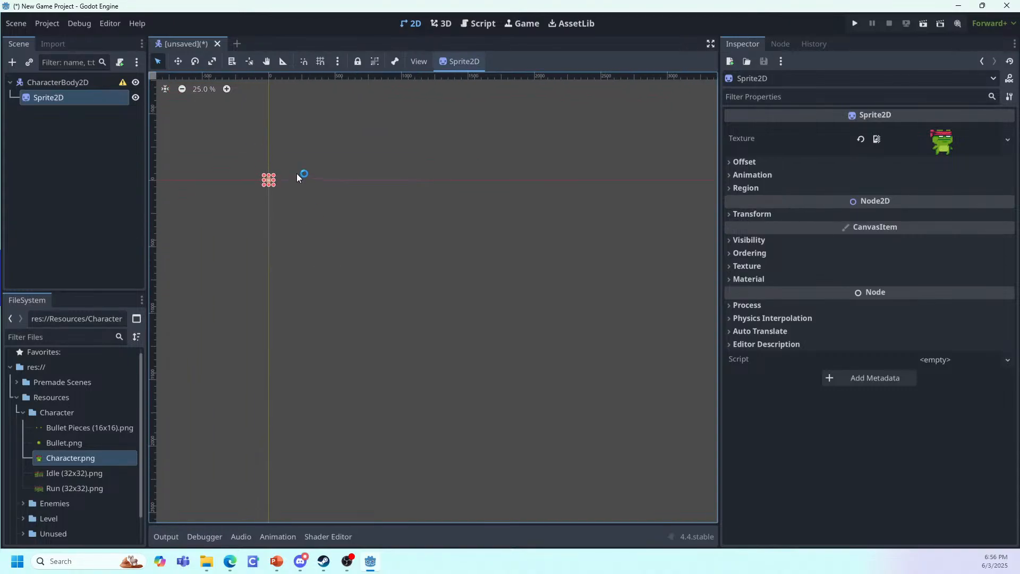
pyautogui.moveTo(298, 171); pyautogui.dragTo(299, 202, button='middle')
pyautogui.scroll(10, 272, 205)
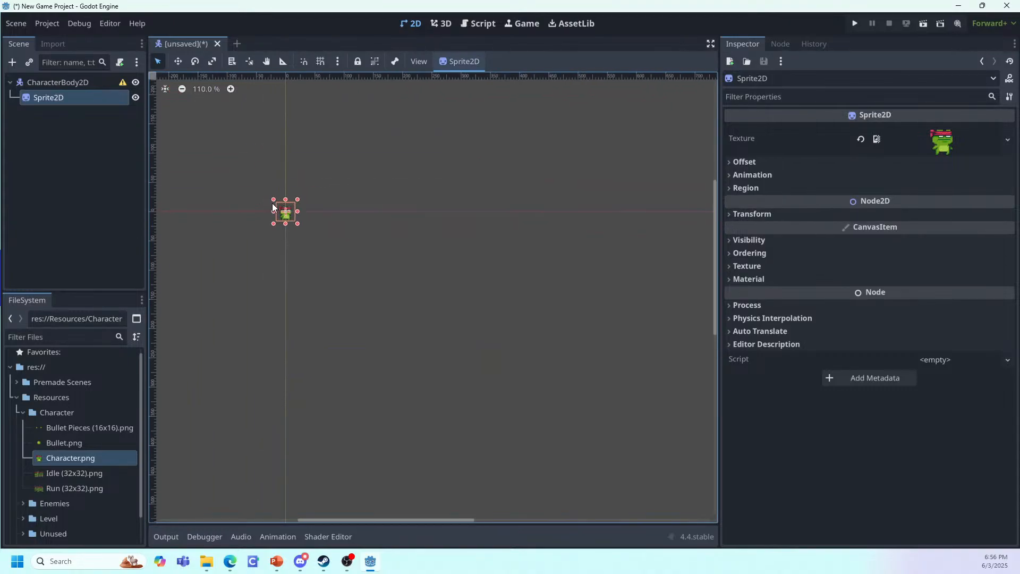
pyautogui.moveTo(242, 186); pyautogui.dragTo(305, 208, button='middle')
pyautogui.scroll(-4, 307, 219)
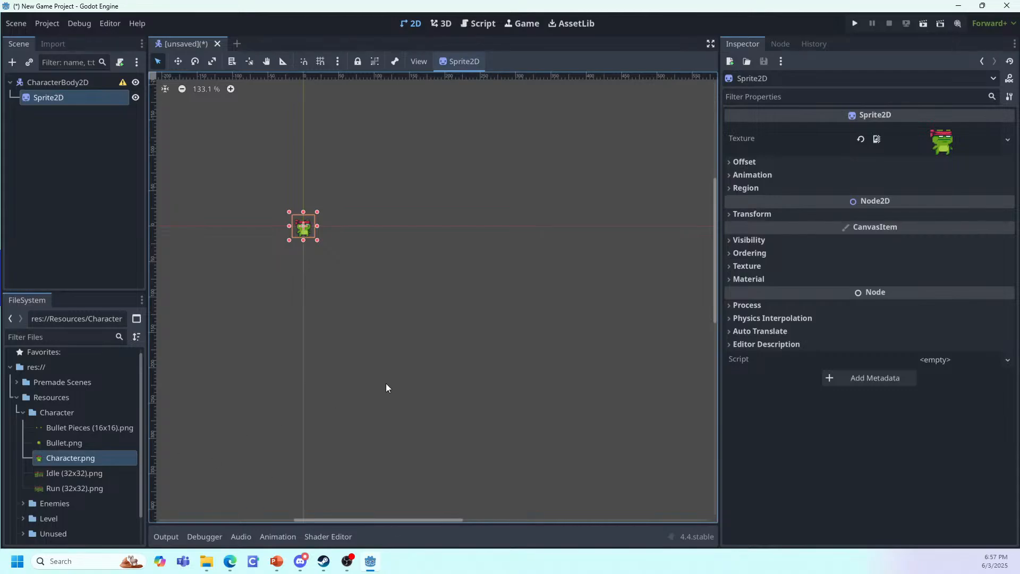
# Step: Try out the Sprite2D's Flip H option by toggling it on and back off several times
pyautogui.click(770, 161)
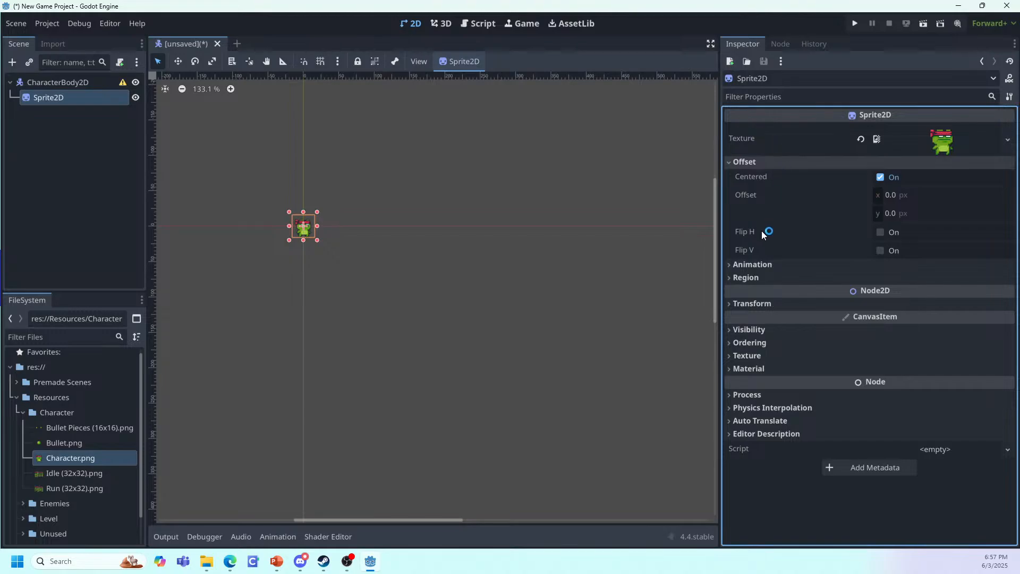
pyautogui.scroll(10, 266, 200)
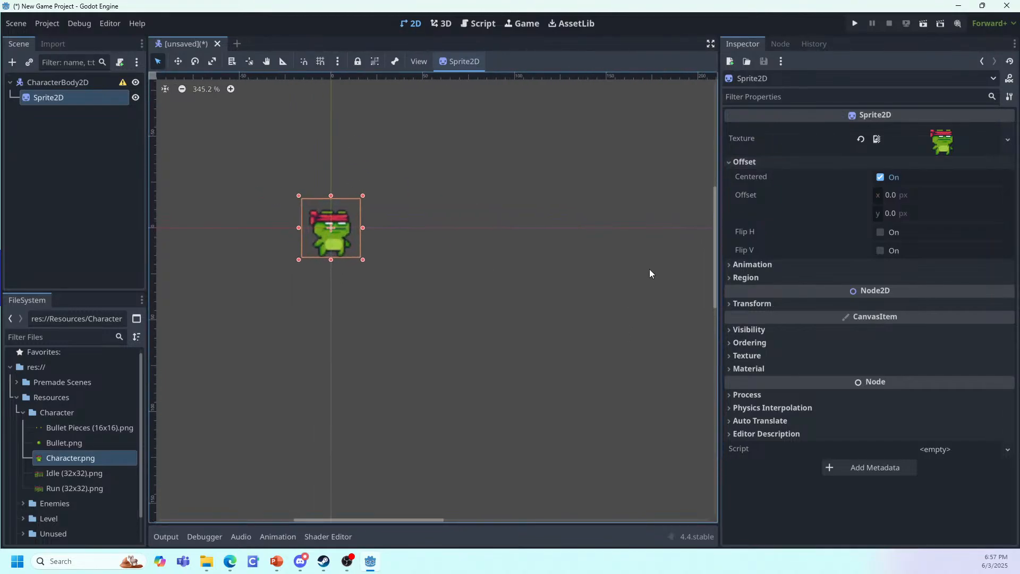
pyautogui.click(885, 232)
pyautogui.click(886, 232)
pyautogui.click(885, 232)
pyautogui.click(885, 232)
pyautogui.click(885, 233)
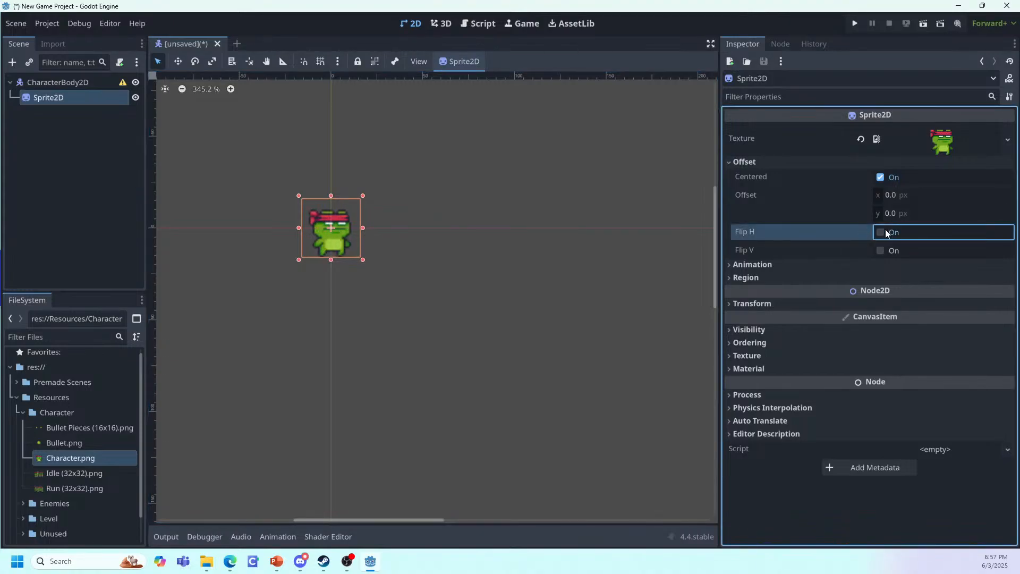
pyautogui.click(885, 232)
pyautogui.click(885, 233)
pyautogui.click(885, 232)
pyautogui.click(886, 232)
# Step: Try out the Sprite2D's Flip V option by toggling it on and back off, and collapse the Offset properties
pyautogui.click(880, 250)
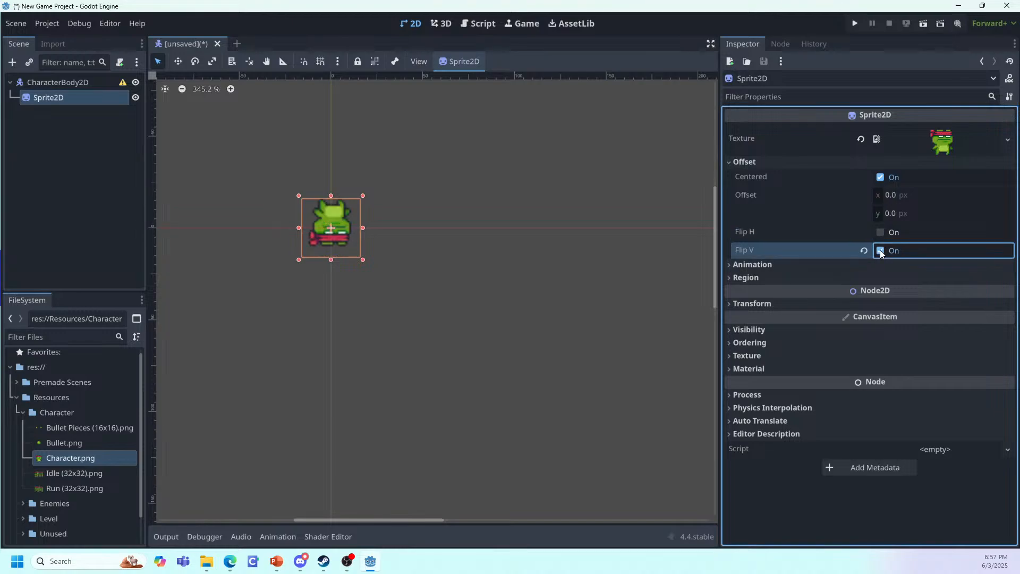
pyautogui.click(880, 251)
pyautogui.click(880, 251)
pyautogui.click(880, 250)
pyautogui.click(882, 250)
pyautogui.click(882, 250)
pyautogui.click(882, 250)
pyautogui.click(882, 250)
pyautogui.click(882, 250)
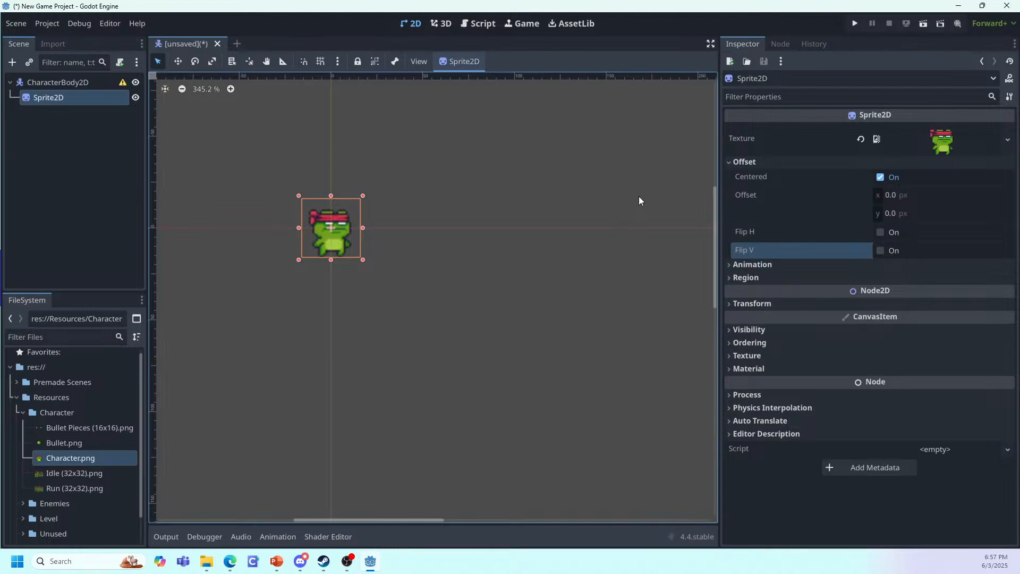
pyautogui.click(758, 161)
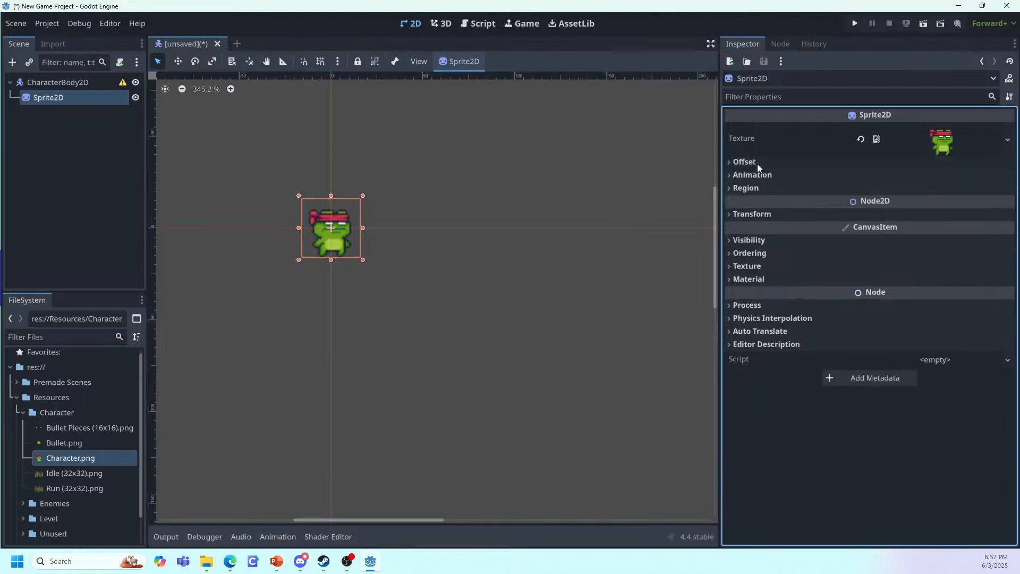
# Step: Read the node configuration warning on the CharacterBody2D and close it
pyautogui.click(82, 83)
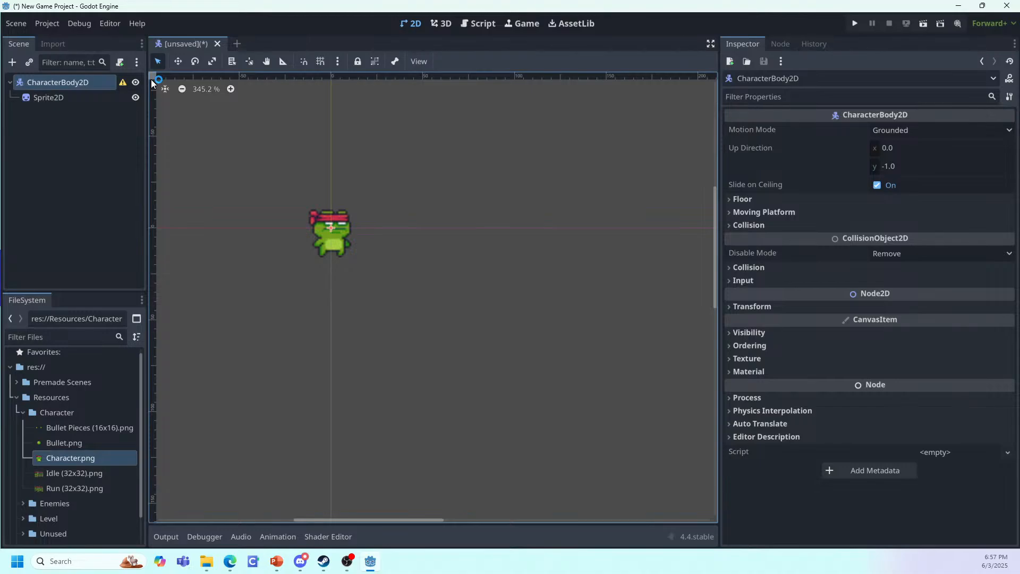
pyautogui.click(123, 83)
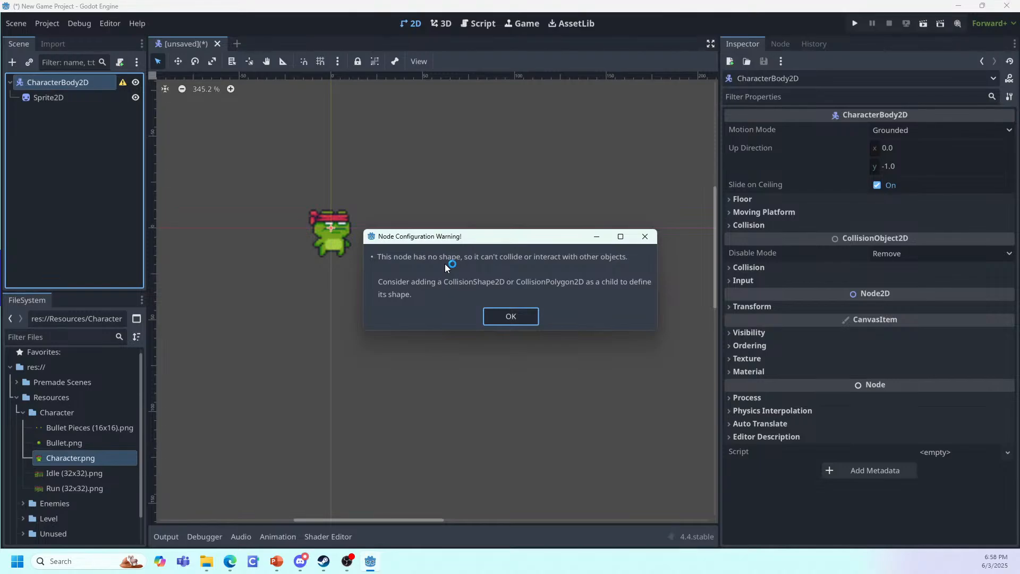
pyautogui.click(645, 236)
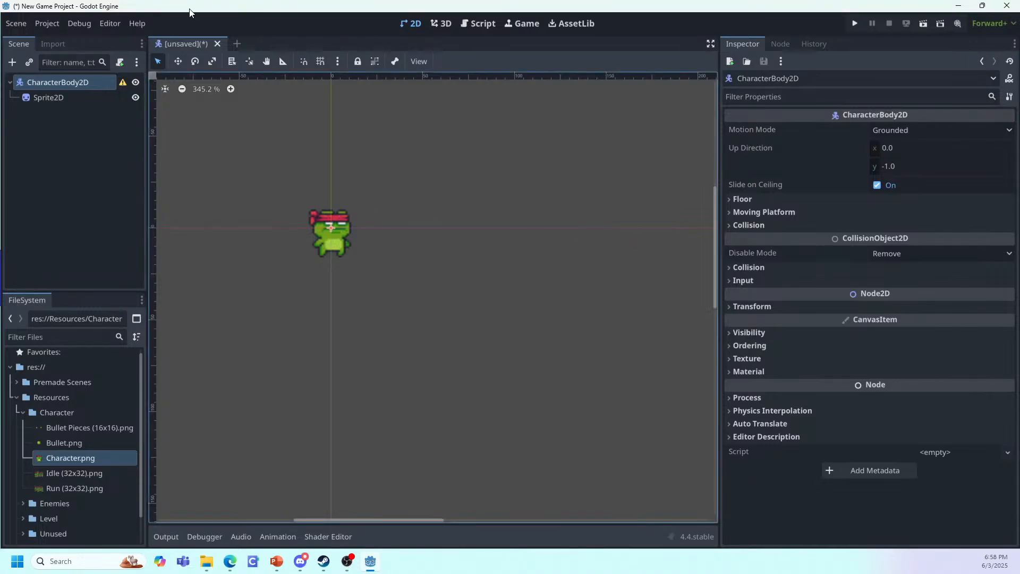
# Step: Add a CollisionShape2D node as a child of the CharacterBody2D
pyautogui.click(40, 83)
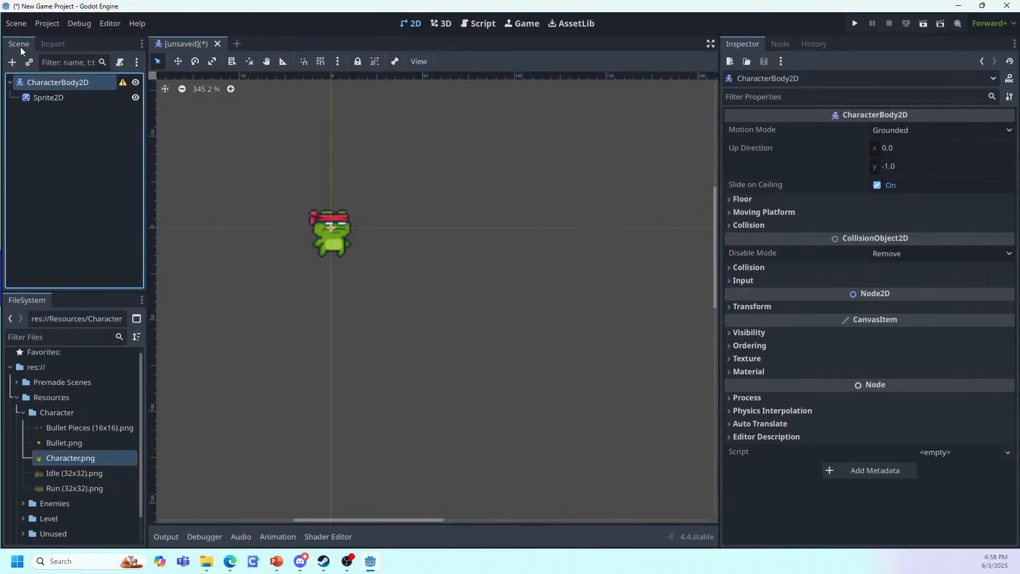
pyautogui.click(12, 62)
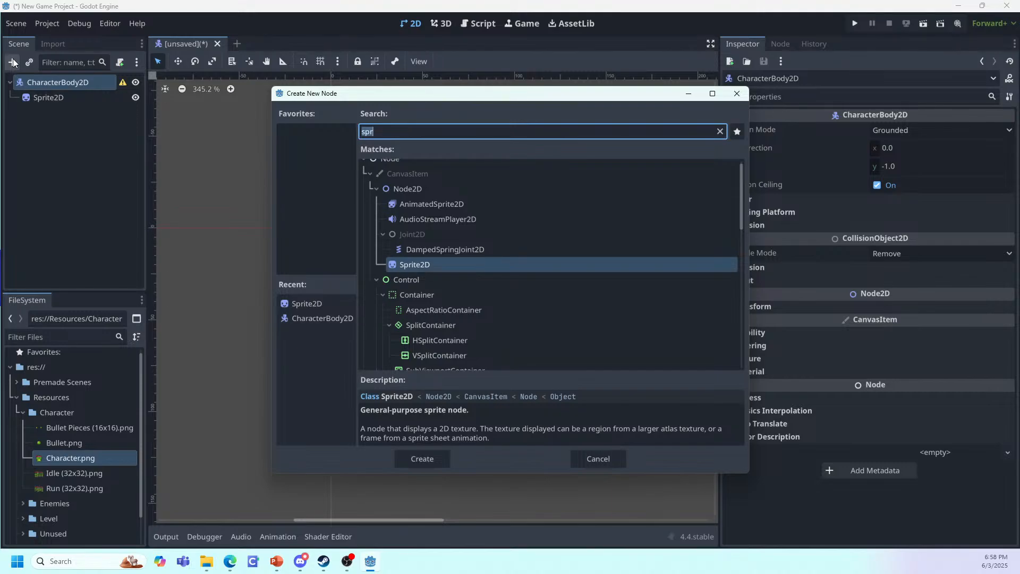
pyautogui.write('colli')
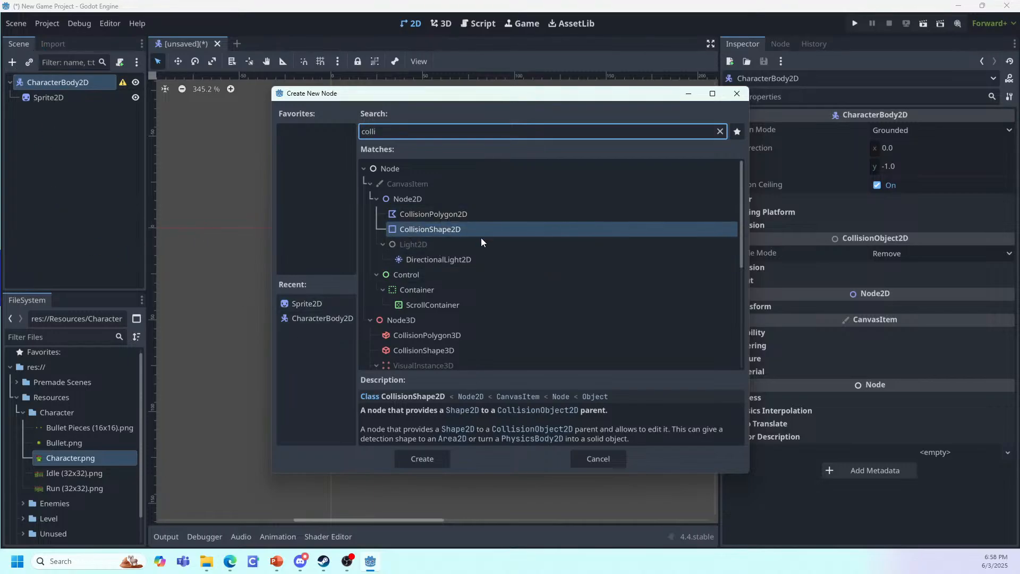
pyautogui.click(473, 226)
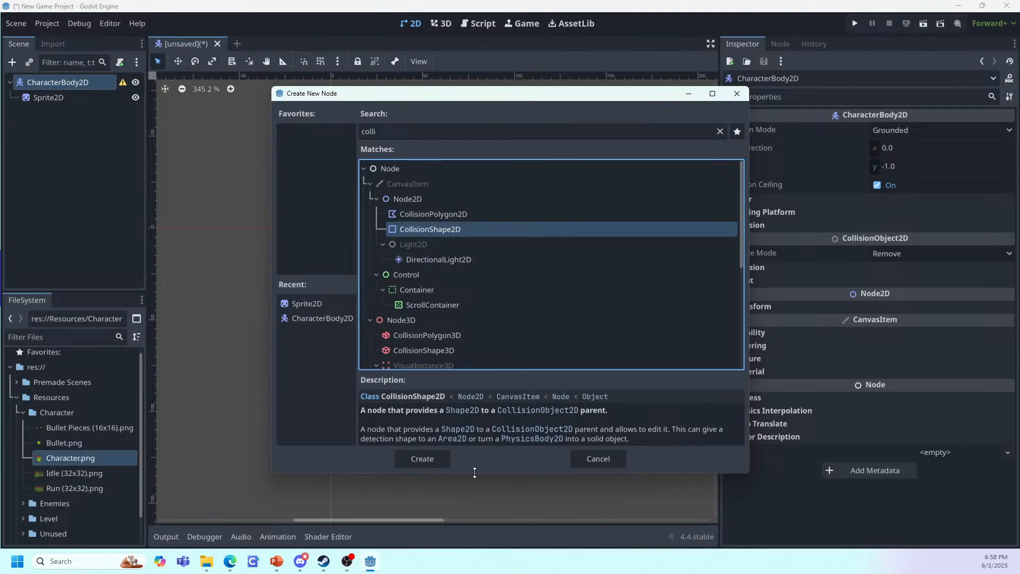
pyautogui.click(447, 457)
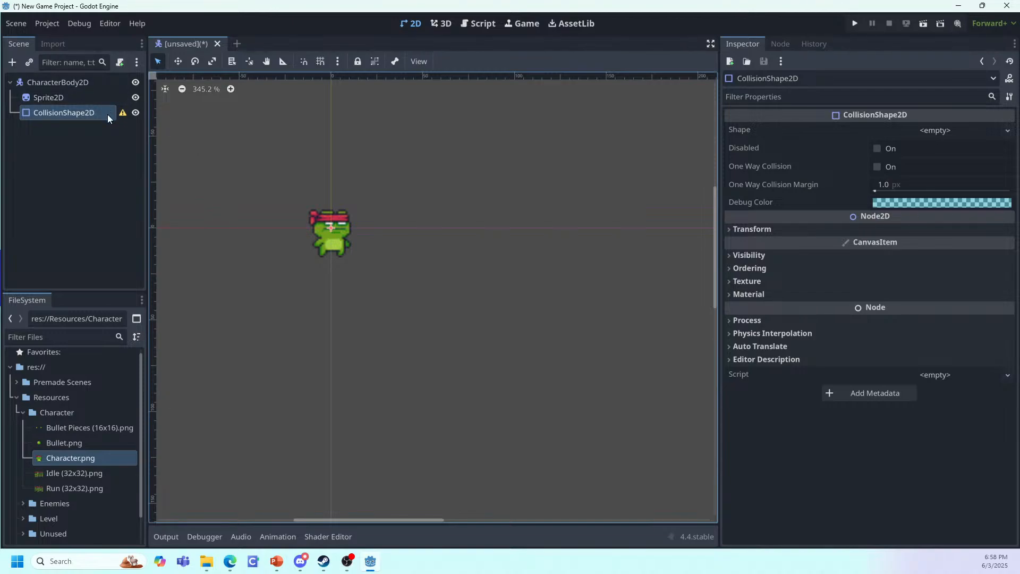
# Step: Read the CollisionShape2D's configuration warning and assign a new CapsuleShape2D as its shape
pyautogui.click(123, 113)
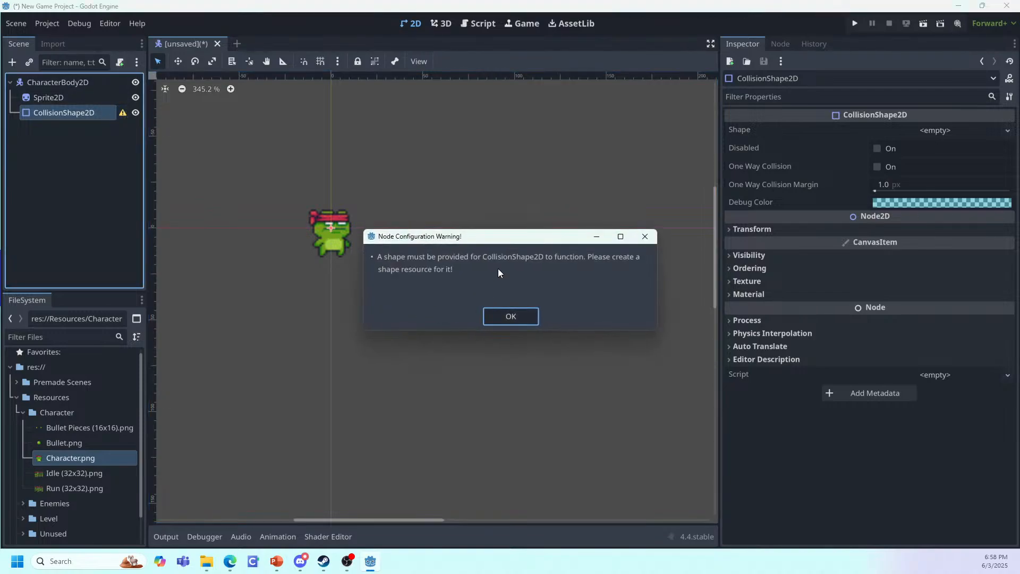
pyautogui.click(527, 316)
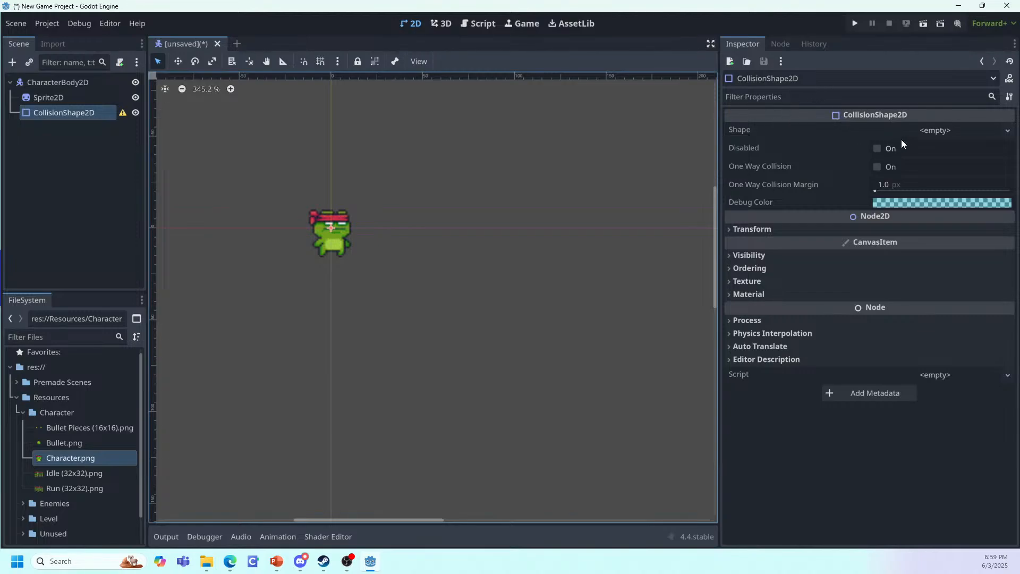
pyautogui.click(927, 130)
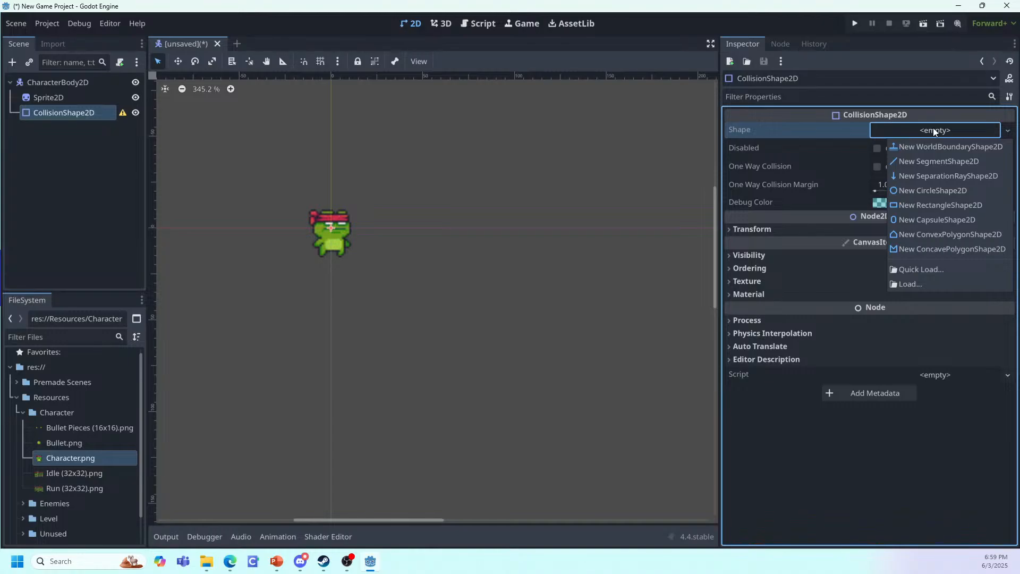
pyautogui.click(931, 220)
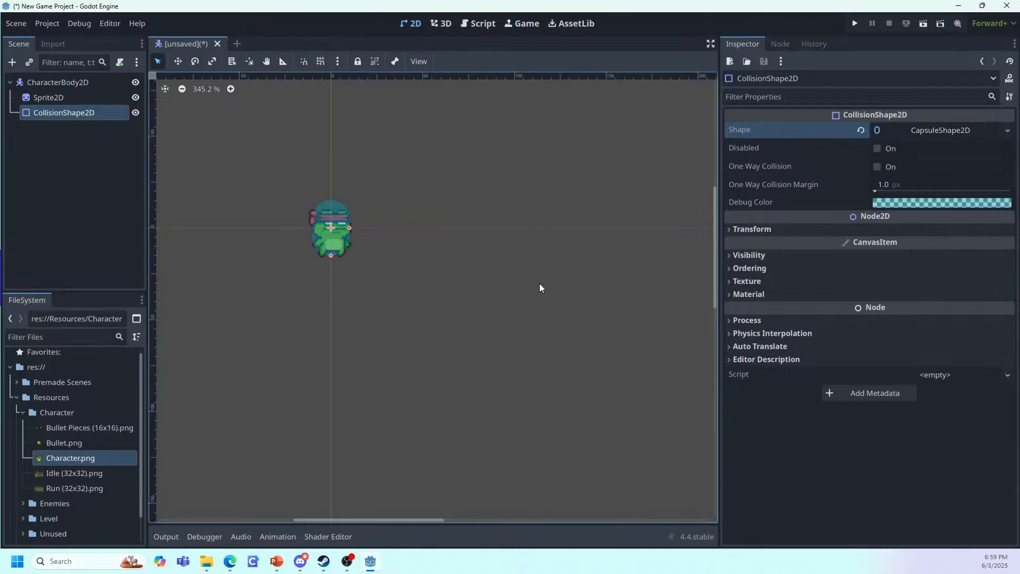
# Step: Narrow and shorten the capsule collision shape and move it slightly down so it fits the frog's body
pyautogui.scroll(4, 271, 210)
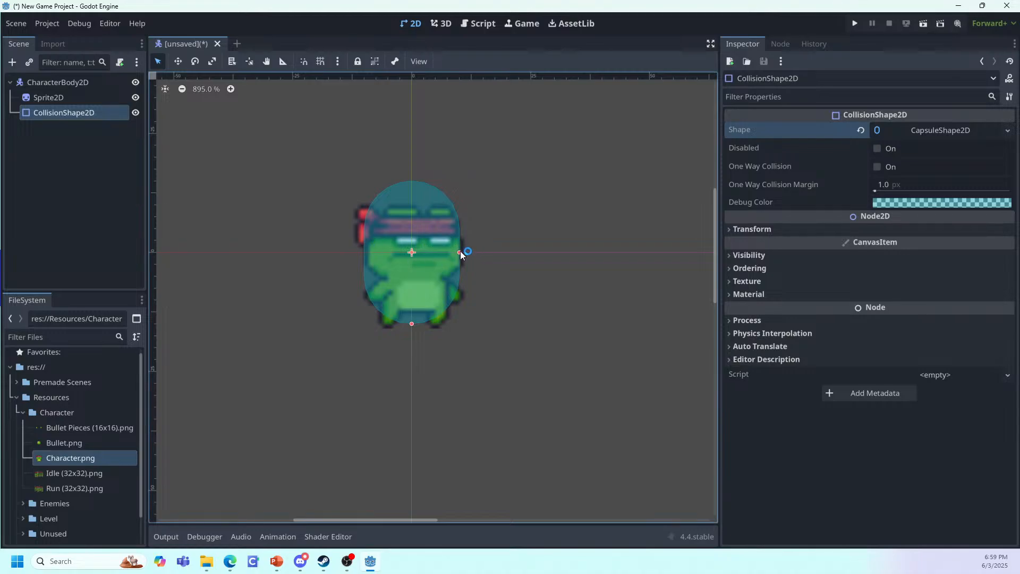
pyautogui.moveTo(461, 250); pyautogui.dragTo(455, 251)
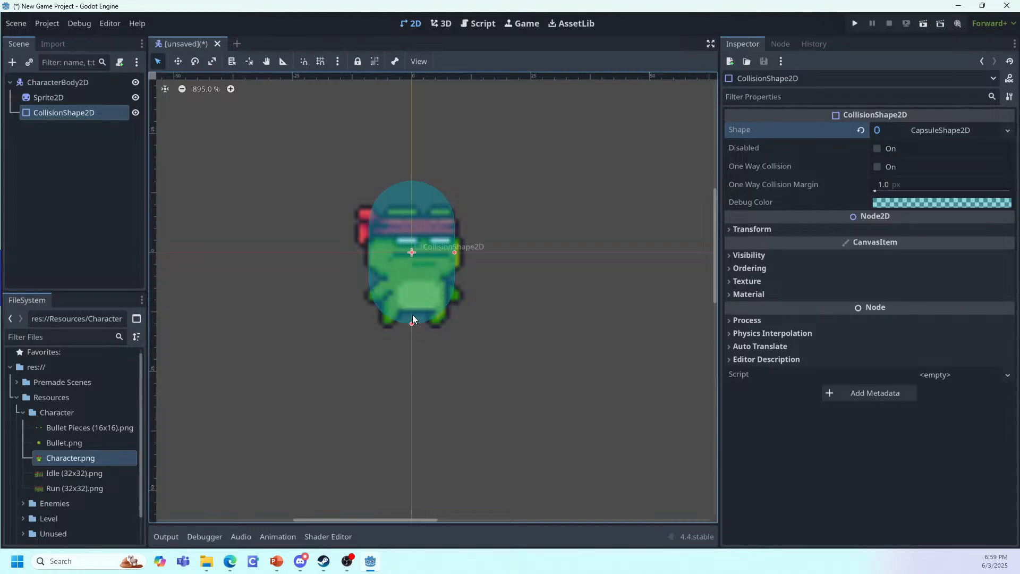
pyautogui.moveTo(411, 320); pyautogui.dragTo(412, 317)
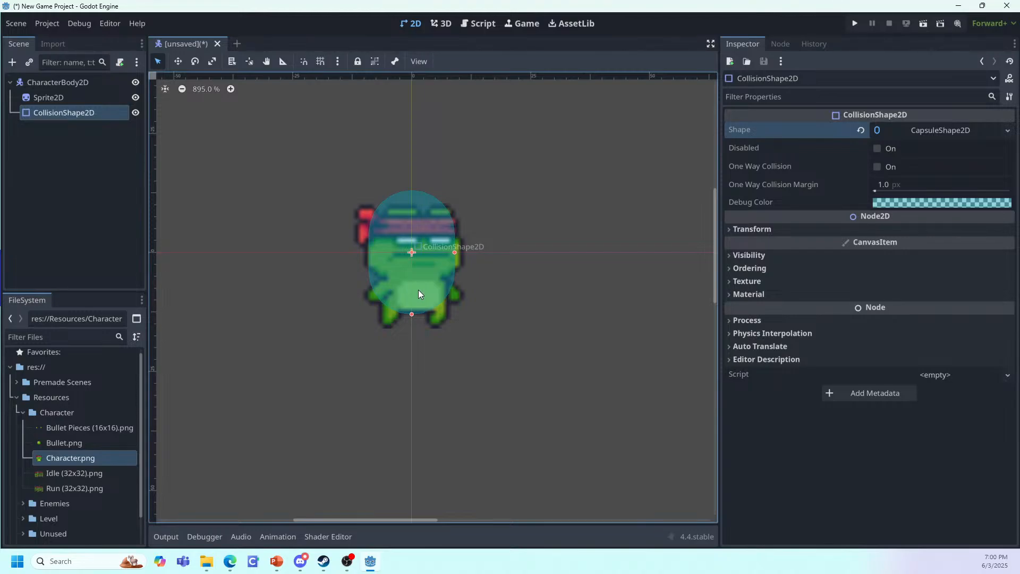
pyautogui.moveTo(419, 294); pyautogui.dragTo(418, 300)
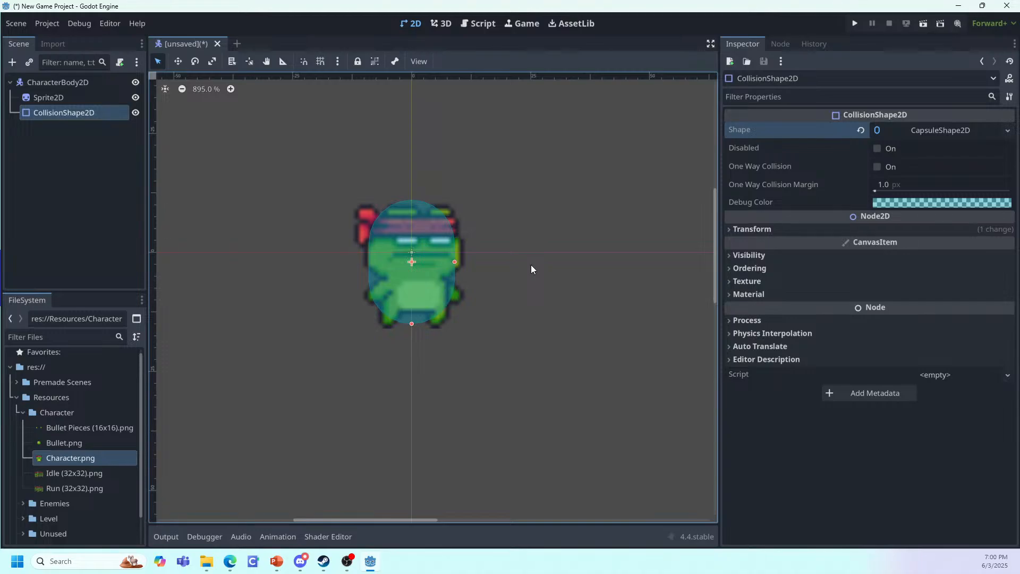
# Step: Save the scene as Player.tscn in a new folder named Scenes under res://
pyautogui.hotkey('ctrl', 's')
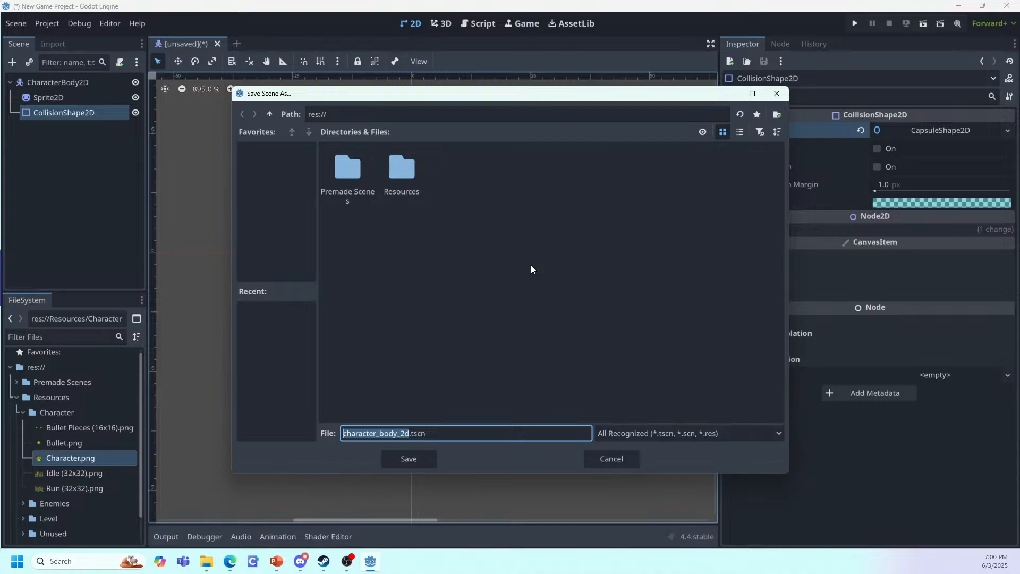
pyautogui.rightClick(546, 254)
pyautogui.click(572, 258)
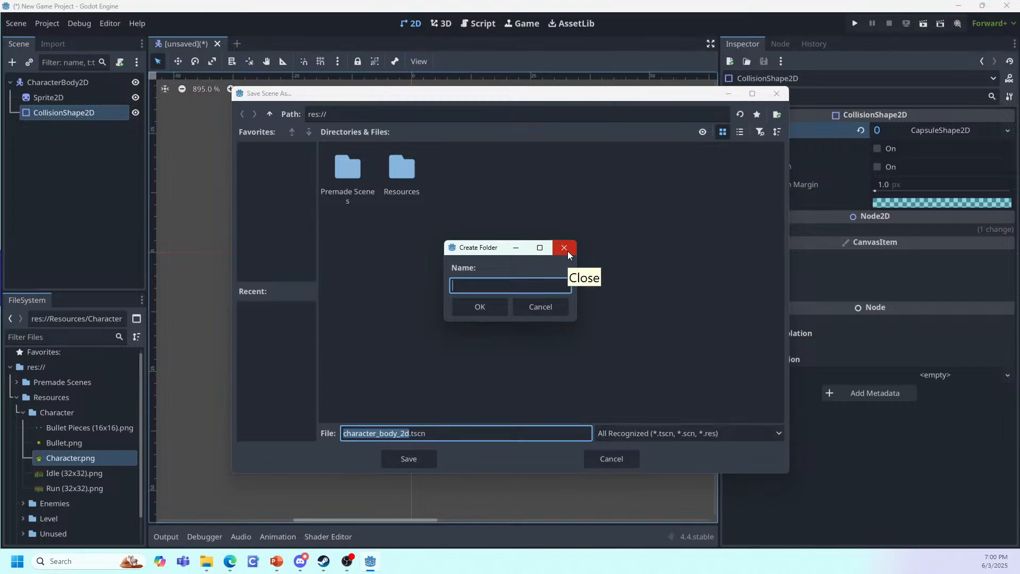
pyautogui.write('Scene')
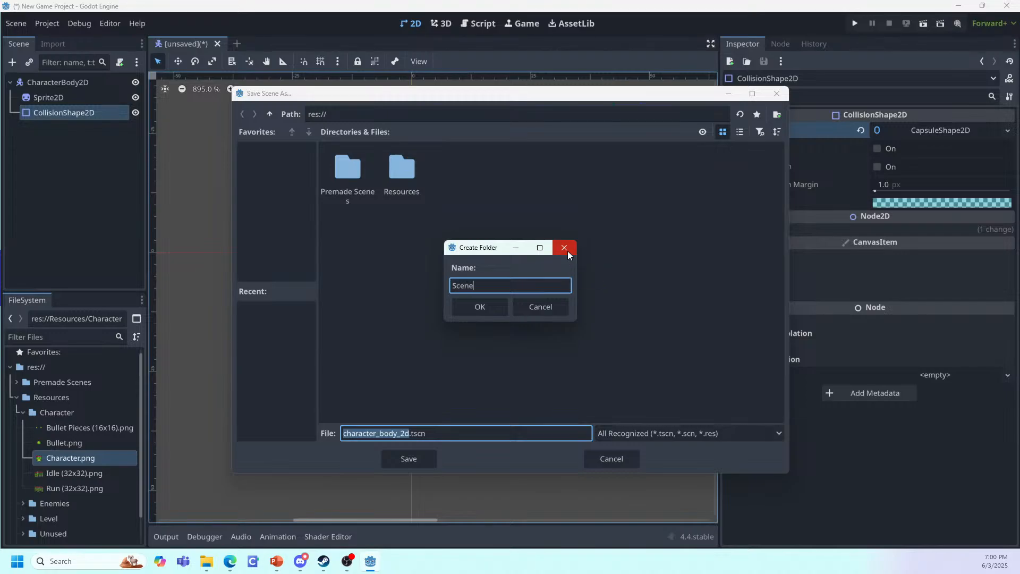
pyautogui.write('s')
pyautogui.click(484, 303)
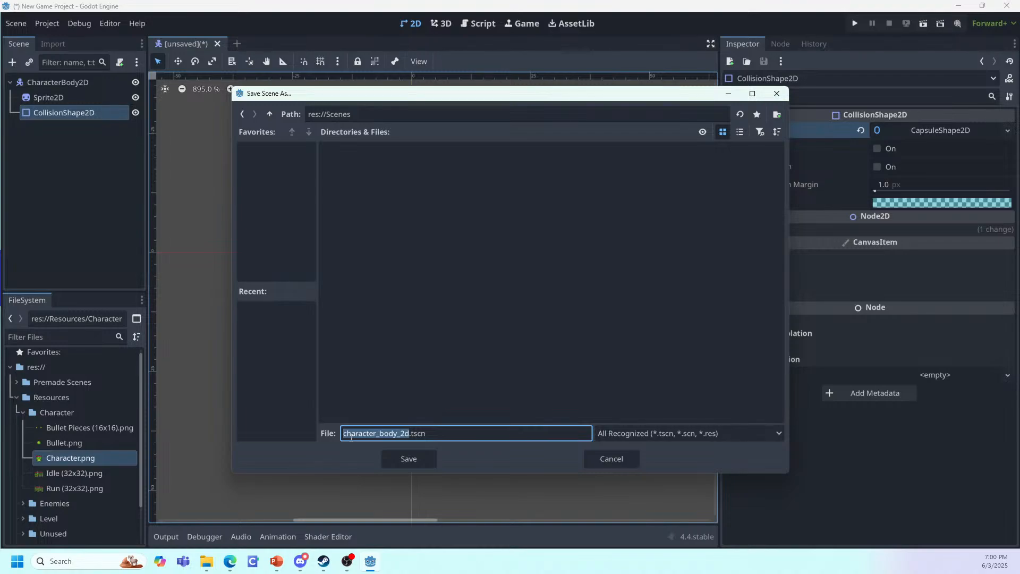
pyautogui.write('Player')
pyautogui.click(423, 460)
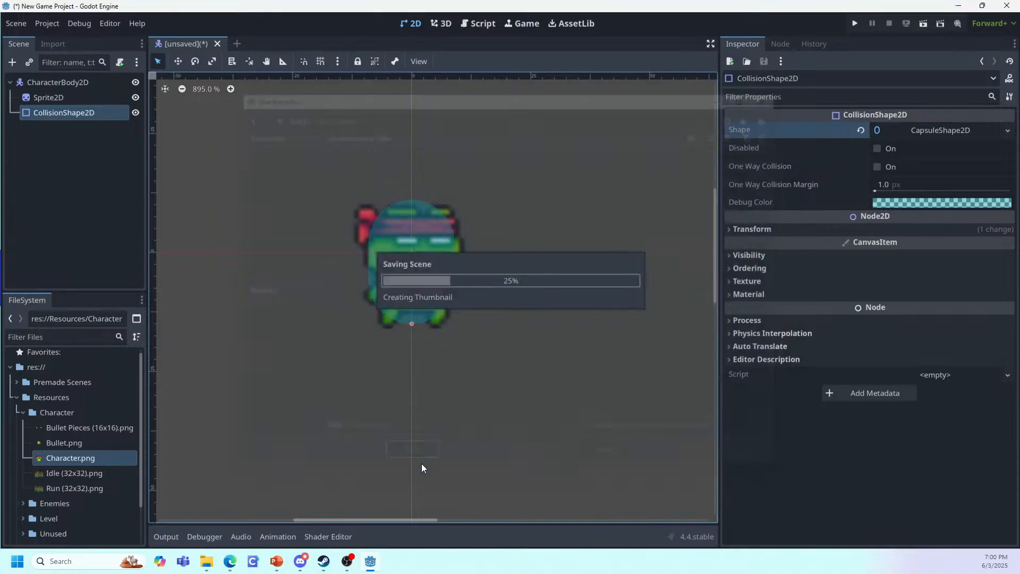
# Step: Cancel the main scene selection, run only the current scene as a test, and close the game window
pyautogui.scroll(3, 319, 319)
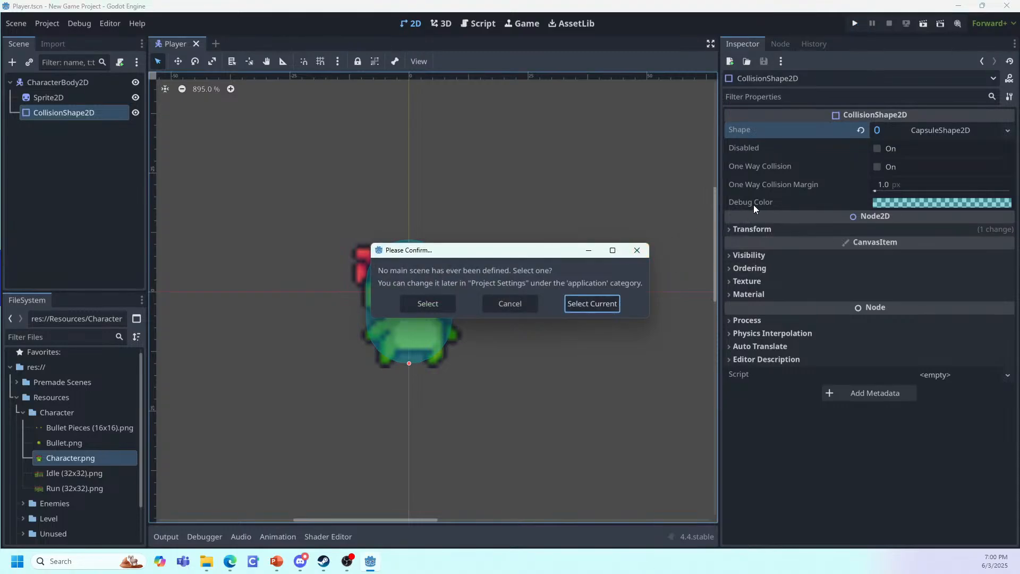
pyautogui.click(637, 250)
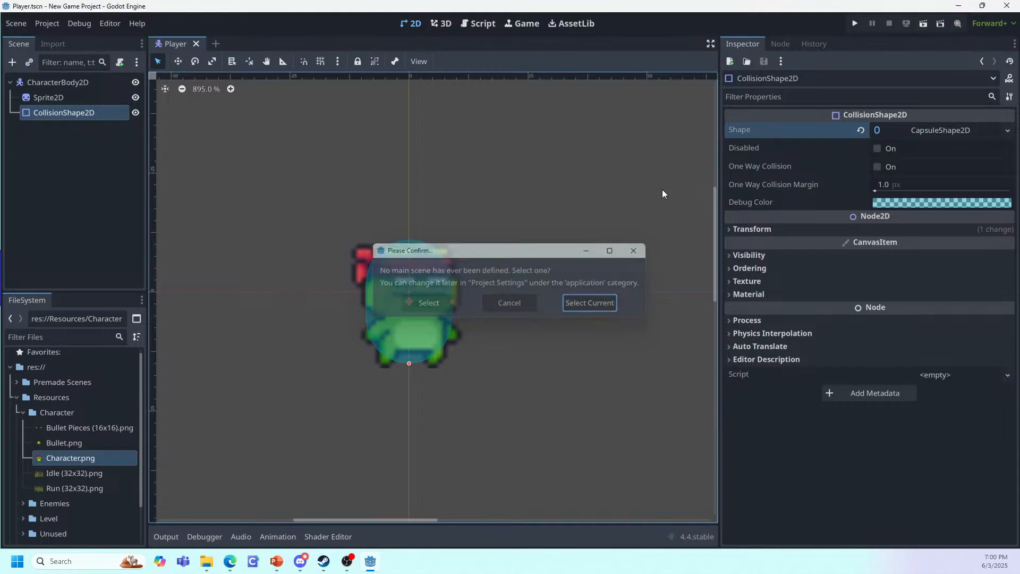
pyautogui.click(855, 24)
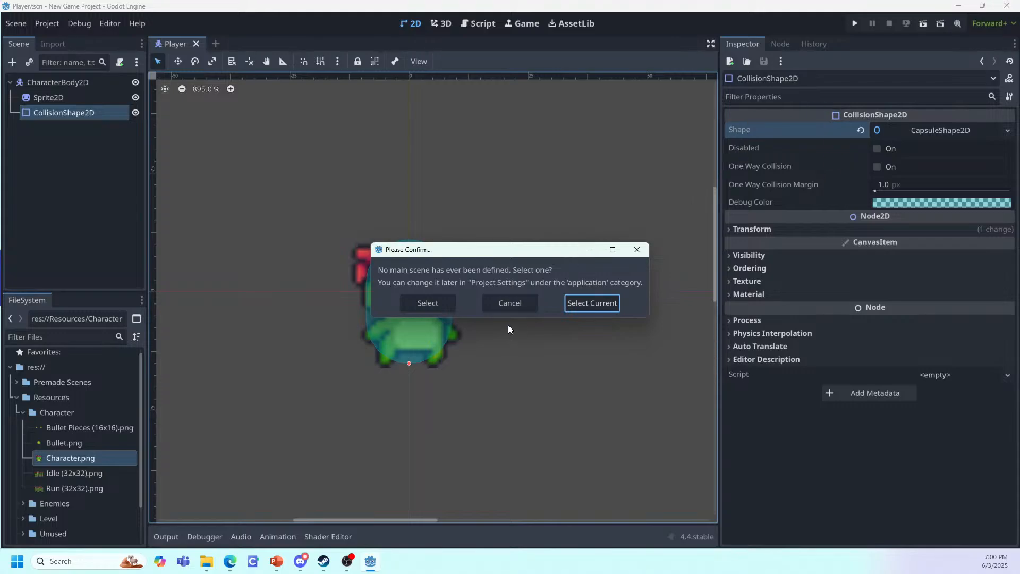
pyautogui.click(513, 301)
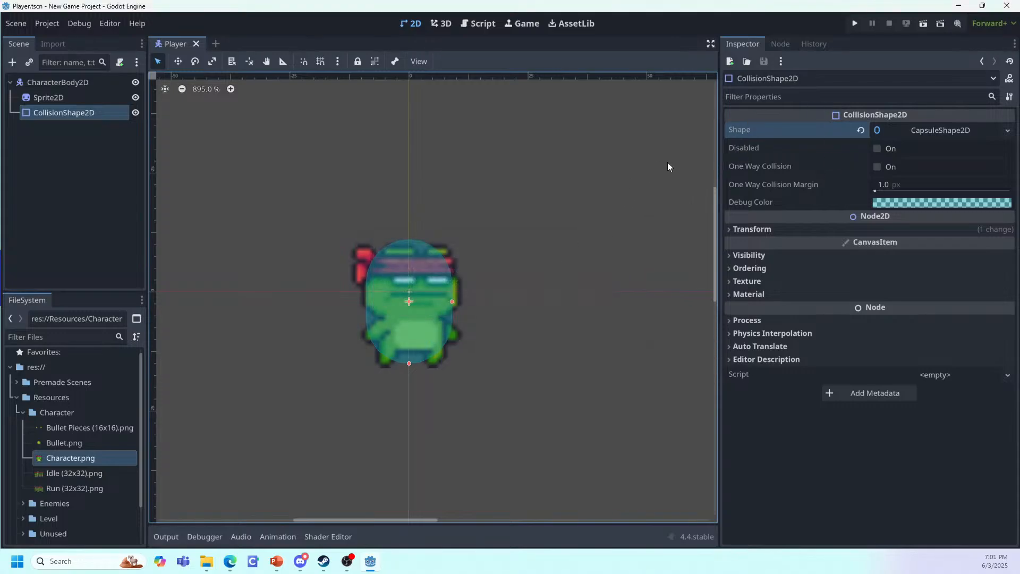
pyautogui.click(924, 24)
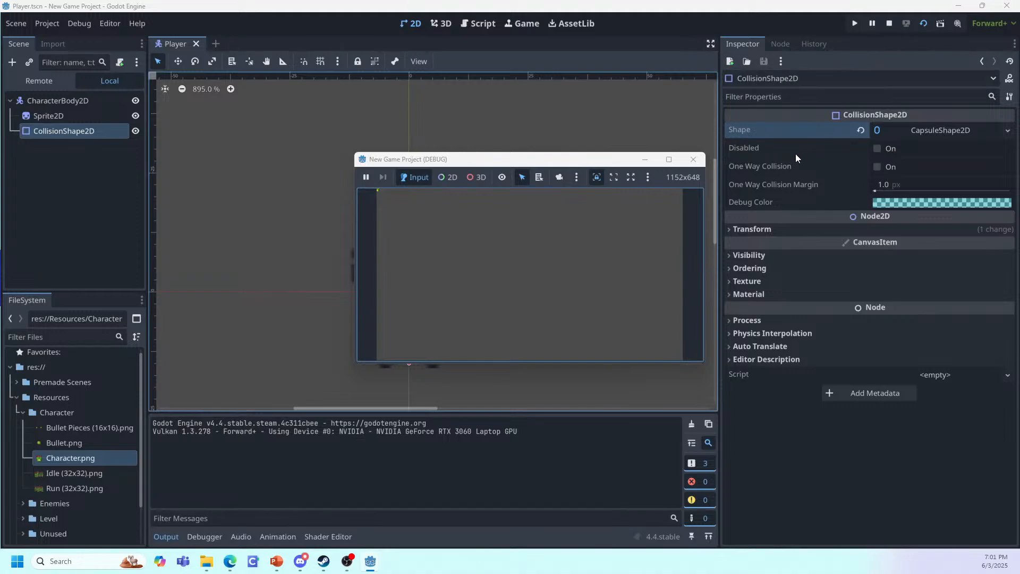
pyautogui.click(693, 159)
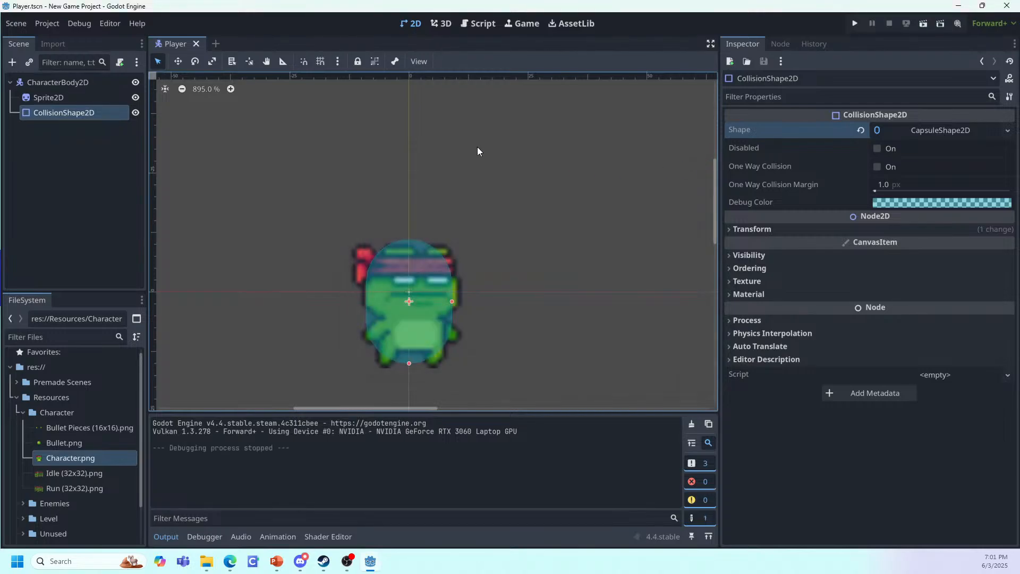
# Step: Rename the root CharacterBody2D node to Player
pyautogui.click(63, 83)
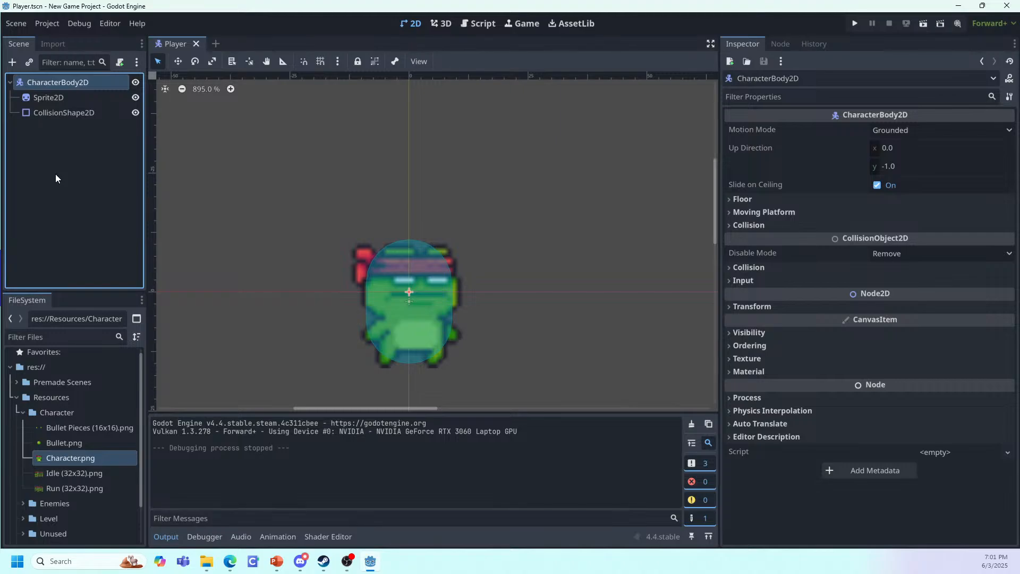
pyautogui.rightClick(87, 81)
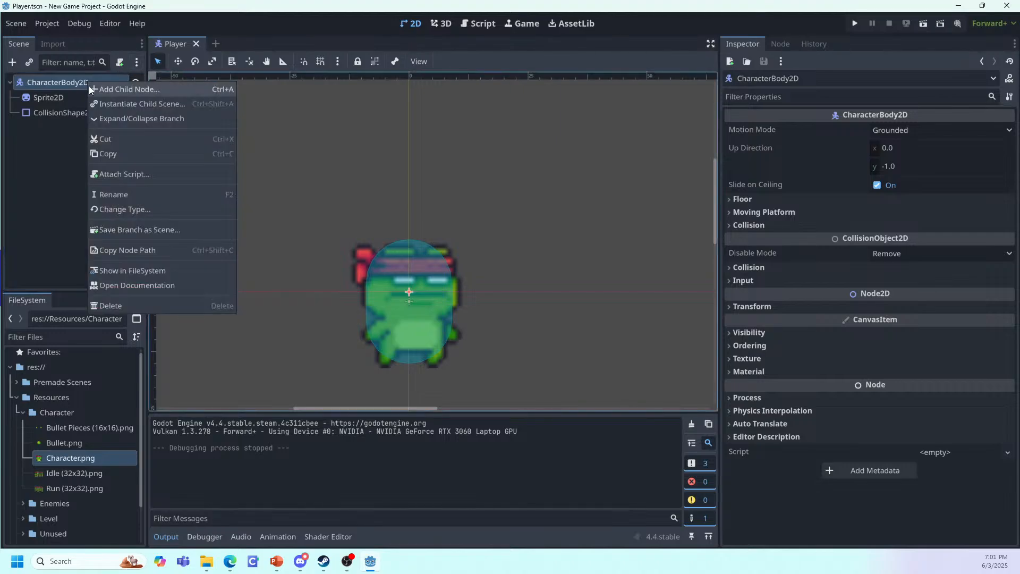
pyautogui.click(120, 194)
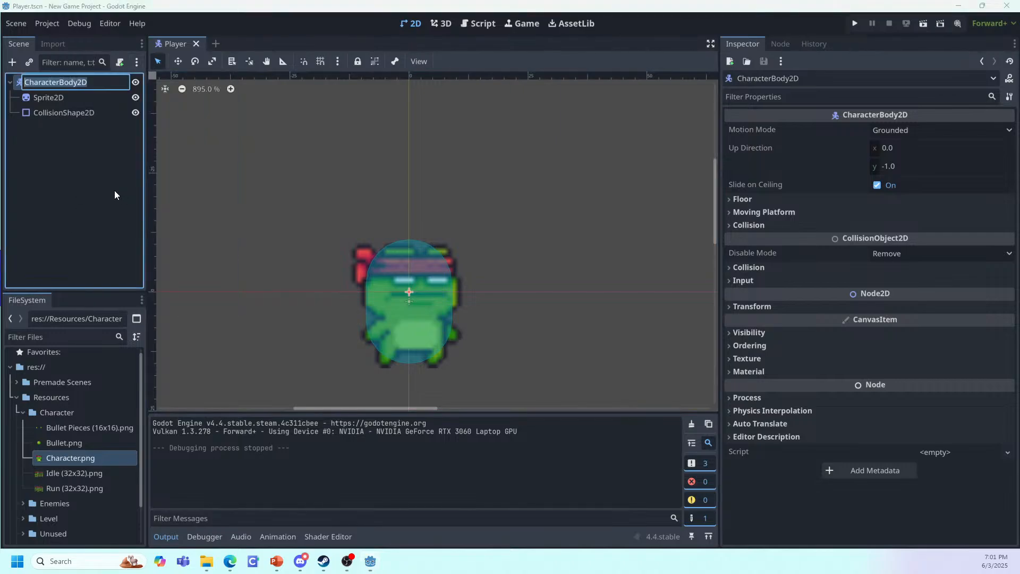
pyautogui.write('Pl')
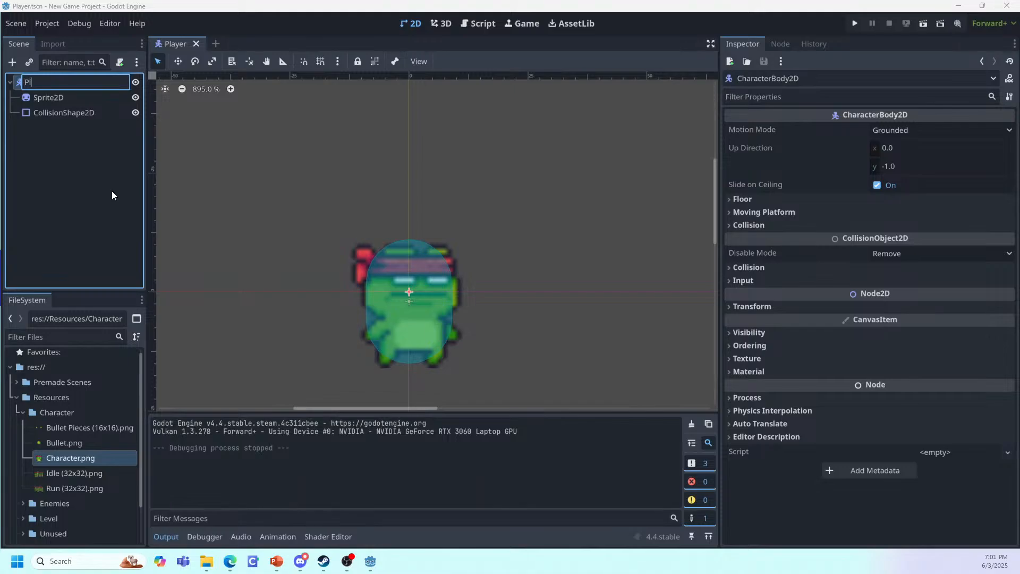
pyautogui.write('ayer')
pyautogui.press('Return')
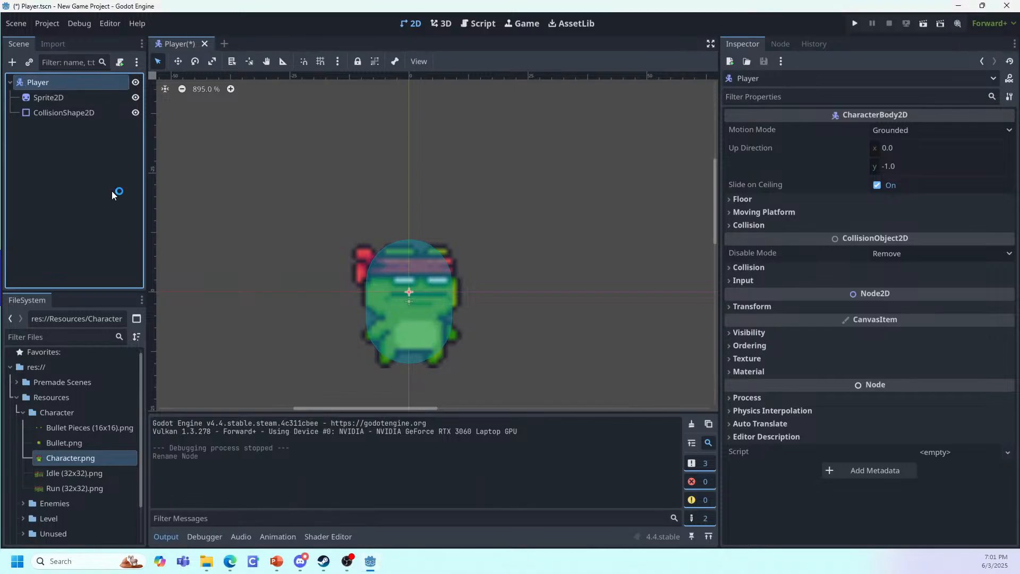
# Step: Attach a built-in GDScript with the CharacterBody2D: Basic Movement template to the Player node and save the scene from the 2D workspace
pyautogui.click(122, 62)
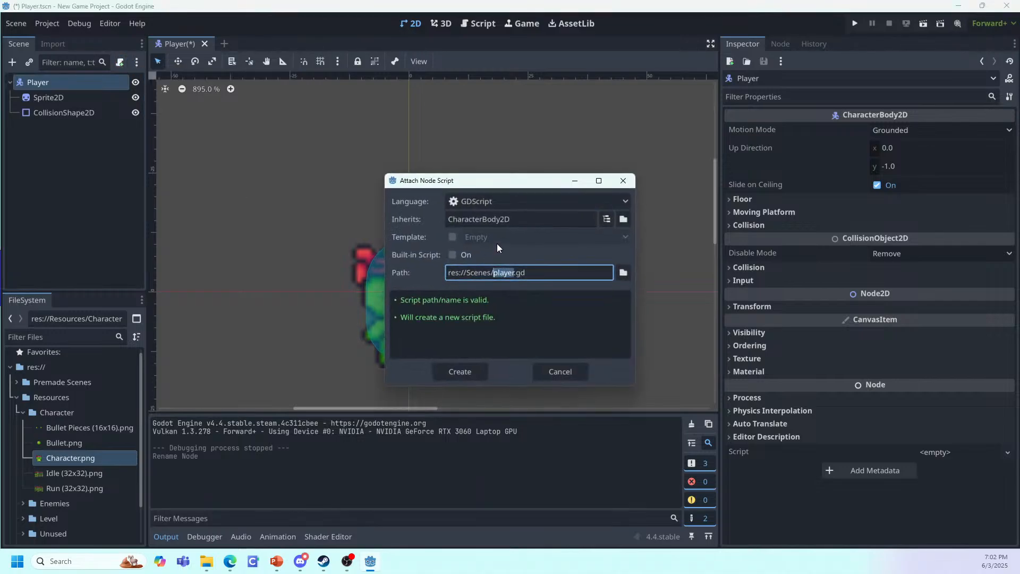
pyautogui.click(453, 237)
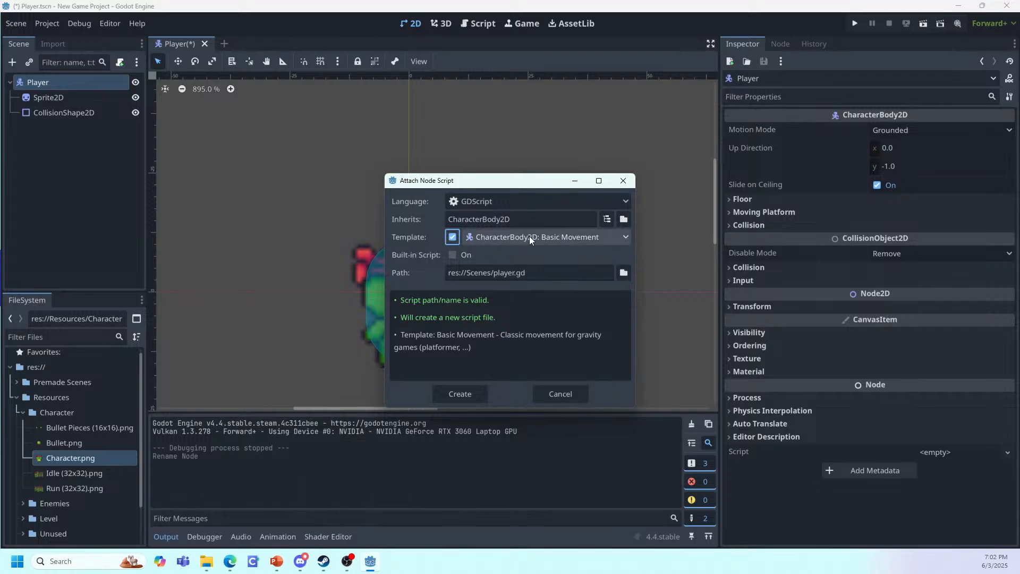
pyautogui.click(452, 254)
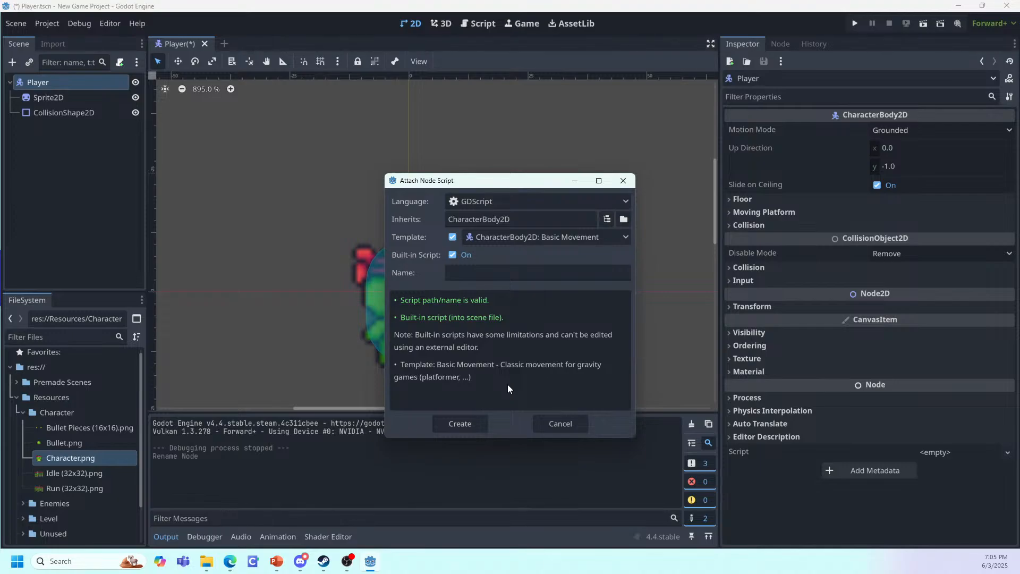
pyautogui.click(469, 425)
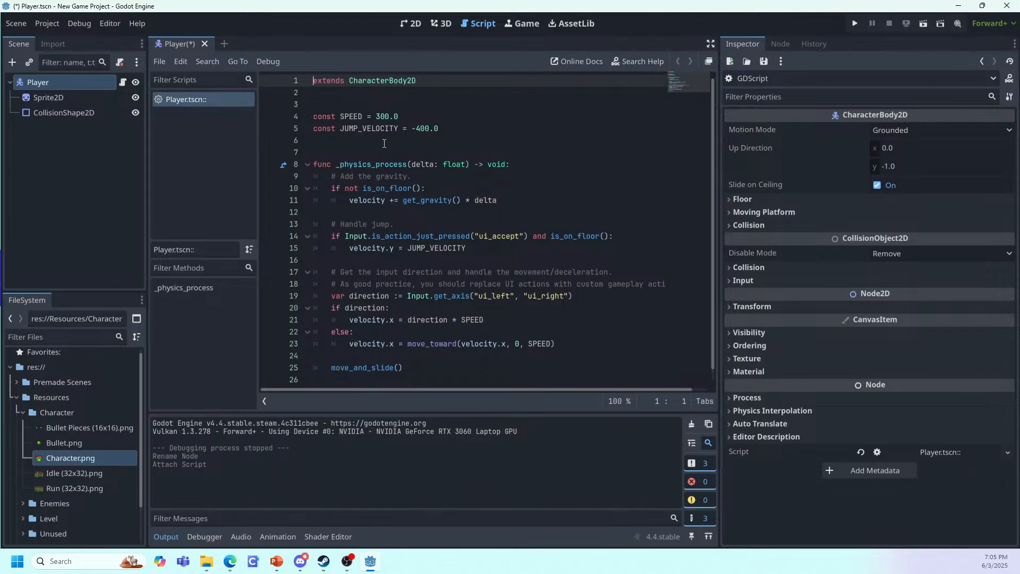
pyautogui.click(412, 24)
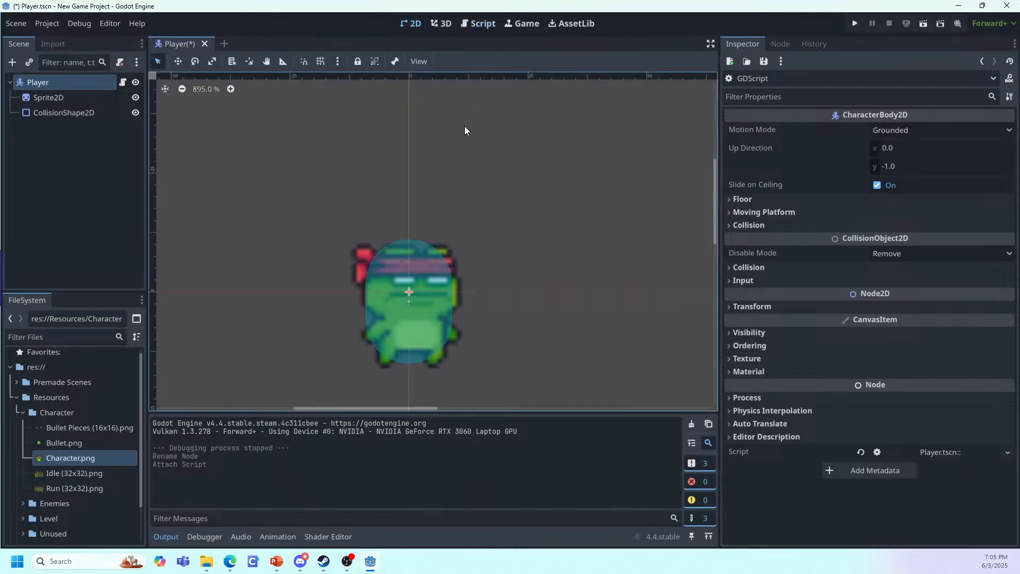
pyautogui.hotkey('ctrl', 's')
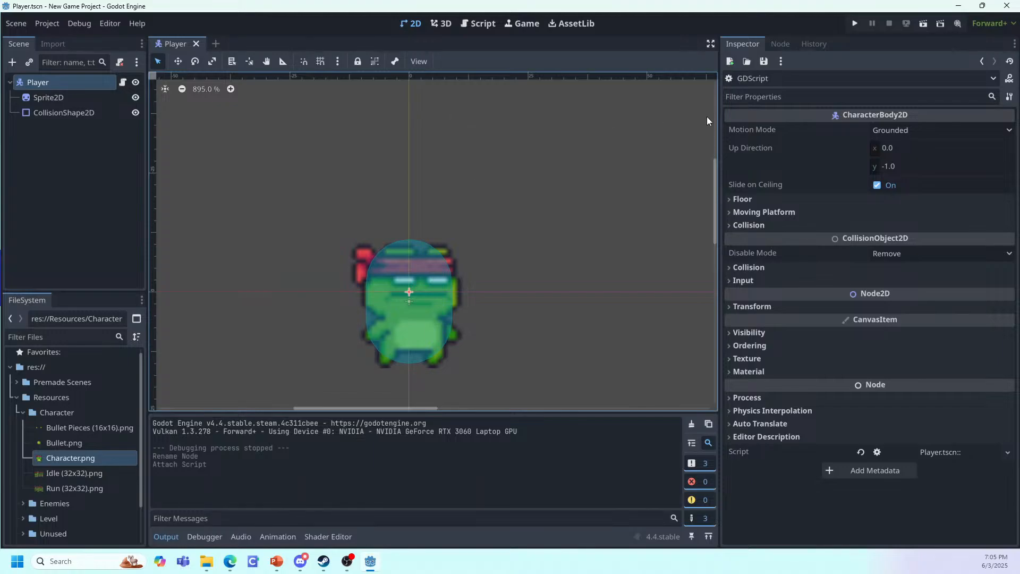
# Step: Test-run the current Player scene twice, closing the first game window and dismissing the main scene selection in between
pyautogui.click(923, 24)
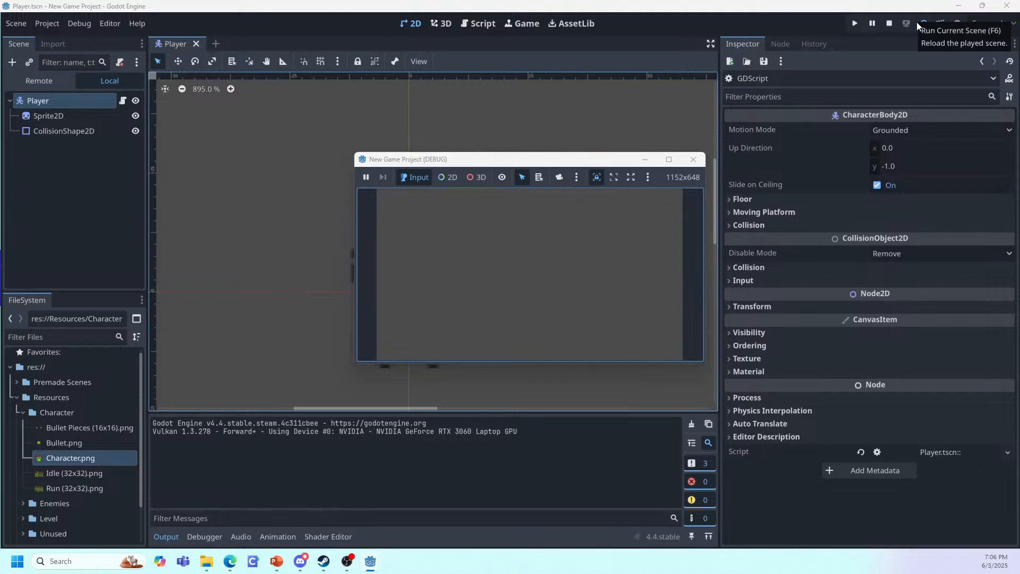
pyautogui.click(694, 158)
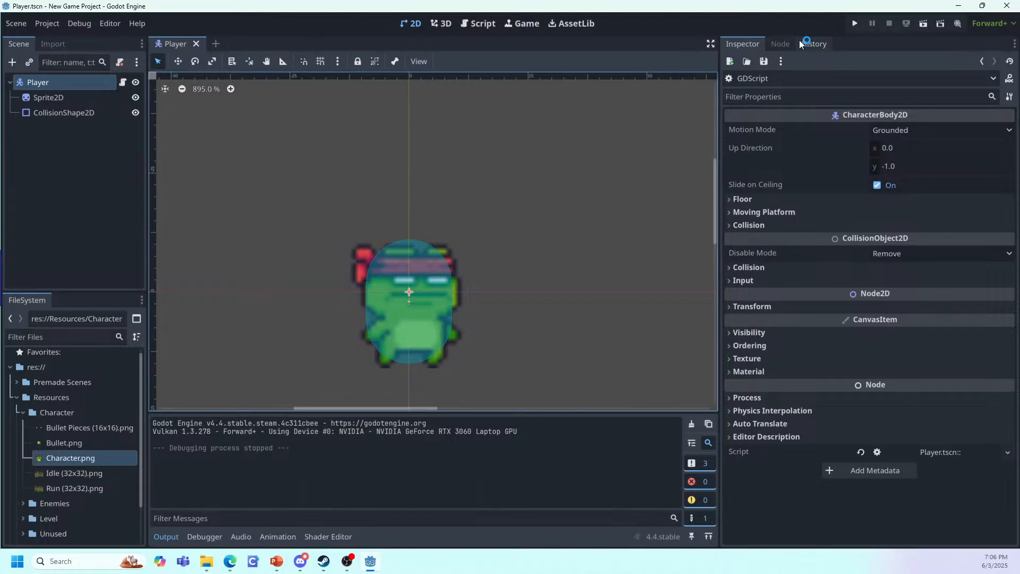
pyautogui.click(856, 24)
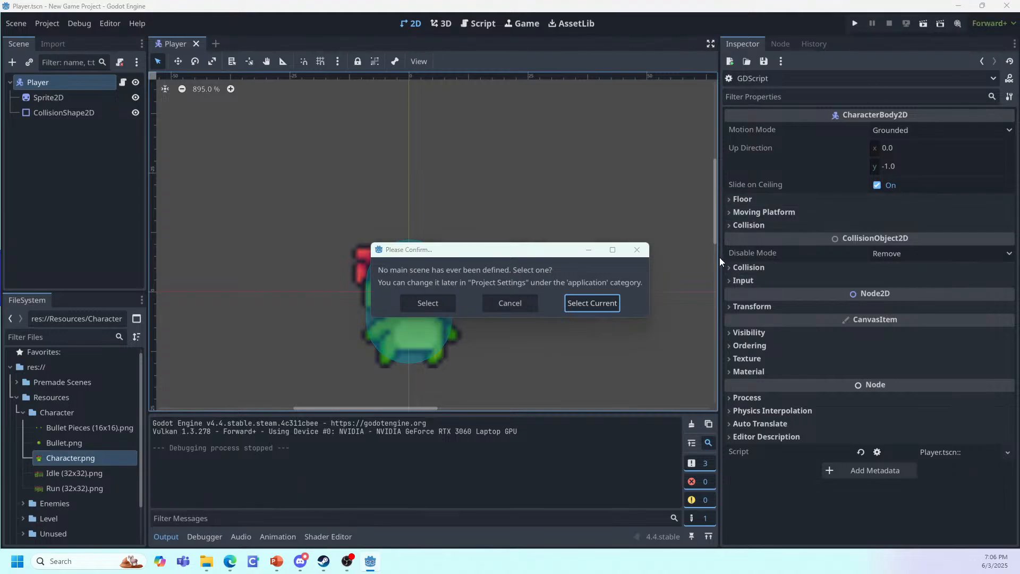
pyautogui.click(636, 249)
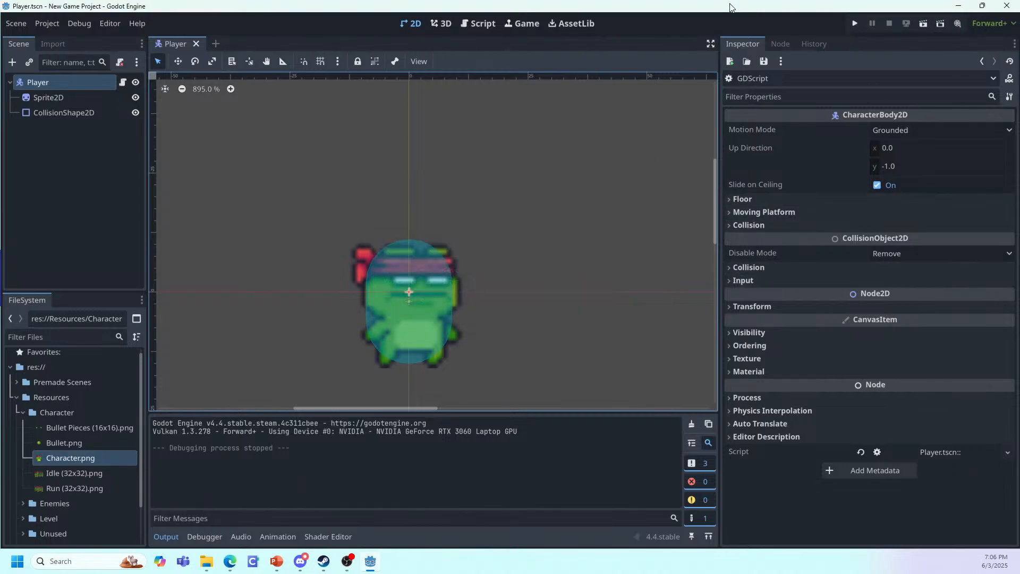
pyautogui.click(923, 24)
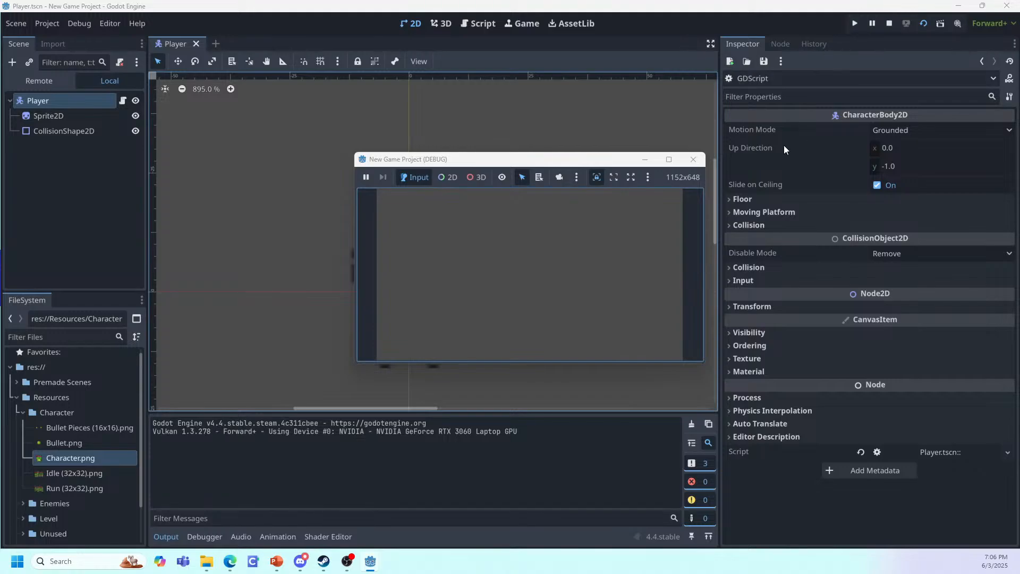
# Step: Close the running game window
pyautogui.click(702, 155)
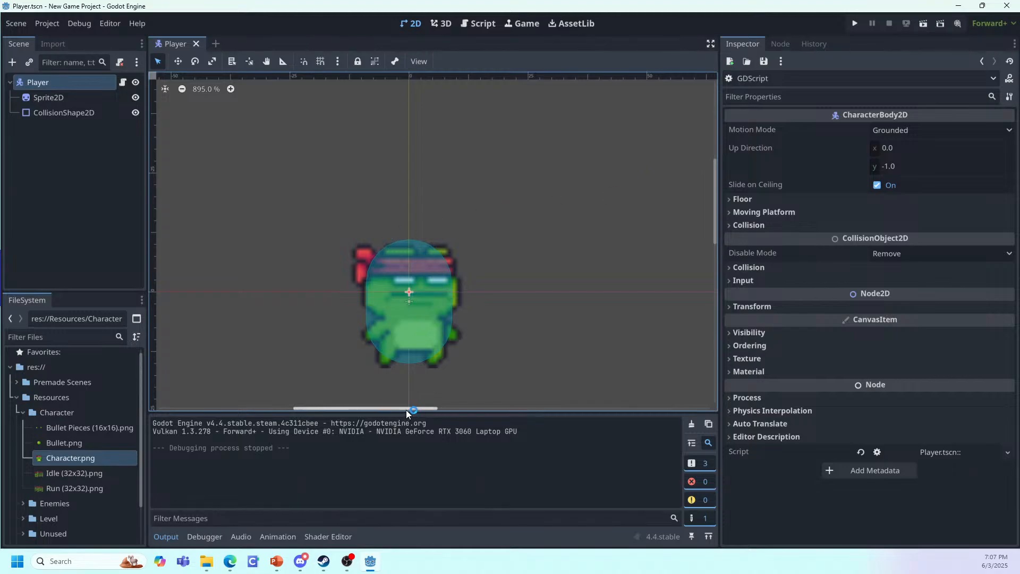
pyautogui.moveTo(277, 560)
pyautogui.click(257, 507)
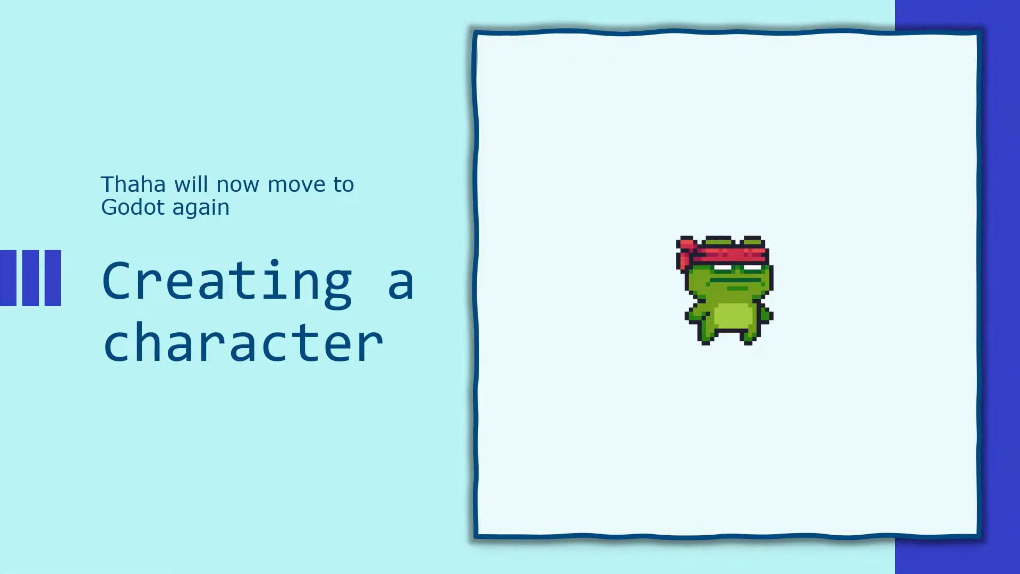
pyautogui.press('Right')
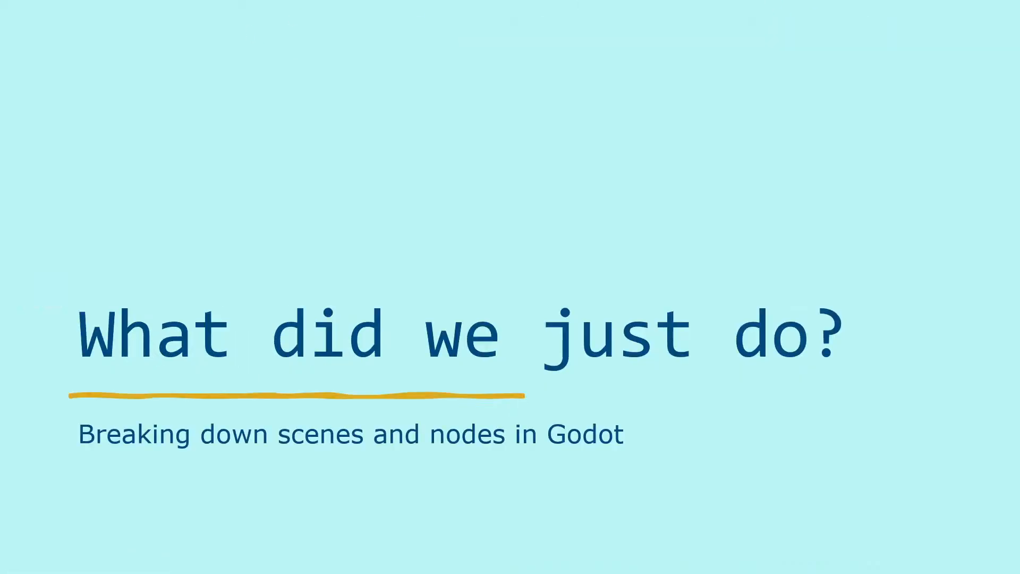
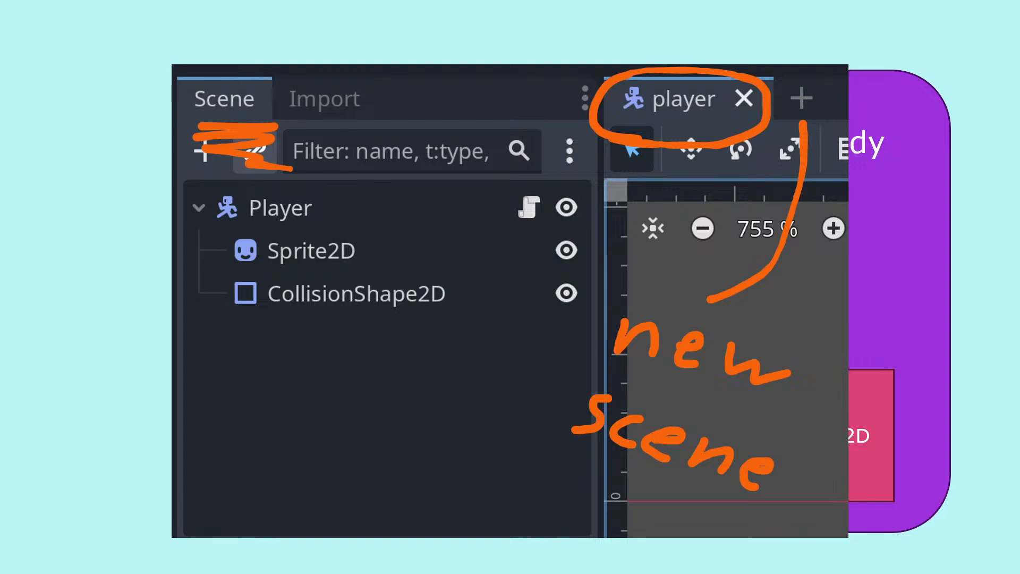
pyautogui.moveTo(190, 210); pyautogui.dragTo(123, 182)
pyautogui.moveTo(29, 128); pyautogui.dragTo(55, 129)
pyautogui.moveTo(79, 139); pyautogui.dragTo(64, 145)
pyautogui.moveTo(107, 144)
pyautogui.mouseDown()
pyautogui.moveTo(110, 159)
pyautogui.moveTo(106, 143)
pyautogui.mouseUp()
pyautogui.moveTo(151, 123); pyautogui.dragTo(147, 162)
pyautogui.moveTo(135, 139); pyautogui.dragTo(165, 140)
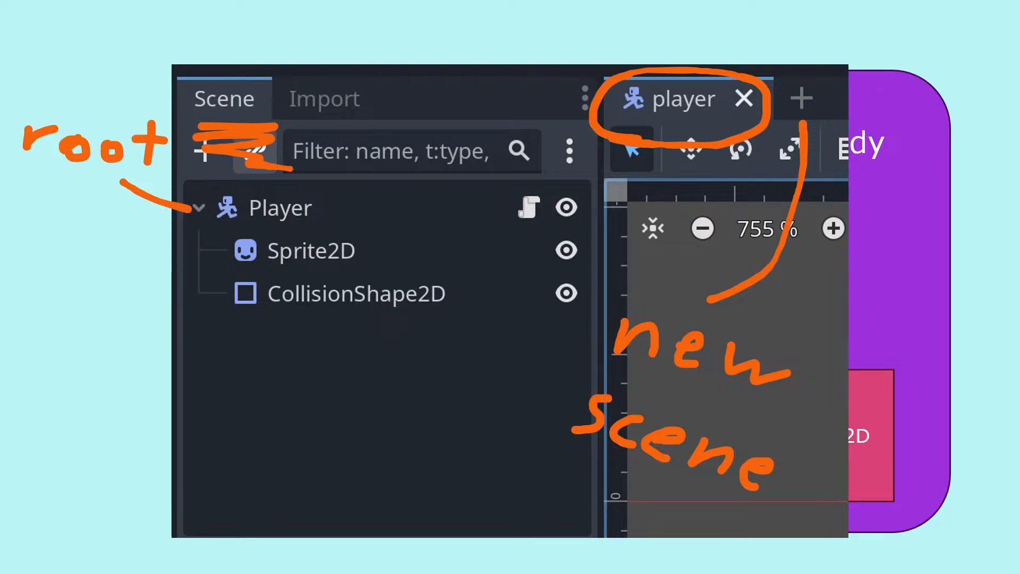
pyautogui.moveTo(210, 248); pyautogui.dragTo(215, 304)
pyautogui.moveTo(175, 275); pyautogui.dragTo(97, 326)
pyautogui.moveTo(39, 358); pyautogui.dragTo(40, 381)
pyautogui.moveTo(69, 329); pyautogui.dragTo(61, 381)
pyautogui.moveTo(63, 369)
pyautogui.mouseDown()
pyautogui.moveTo(84, 365)
pyautogui.moveTo(95, 403)
pyautogui.mouseUp()
pyautogui.moveTo(117, 359); pyautogui.dragTo(118, 362)
pyautogui.moveTo(151, 355); pyautogui.dragTo(119, 405)
pyautogui.moveTo(157, 408); pyautogui.dragTo(180, 379)
pyautogui.moveTo(146, 442); pyautogui.dragTo(178, 429)
pyautogui.moveTo(175, 462)
pyautogui.mouseDown()
pyautogui.moveTo(216, 469)
pyautogui.moveTo(250, 494)
pyautogui.mouseUp()
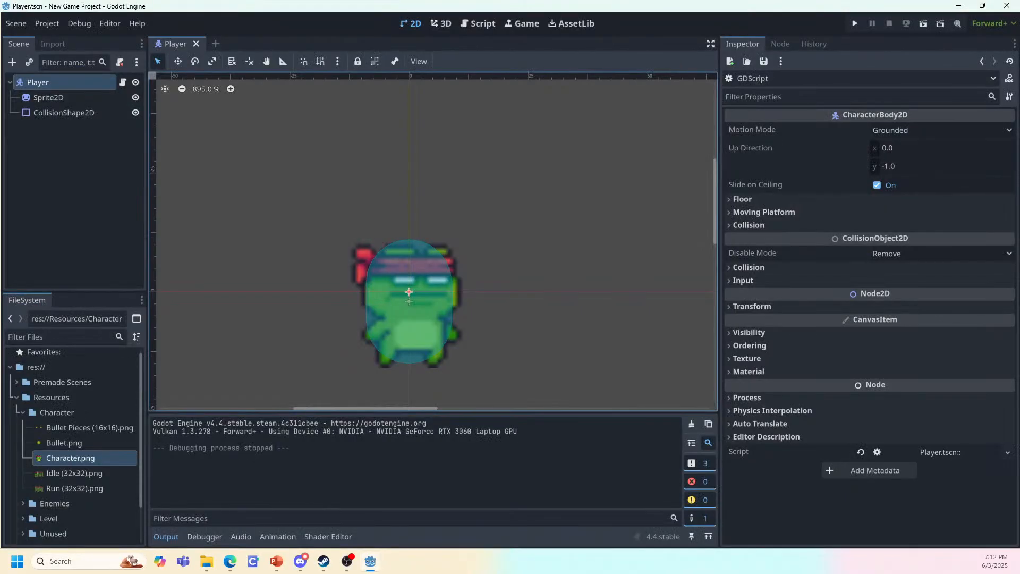
pyautogui.press('super')
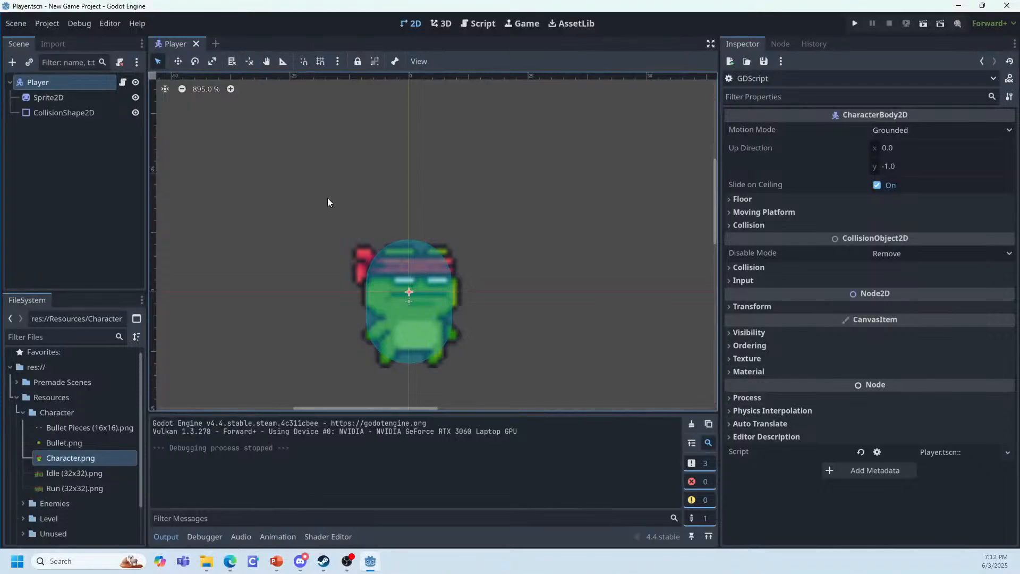
# Step: Set the project's default canvas texture filter to Nearest in the rendering texture settings and close the project settings
pyautogui.click(49, 23)
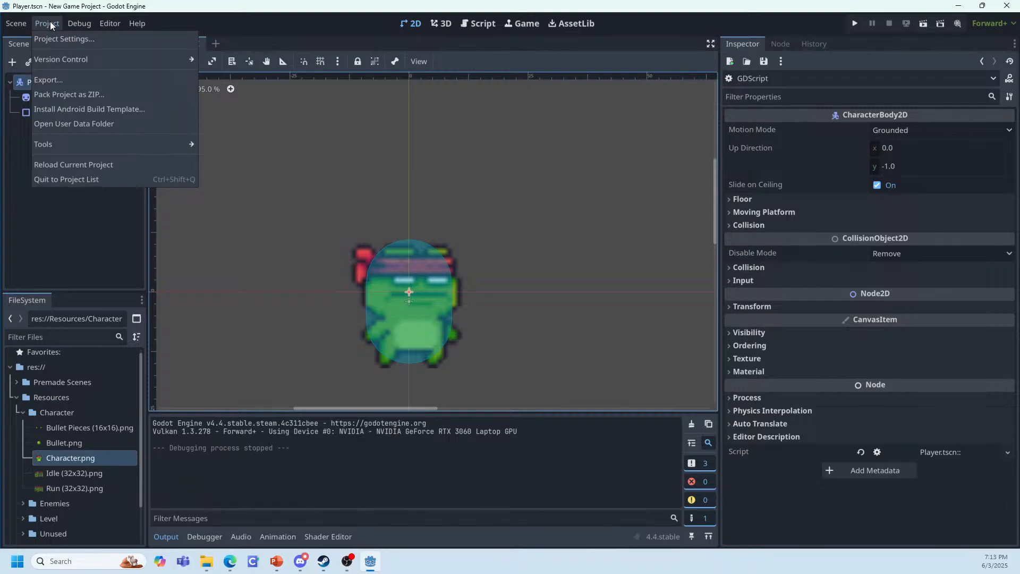
pyautogui.click(55, 38)
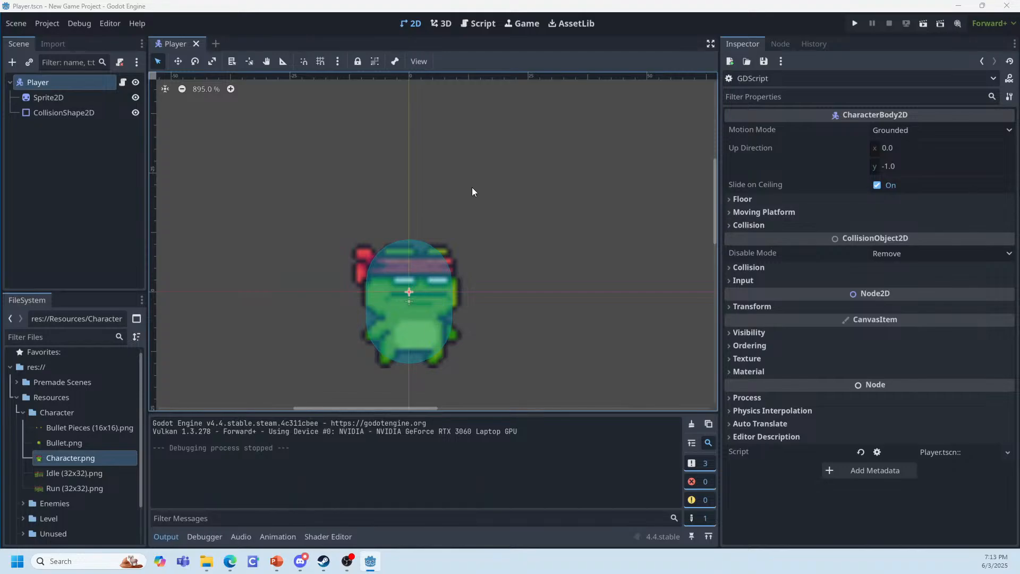
pyautogui.moveTo(0, 212); pyautogui.dragTo(351, 77)
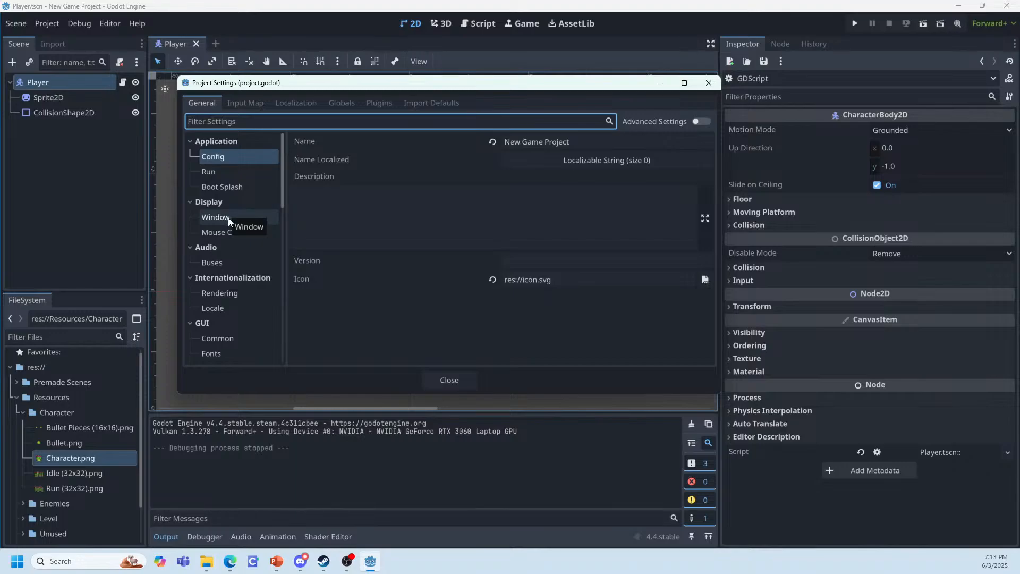
pyautogui.scroll(-3, 228, 216)
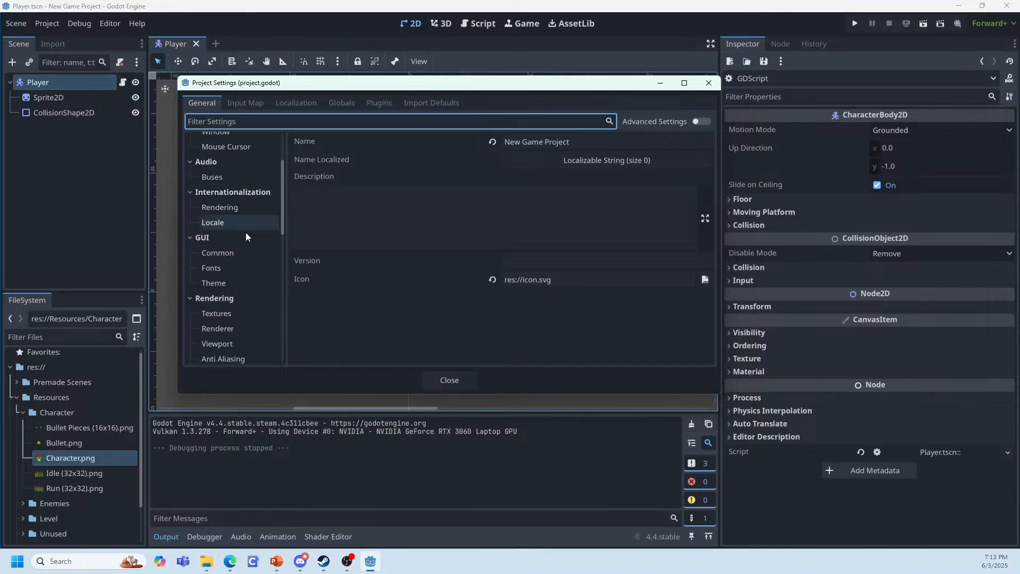
pyautogui.click(232, 207)
pyautogui.scroll(-3, 232, 207)
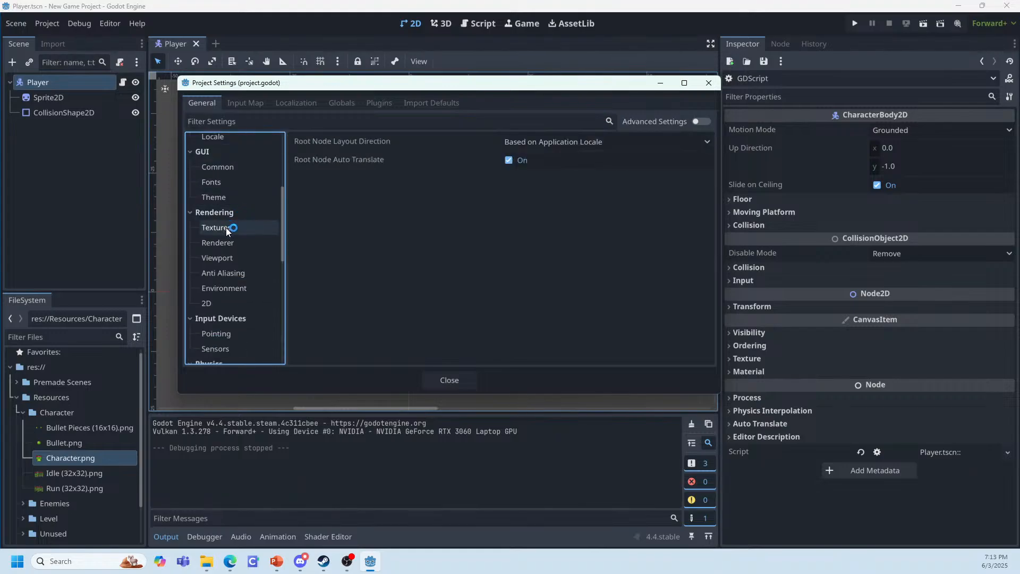
pyautogui.click(225, 227)
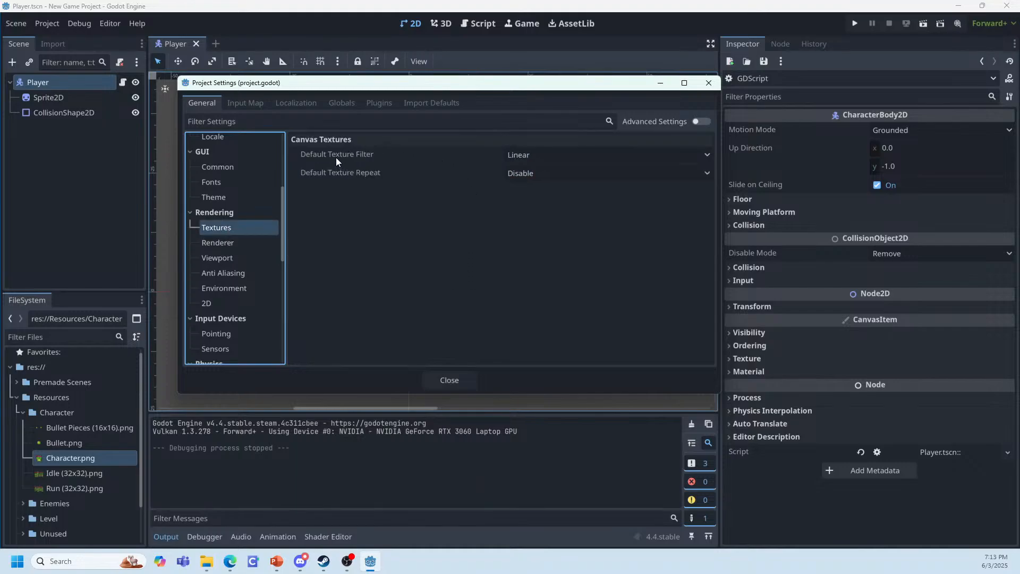
pyautogui.moveTo(340, 153)
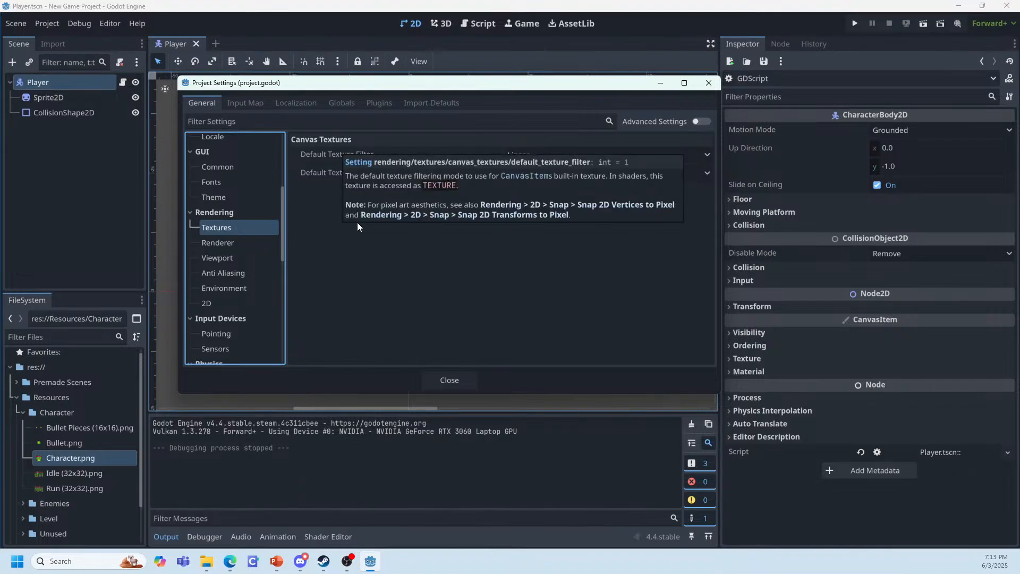
pyautogui.click(556, 288)
pyautogui.click(565, 154)
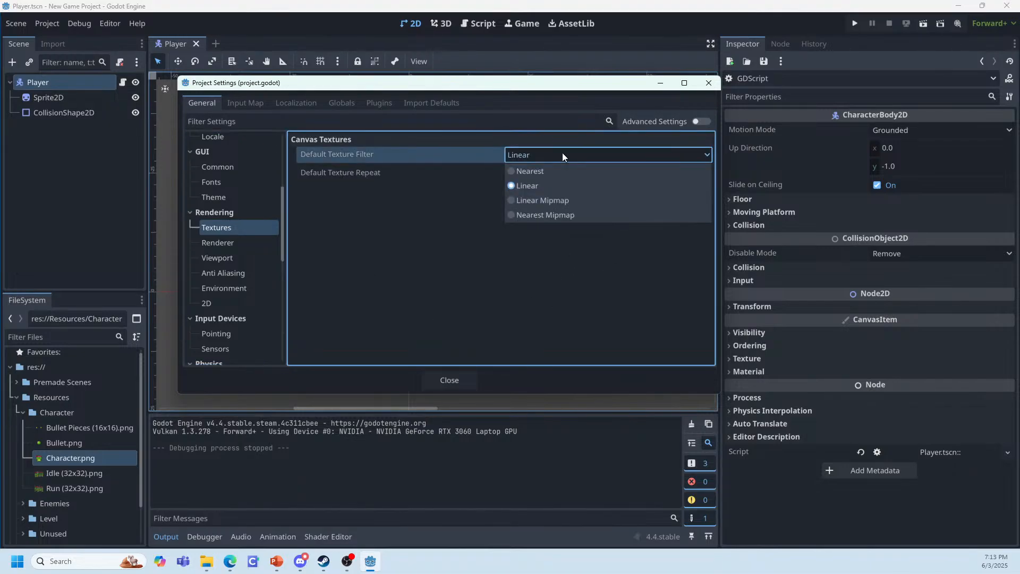
pyautogui.click(561, 173)
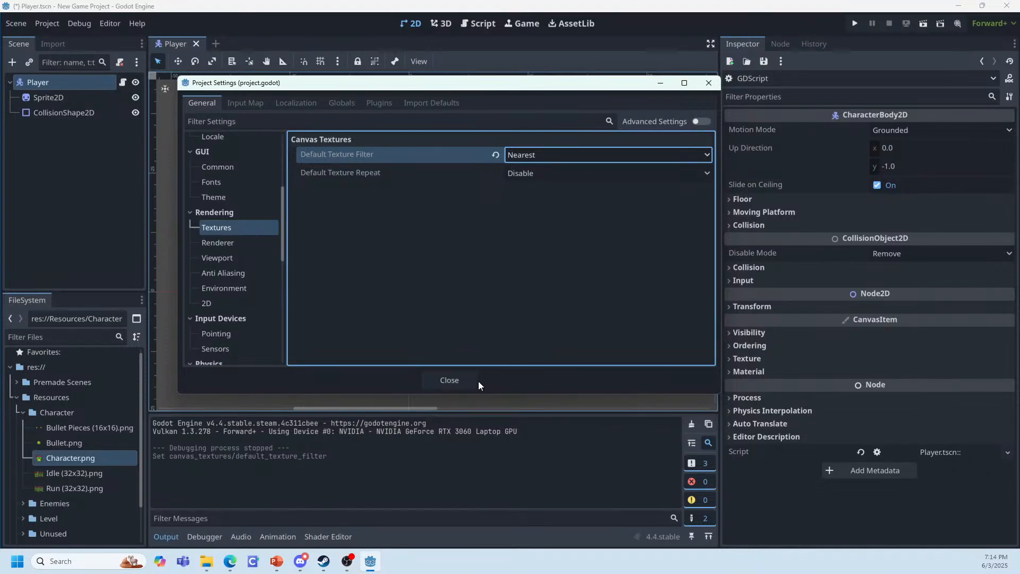
pyautogui.click(449, 380)
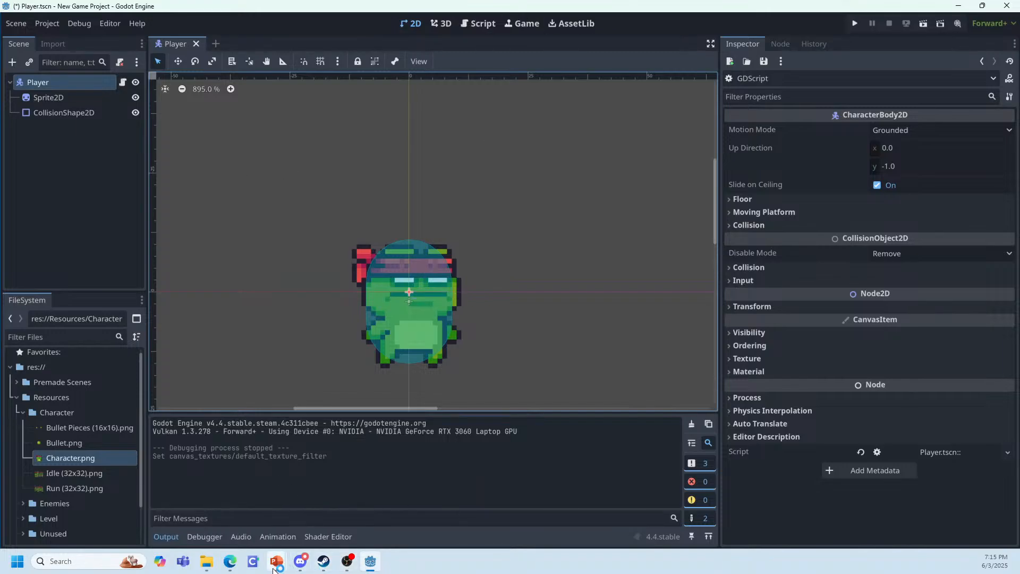
pyautogui.moveTo(276, 561)
pyautogui.click(264, 510)
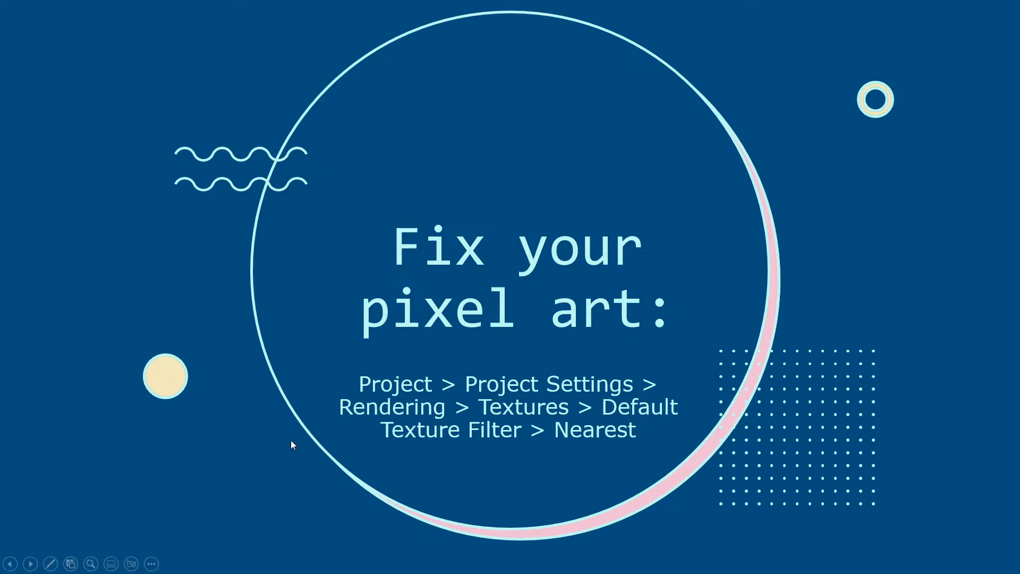
pyautogui.click(301, 378)
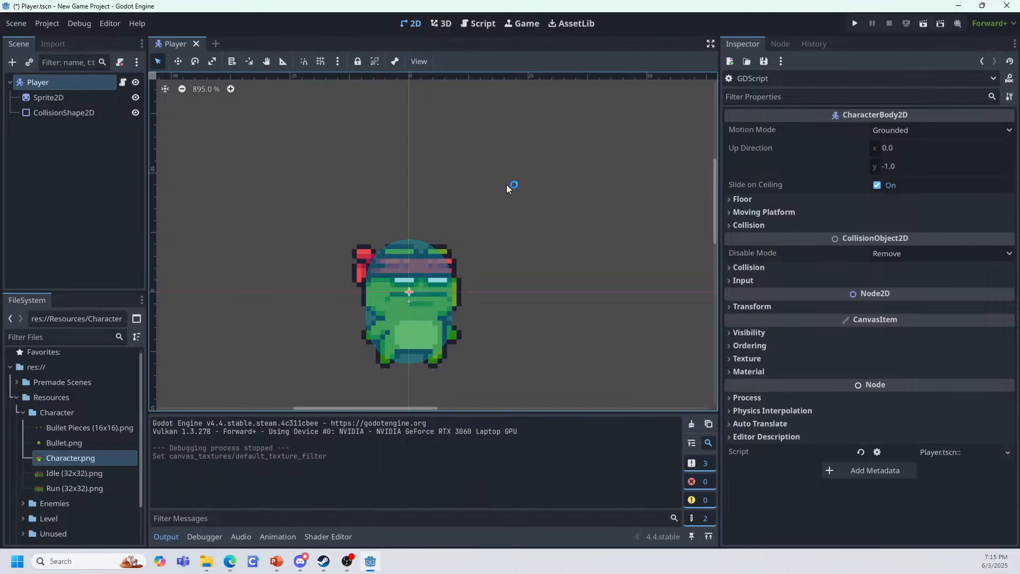
# Step: Create a new scene with a 2D root node and rename the root to TestLevel
pyautogui.click(218, 45)
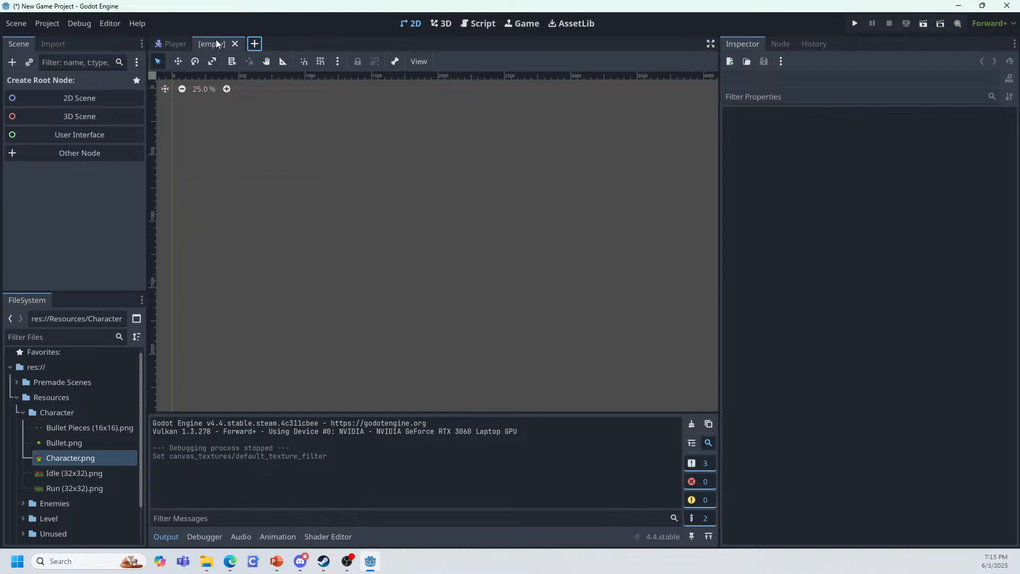
pyautogui.click(62, 99)
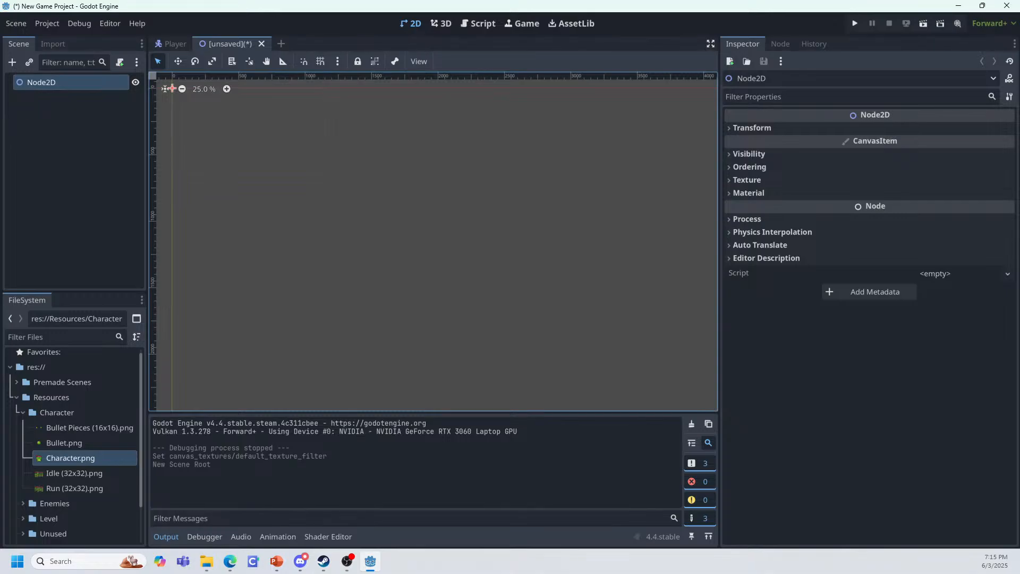
pyautogui.rightClick(47, 80)
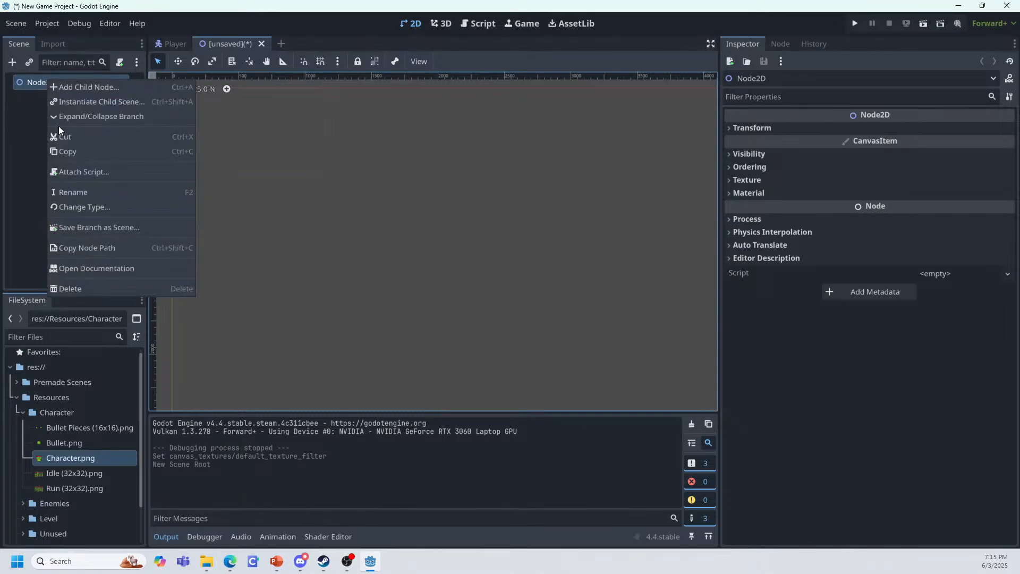
pyautogui.click(79, 192)
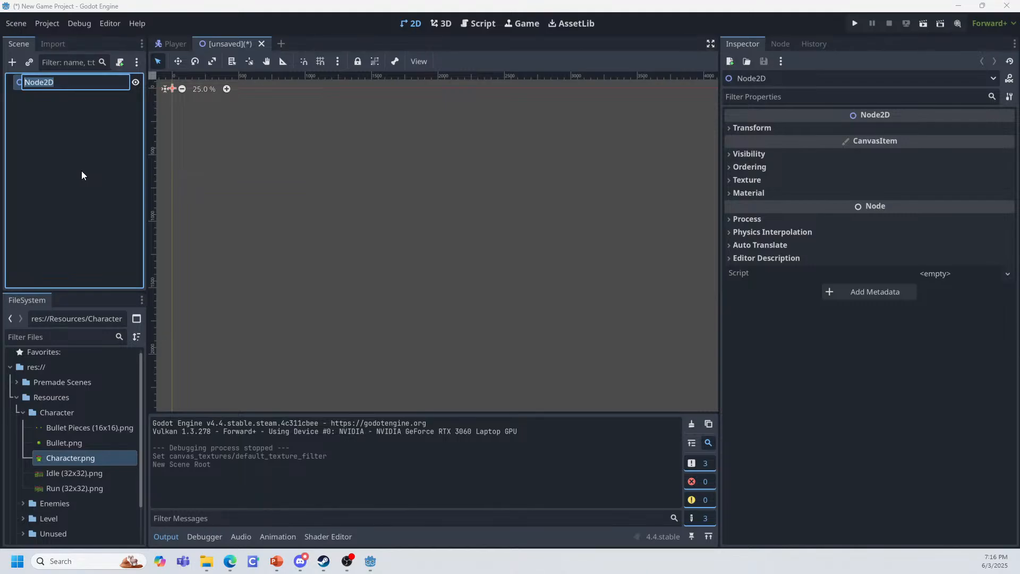
pyautogui.write('Test Level')
pyautogui.press('Return')
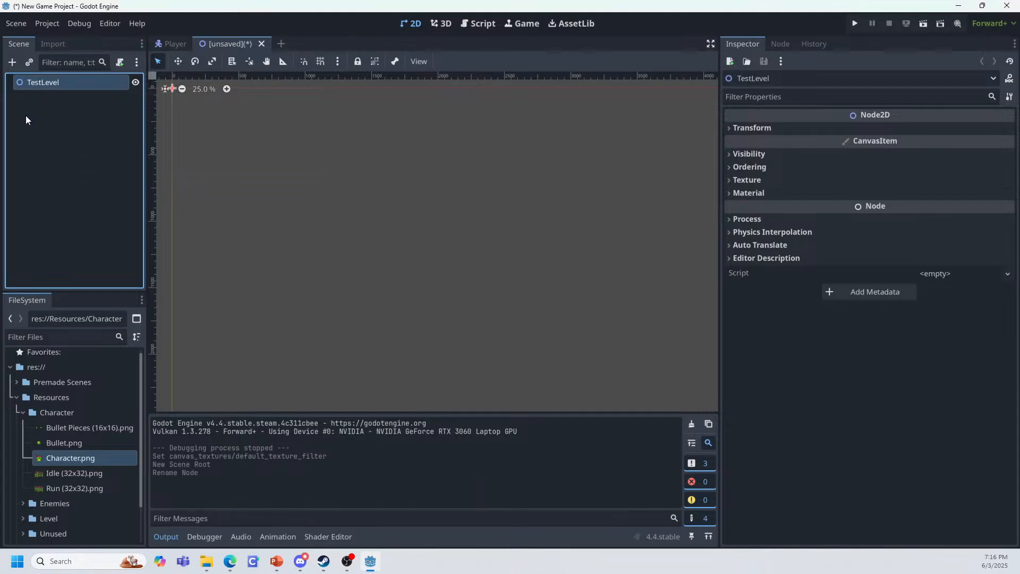
# Step: Add a StaticBody2D node under TestLevel and give it a Sprite2D child node
pyautogui.click(14, 62)
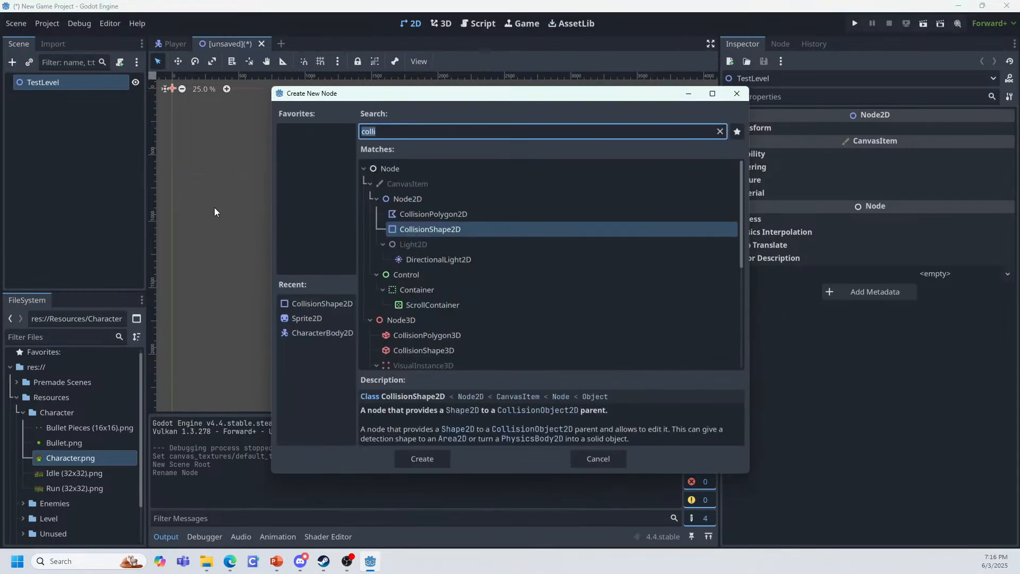
pyautogui.write('stati')
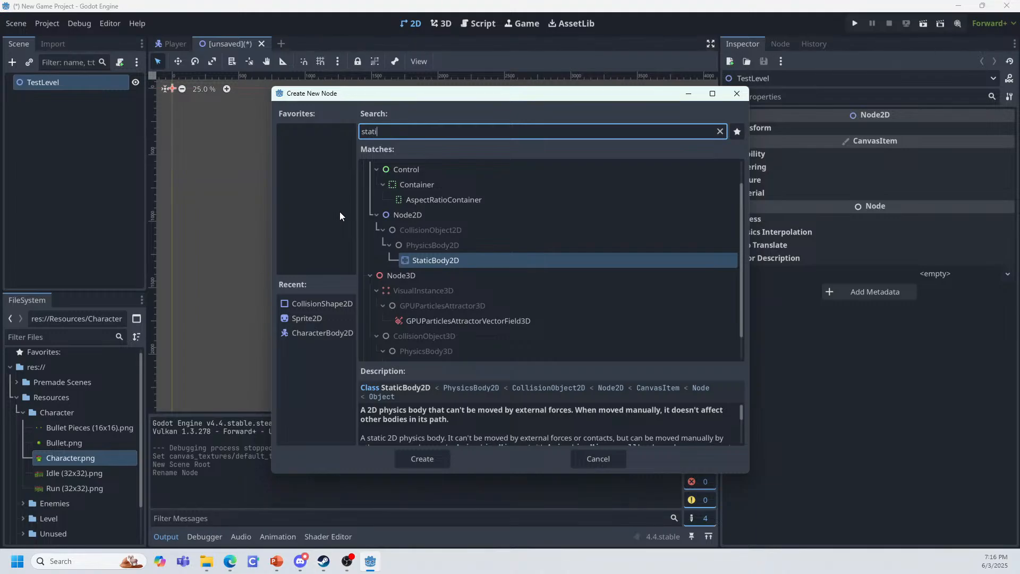
pyautogui.press('Return')
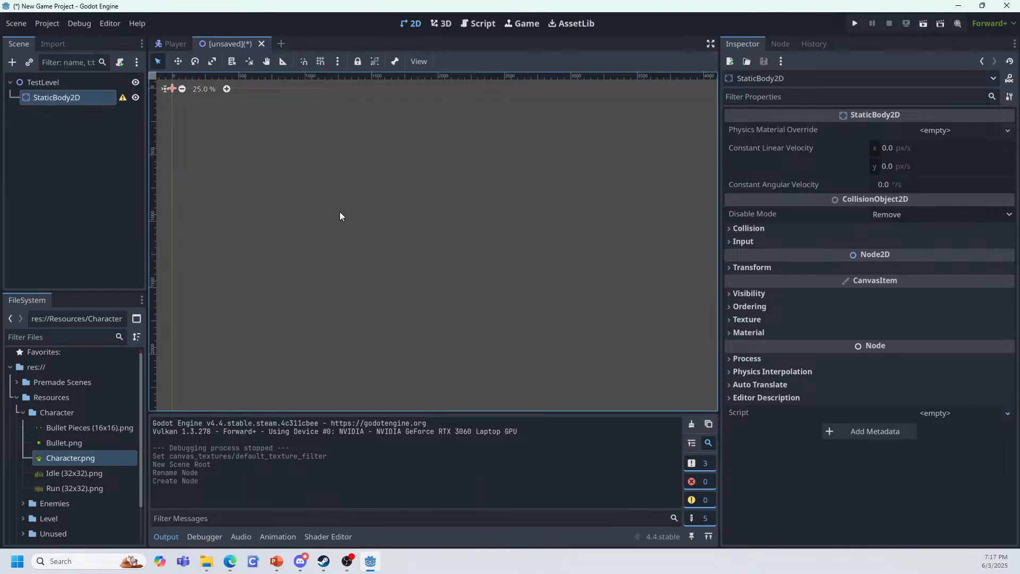
pyautogui.click(12, 62)
pyautogui.write('s')
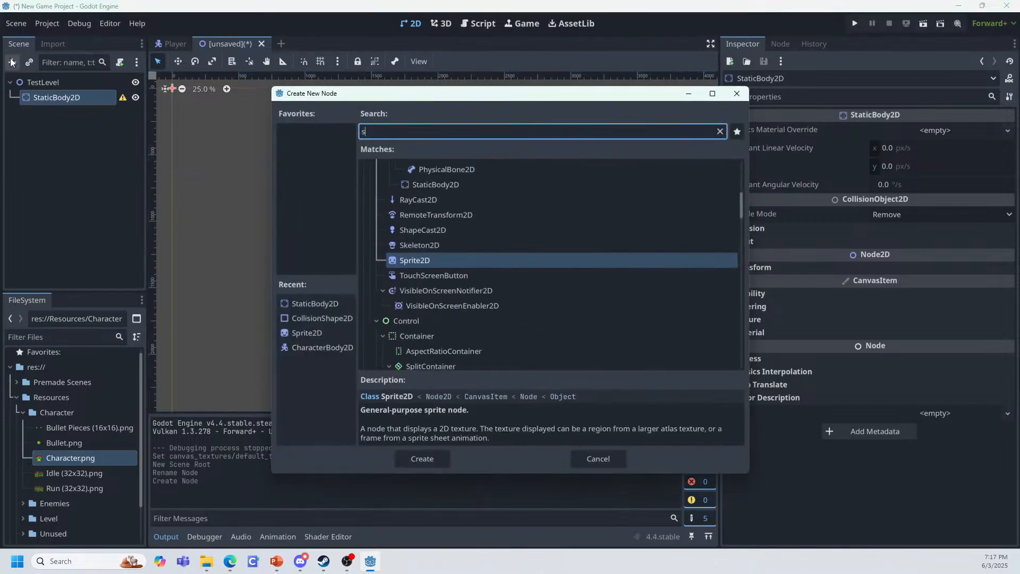
pyautogui.write('pr')
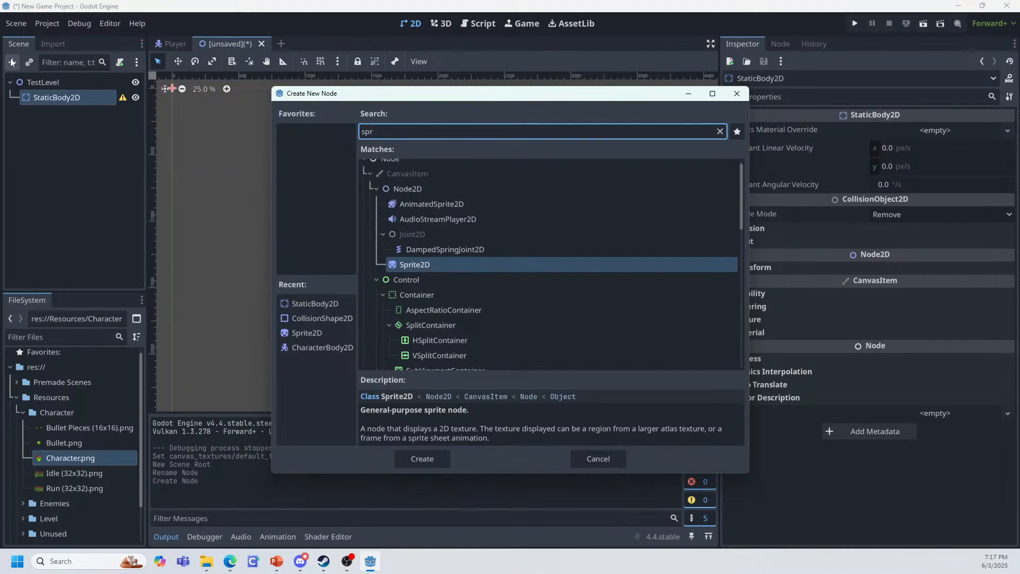
pyautogui.press('Return')
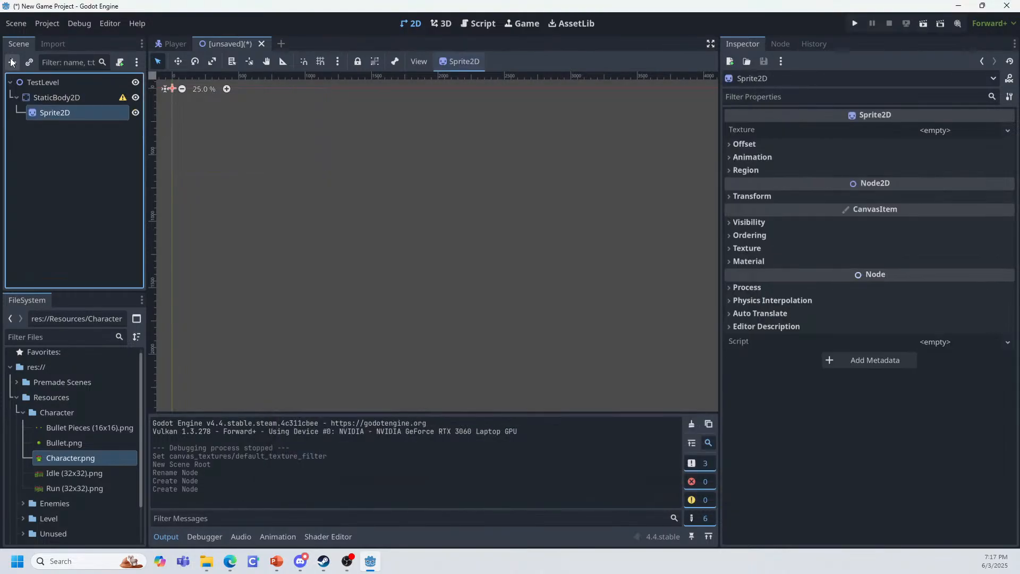
# Step: Add a CollisionPolygon2D node as a second child of the StaticBody2D
pyautogui.click(42, 97)
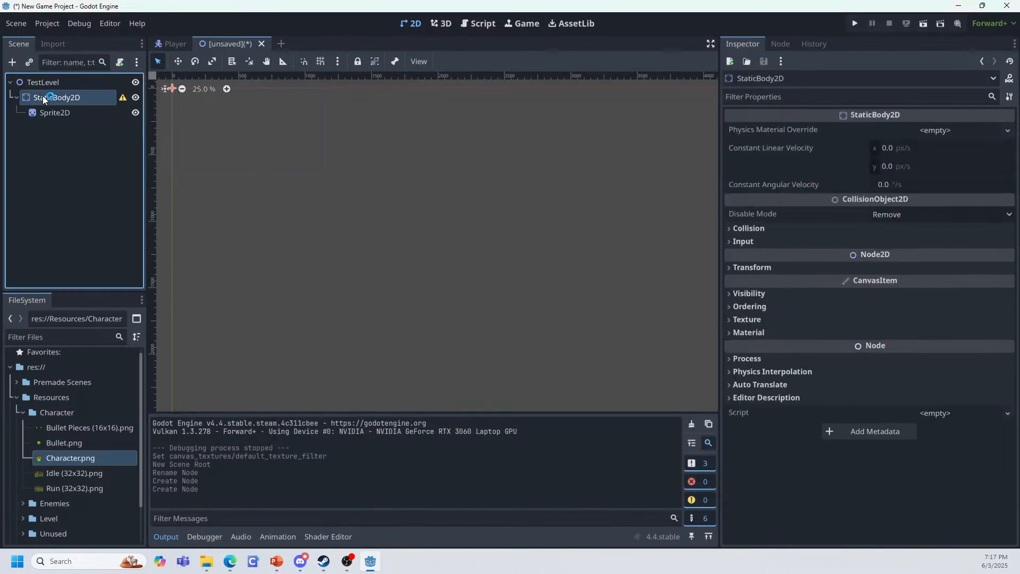
pyautogui.click(13, 62)
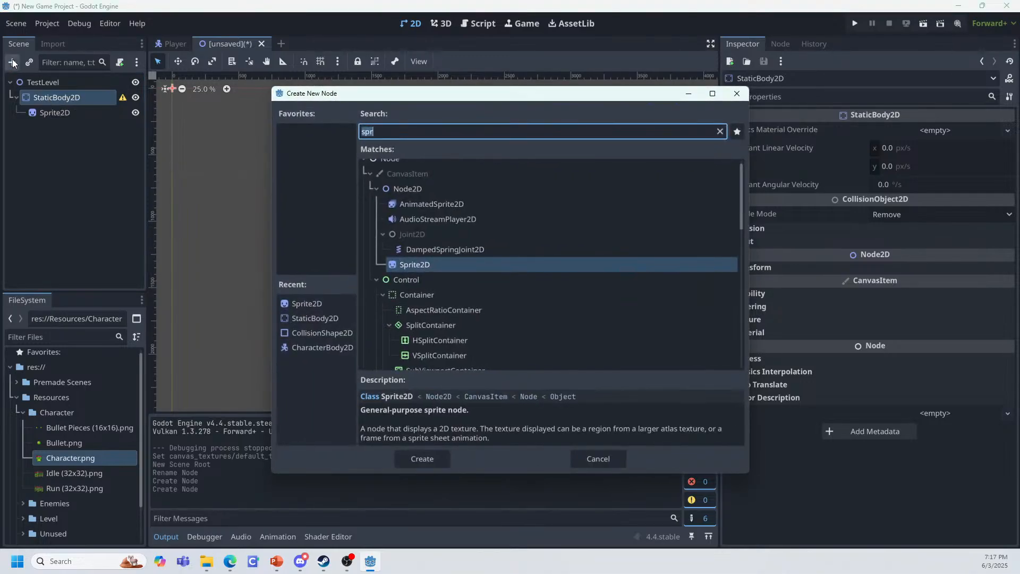
pyautogui.write('colli')
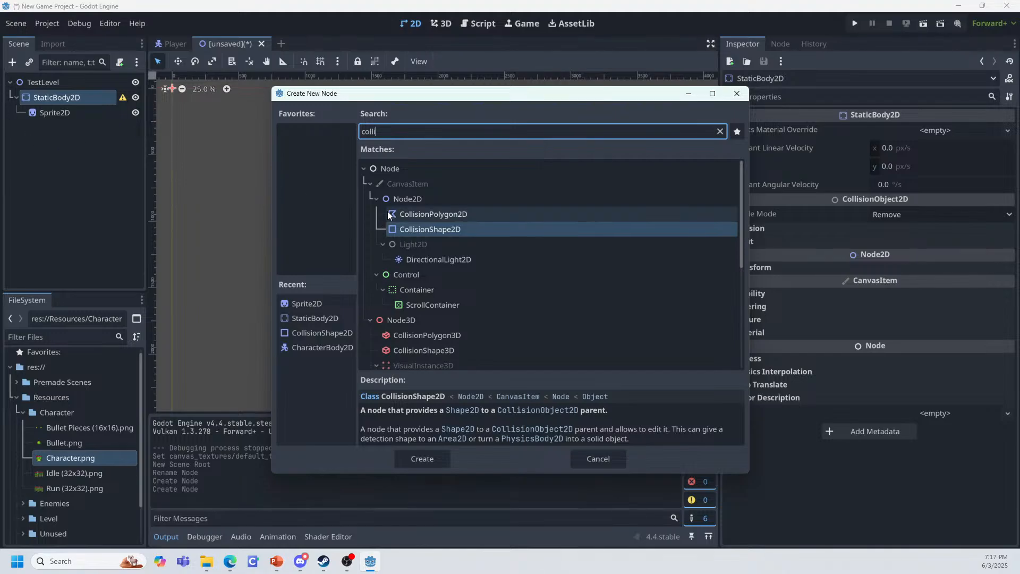
pyautogui.click(404, 216)
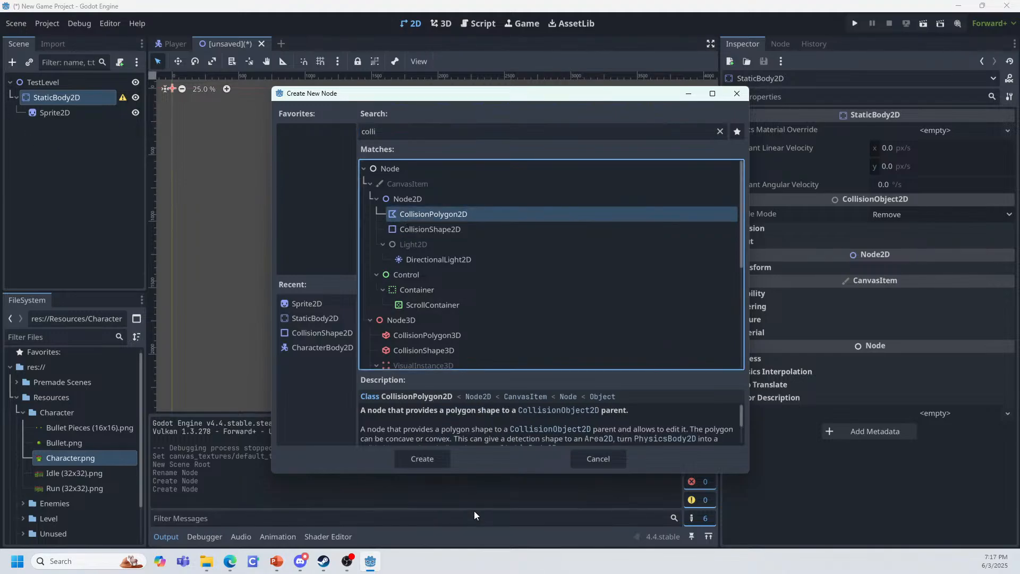
pyautogui.click(431, 462)
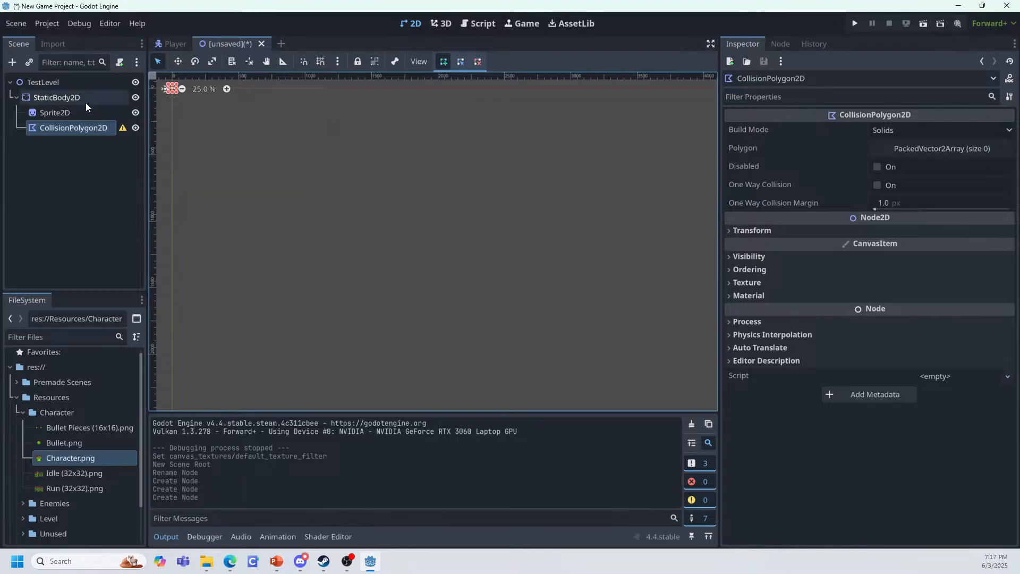
# Step: Assign Test Level.png from the Resources/Level folder as the texture of the StaticBody2D's Sprite2D
pyautogui.click(75, 112)
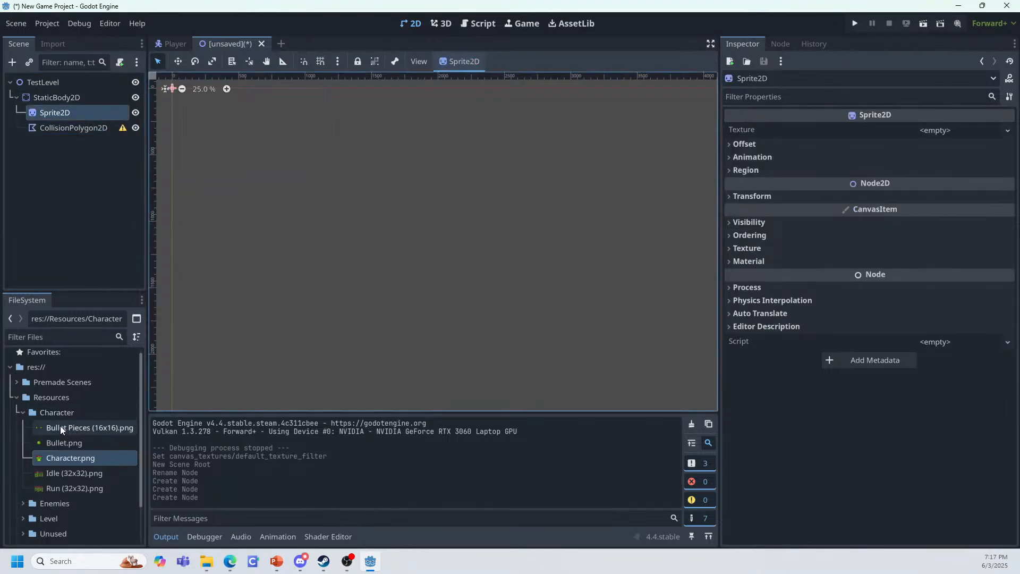
pyautogui.click(19, 412)
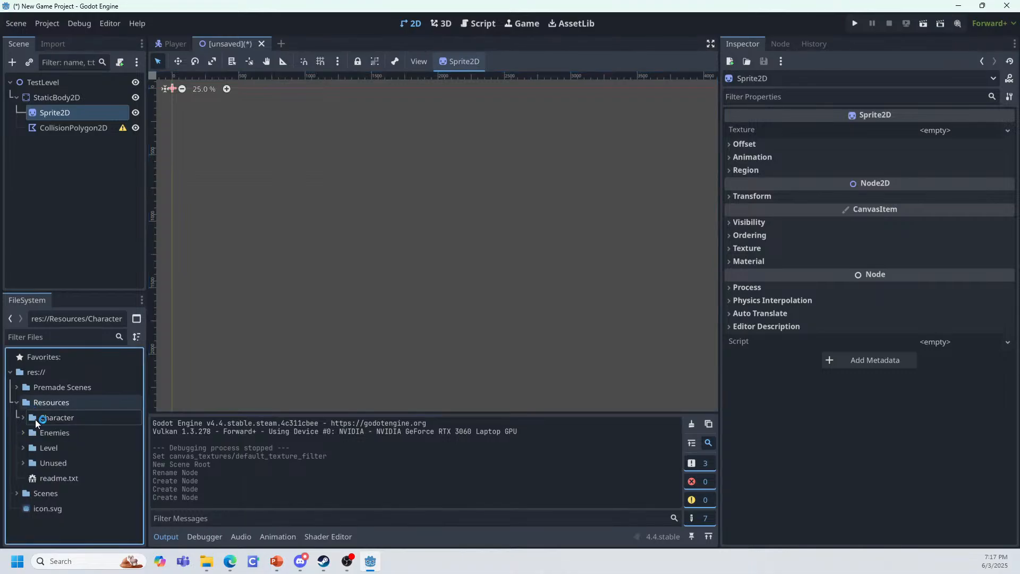
pyautogui.click(23, 447)
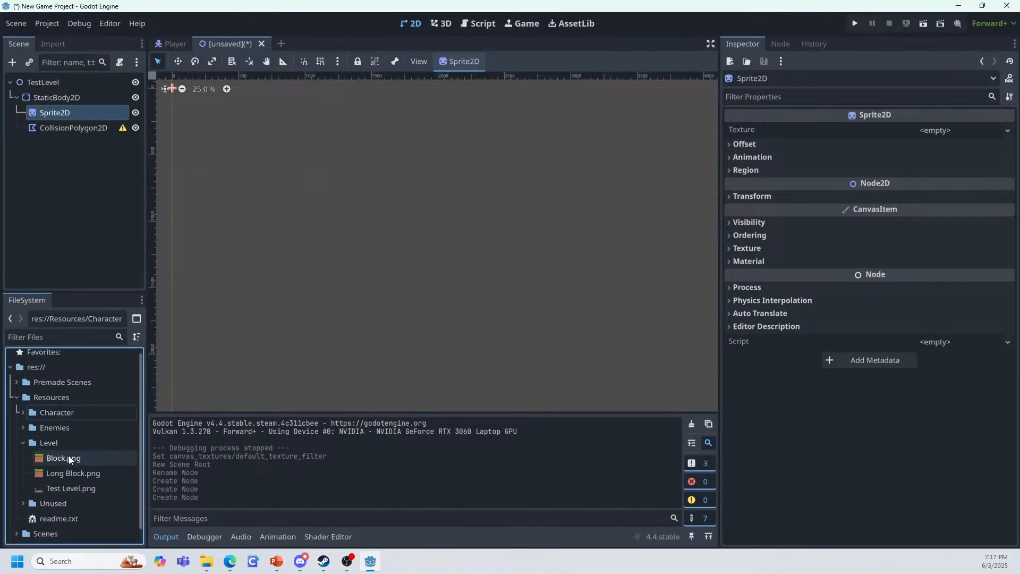
pyautogui.click(80, 487)
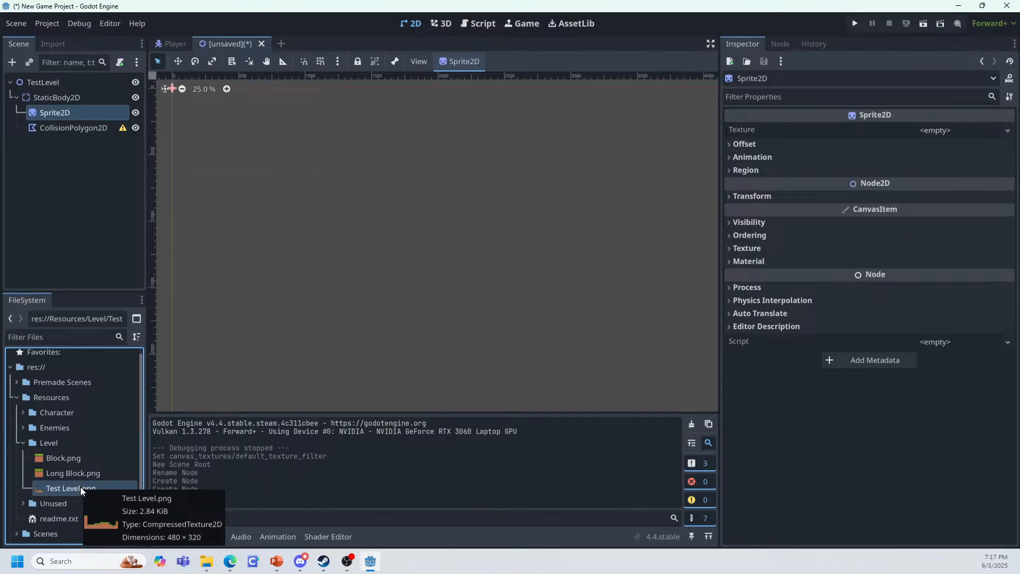
pyautogui.moveTo(81, 487); pyautogui.dragTo(900, 126)
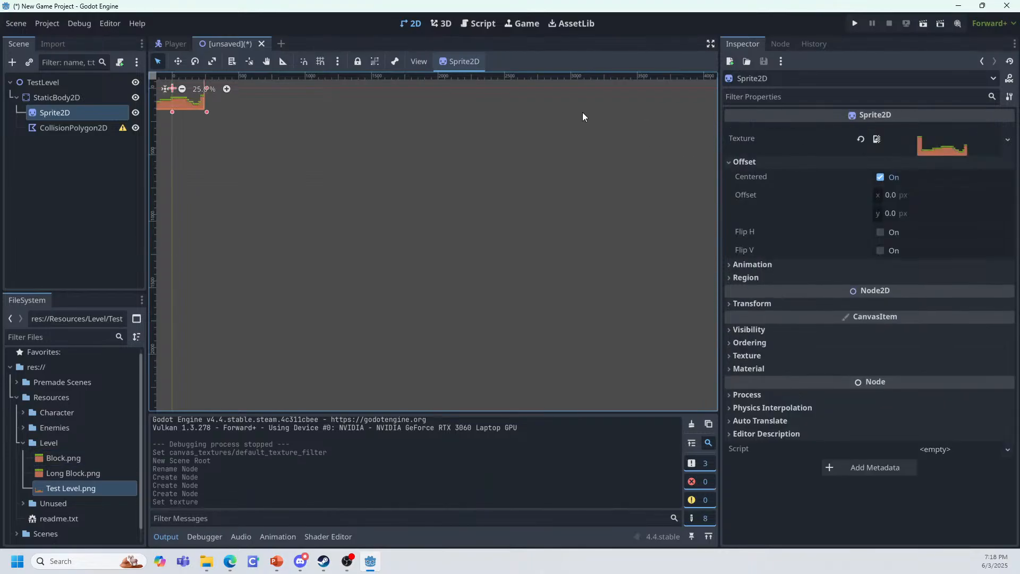
# Step: Turn off the Centered offset option for the level sprite
pyautogui.scroll(4, 368, 157)
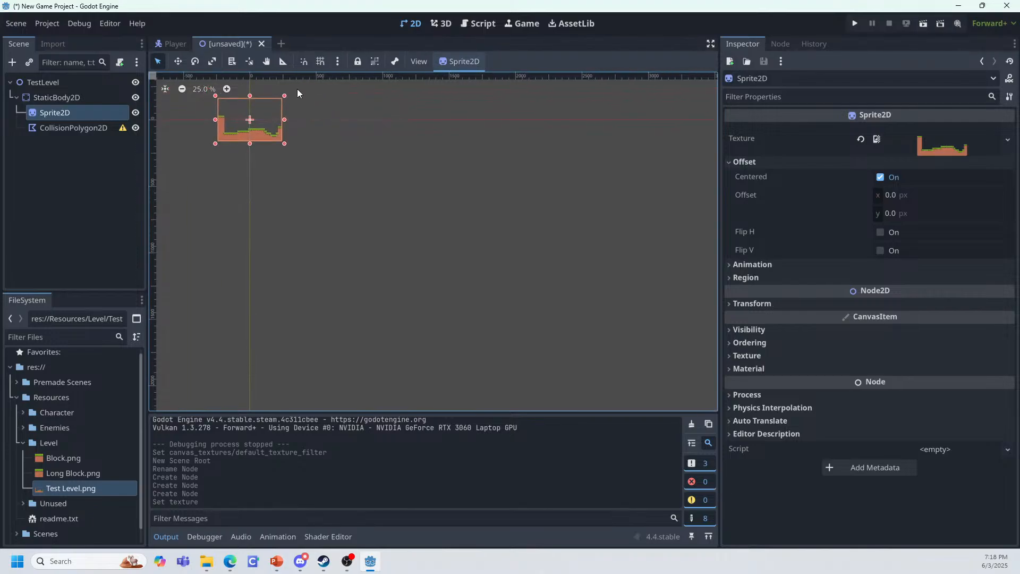
pyautogui.scroll(8, 223, 144)
pyautogui.moveTo(337, 182); pyautogui.dragTo(416, 231, button='middle')
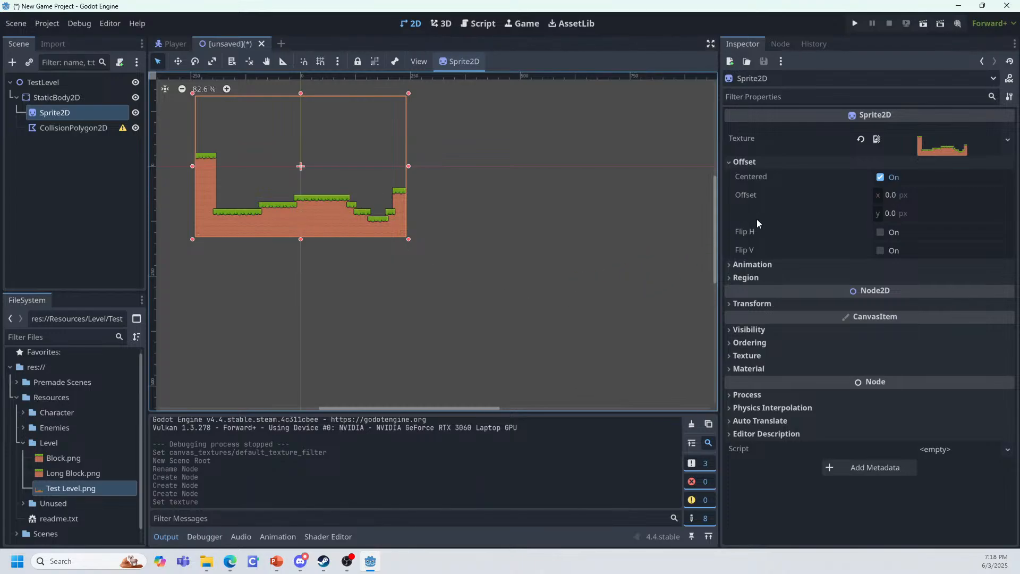
pyautogui.click(880, 177)
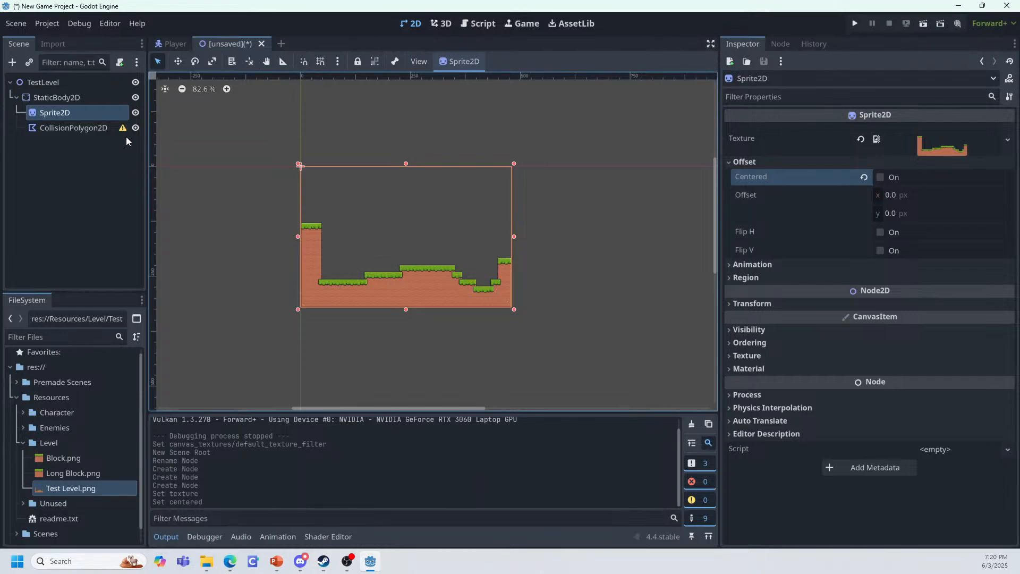
# Step: Enable smart snapping and start the CollisionPolygon2D outline with a point at the top-left corner of the terrain's tall left column
pyautogui.click(69, 127)
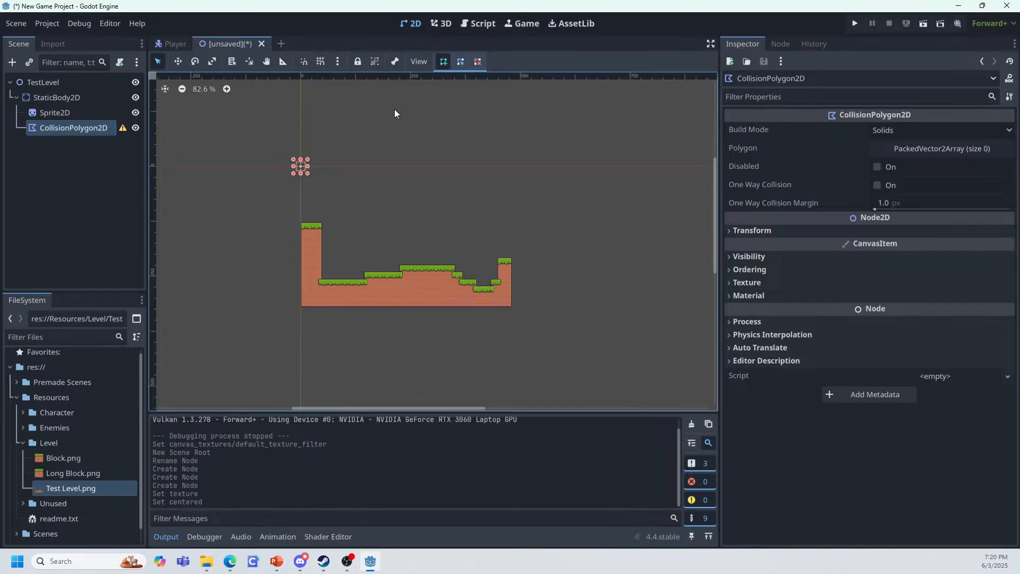
pyautogui.click(440, 63)
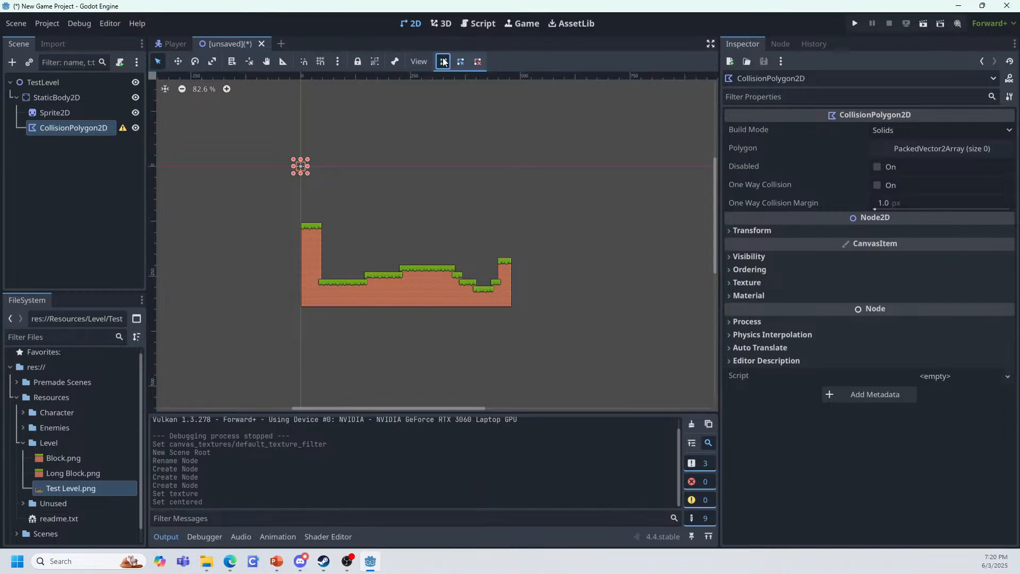
pyautogui.scroll(6, 301, 222)
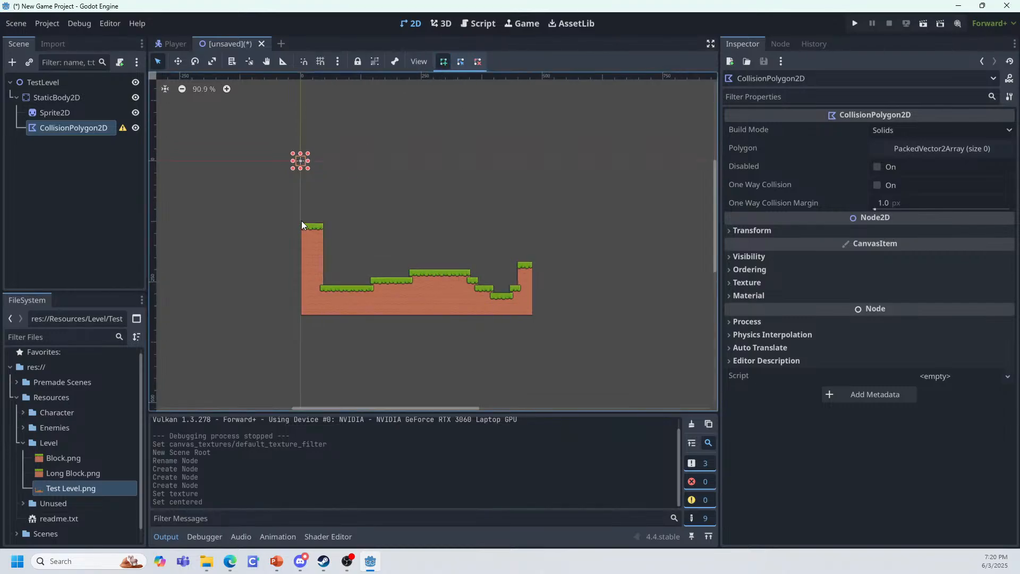
pyautogui.scroll(3, 293, 221)
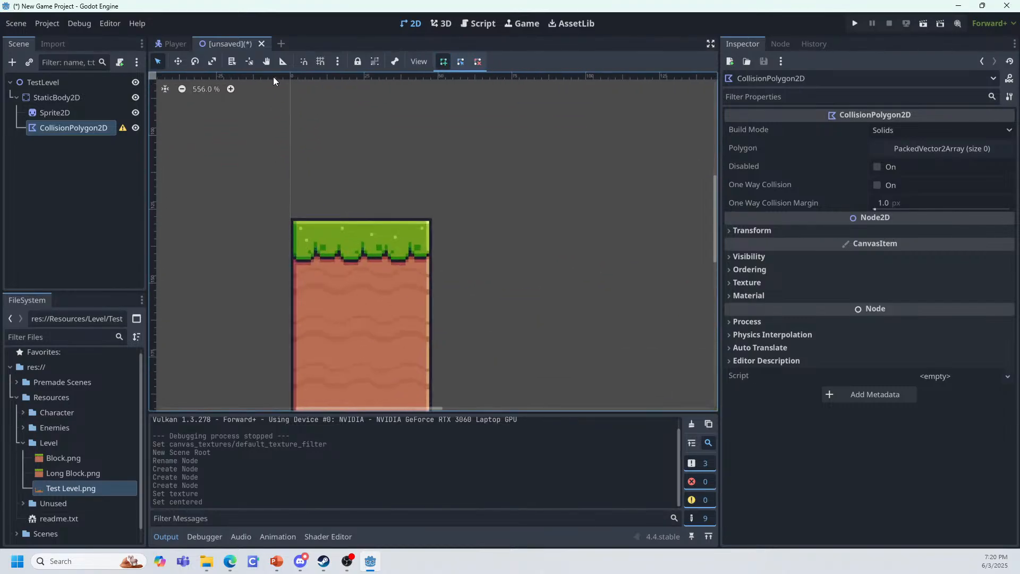
pyautogui.click(320, 62)
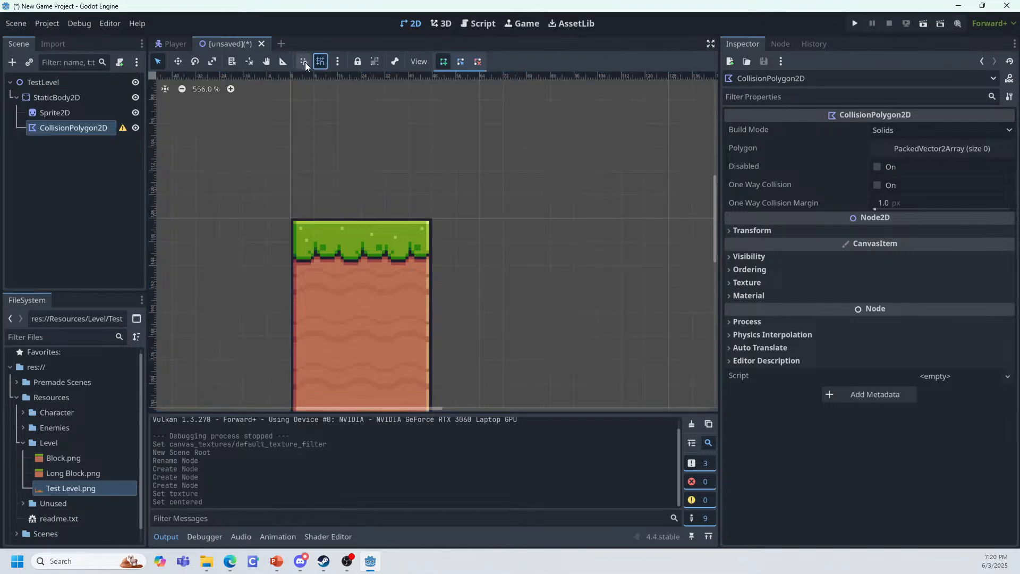
pyautogui.click(321, 62)
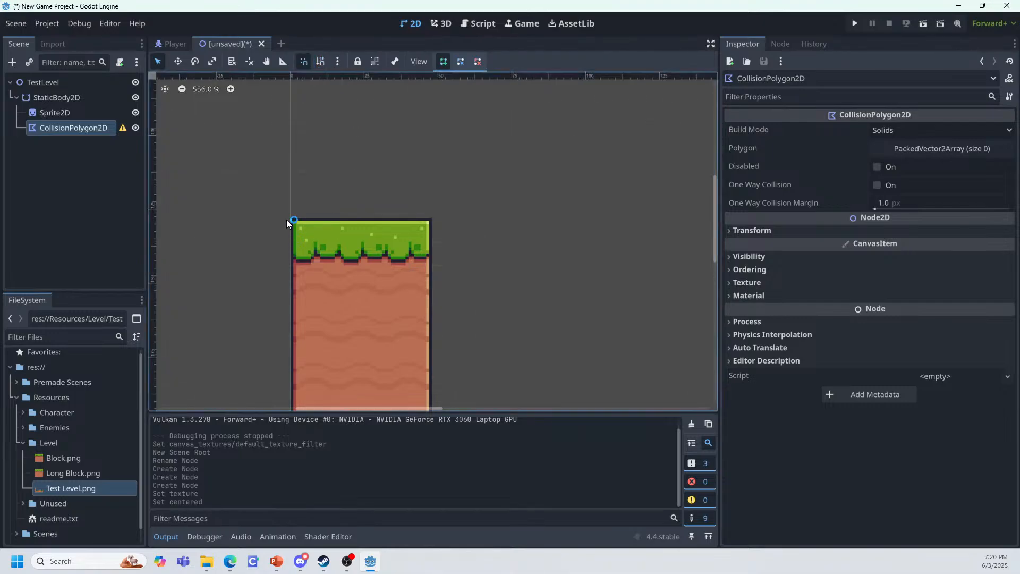
pyautogui.scroll(4, 287, 223)
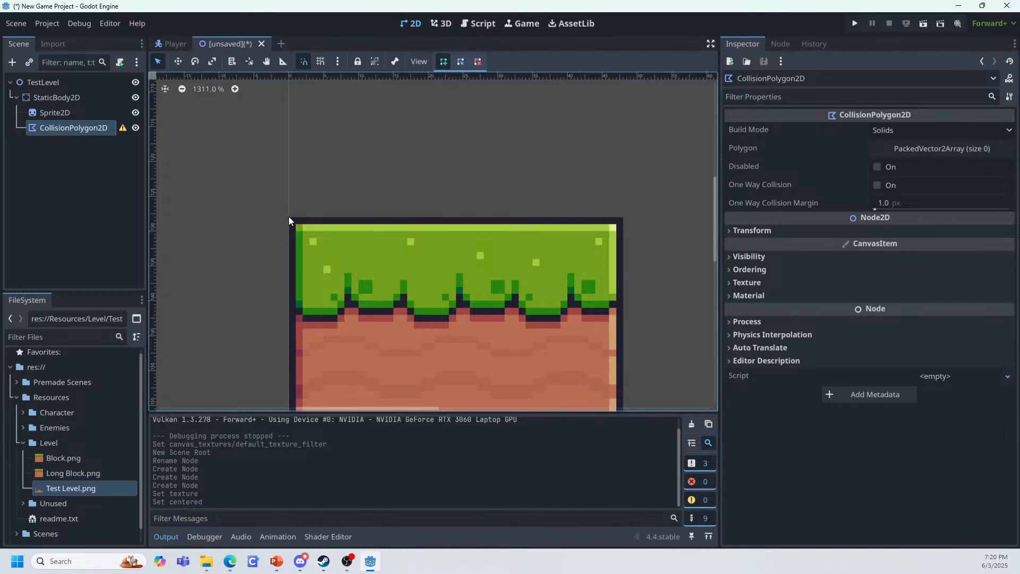
pyautogui.click(296, 224)
# Step: Add collision polygon points at the terrain's bottom-left and bottom-right corners
pyautogui.scroll(-9, 292, 259)
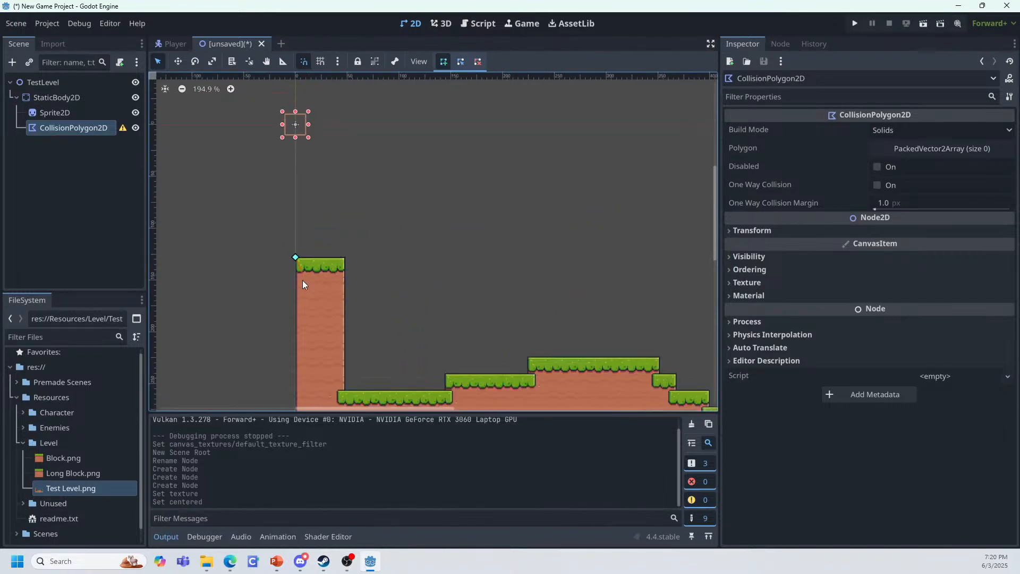
pyautogui.scroll(-2, 303, 300)
pyautogui.keyDown('ctrl'); pyautogui.scroll(-5, 295, 319); pyautogui.keyUp('ctrl')
pyautogui.scroll(3, 290, 310)
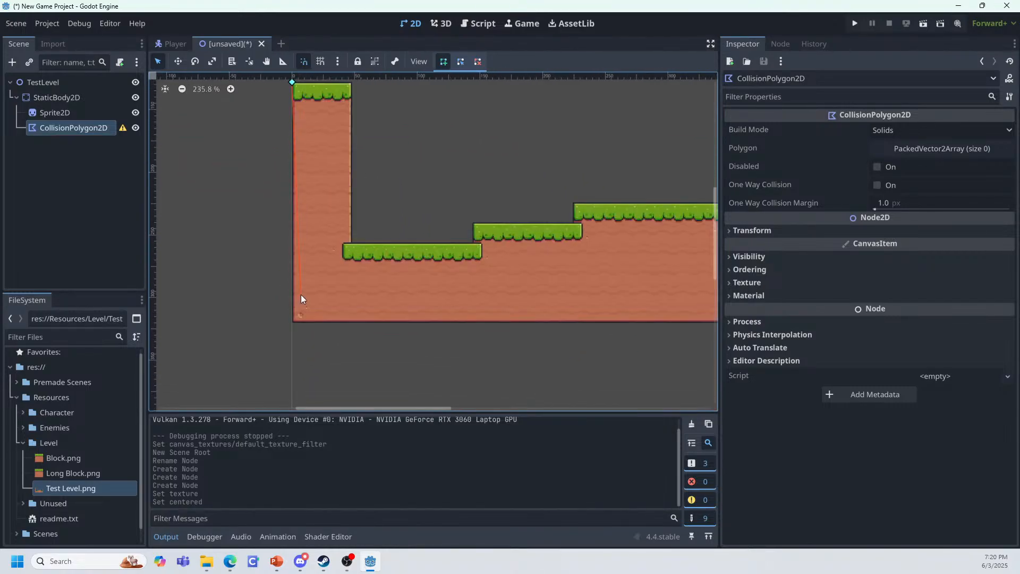
pyautogui.scroll(3, 300, 295)
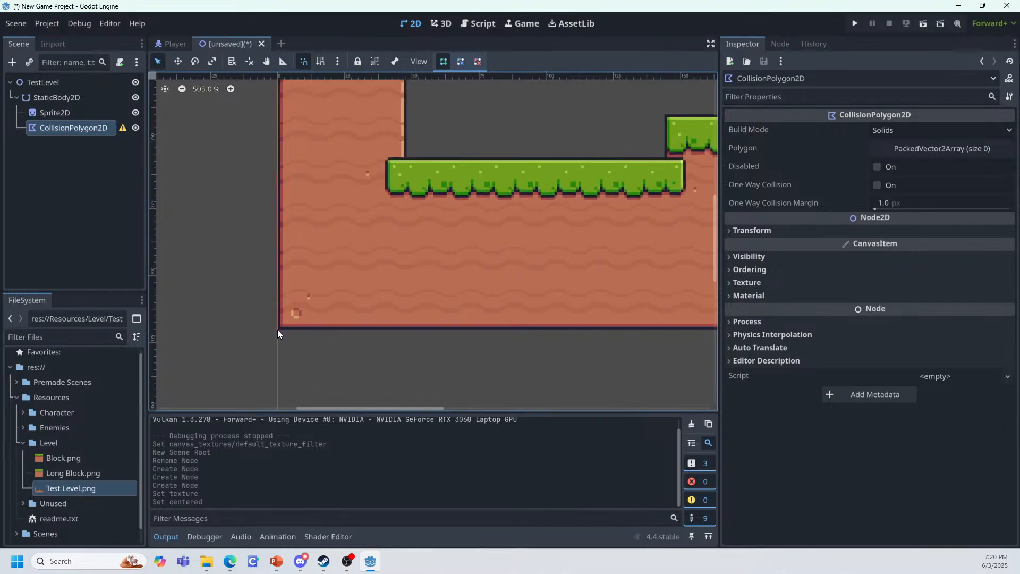
pyautogui.click(277, 329)
pyautogui.scroll(-6, 367, 319)
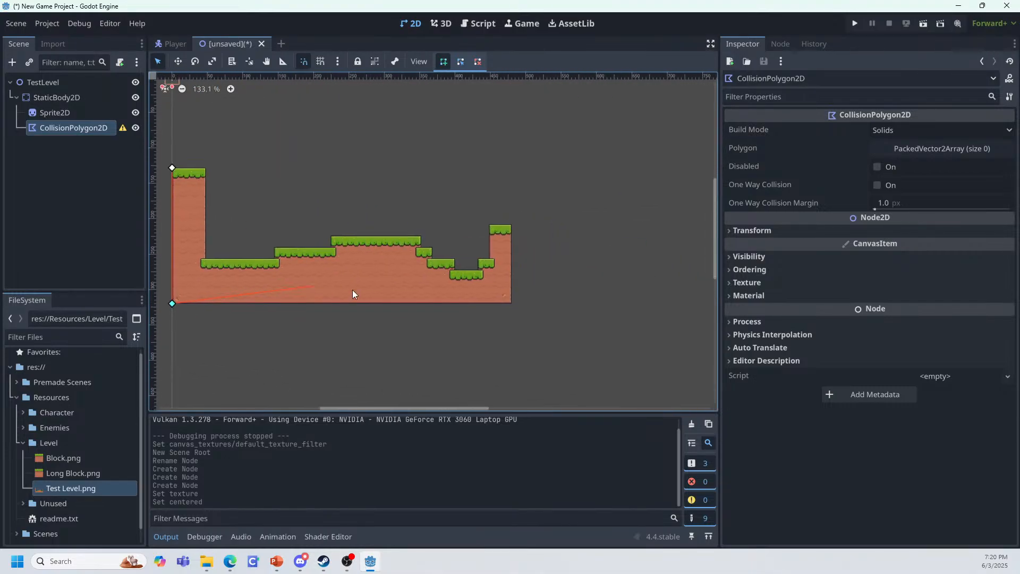
pyautogui.scroll(7, 510, 306)
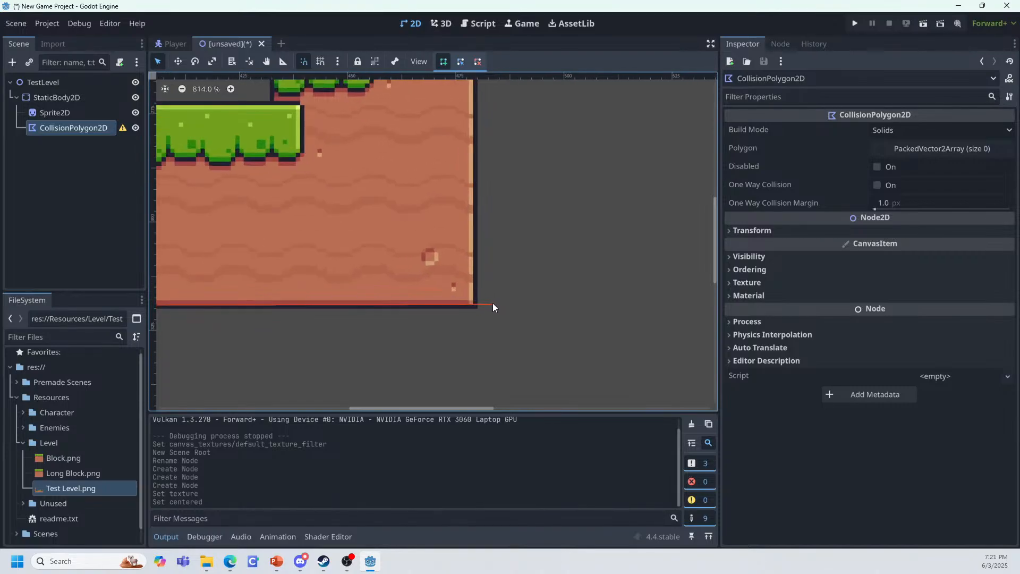
pyautogui.scroll(1, 484, 311)
pyautogui.click(476, 310)
# Step: Continue the collision outline with points at the top-right and top-left corners of the terrain's right column
pyautogui.scroll(-8, 477, 303)
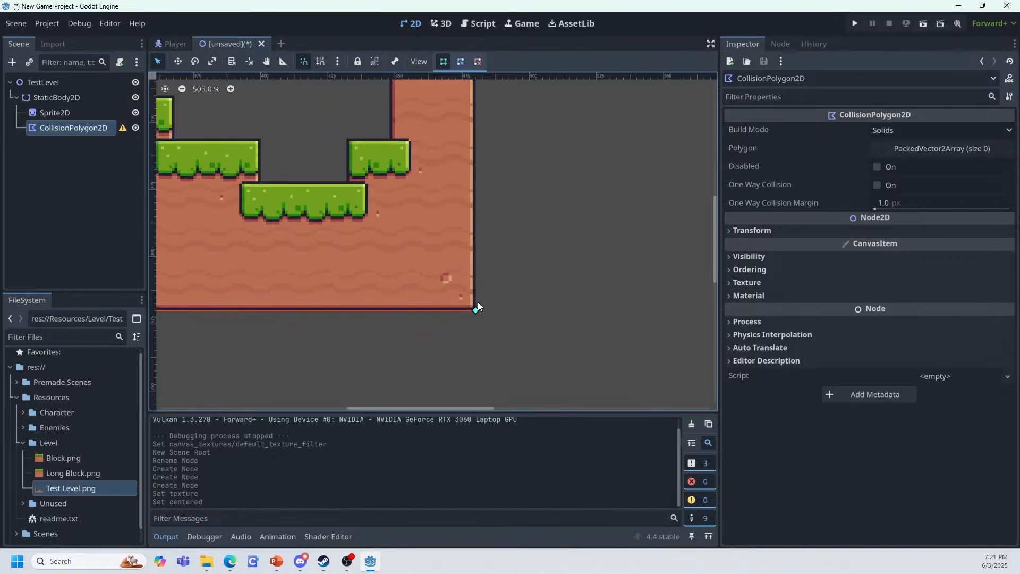
pyautogui.scroll(4, 442, 274)
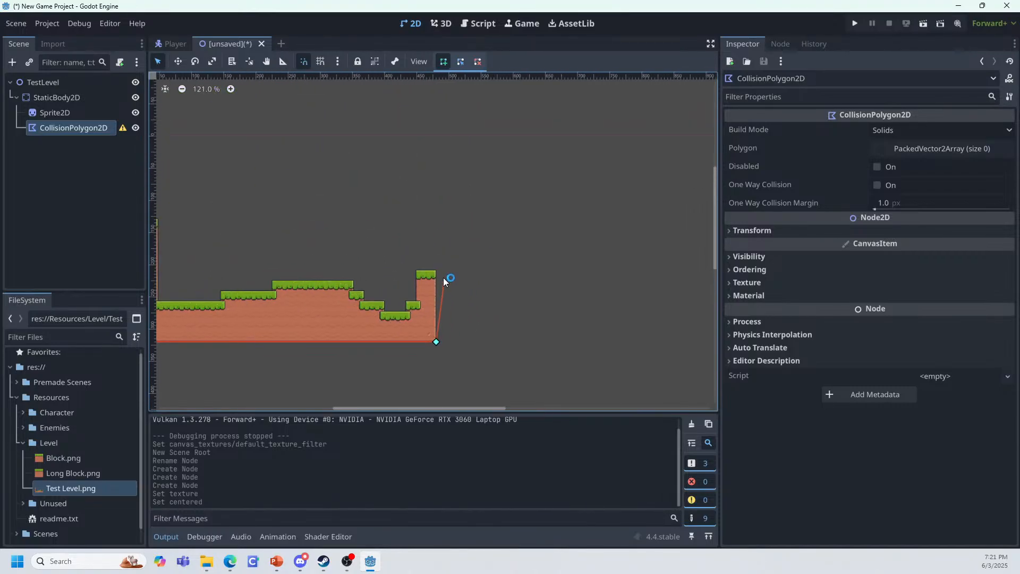
pyautogui.scroll(3, 433, 271)
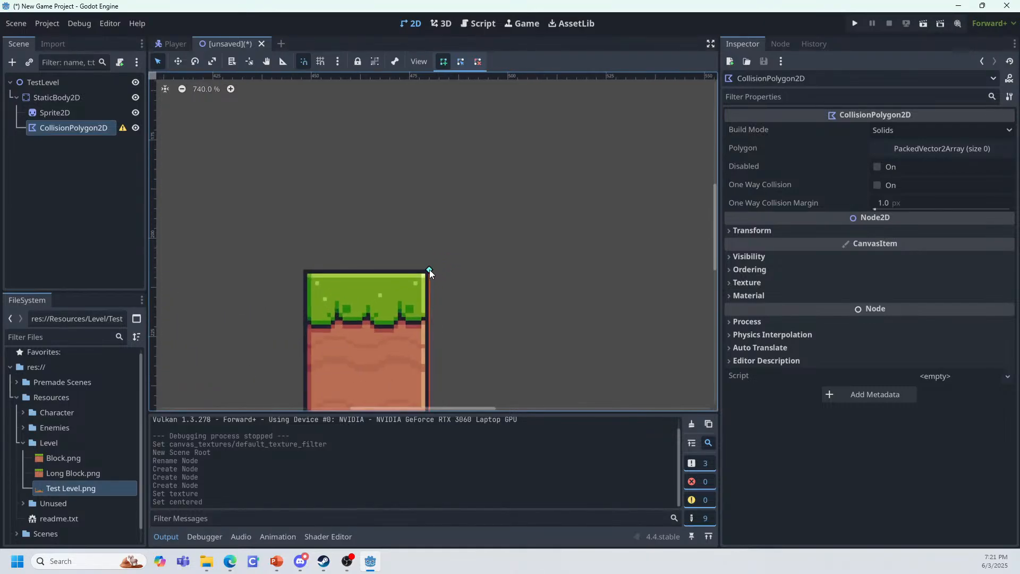
pyautogui.click(429, 269)
pyautogui.click(302, 271)
# Step: Trace the collision outline down the right column, over the small ledge beside it, and around both sides of the pit
pyautogui.scroll(-5, 336, 301)
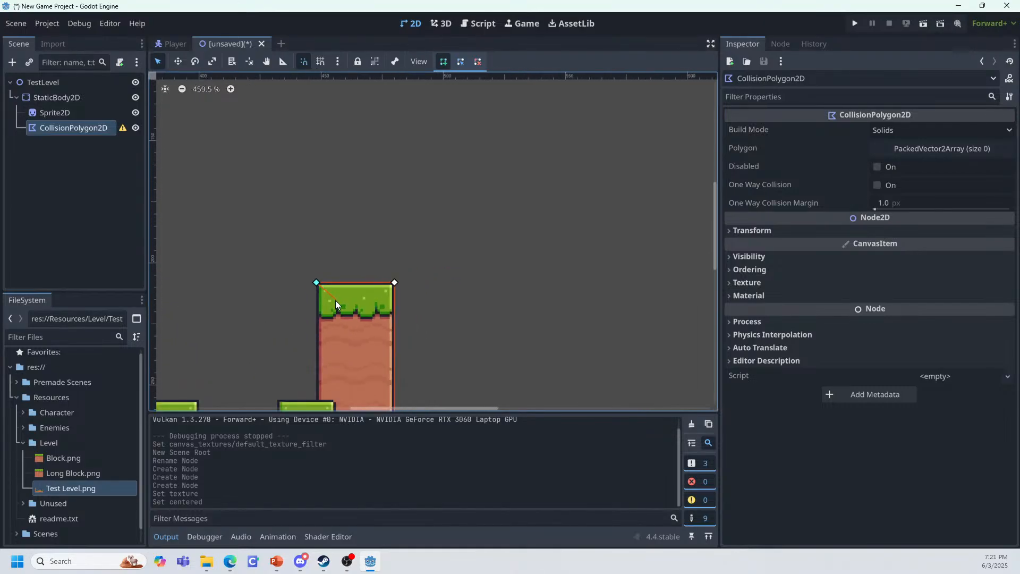
pyautogui.scroll(5, 329, 300)
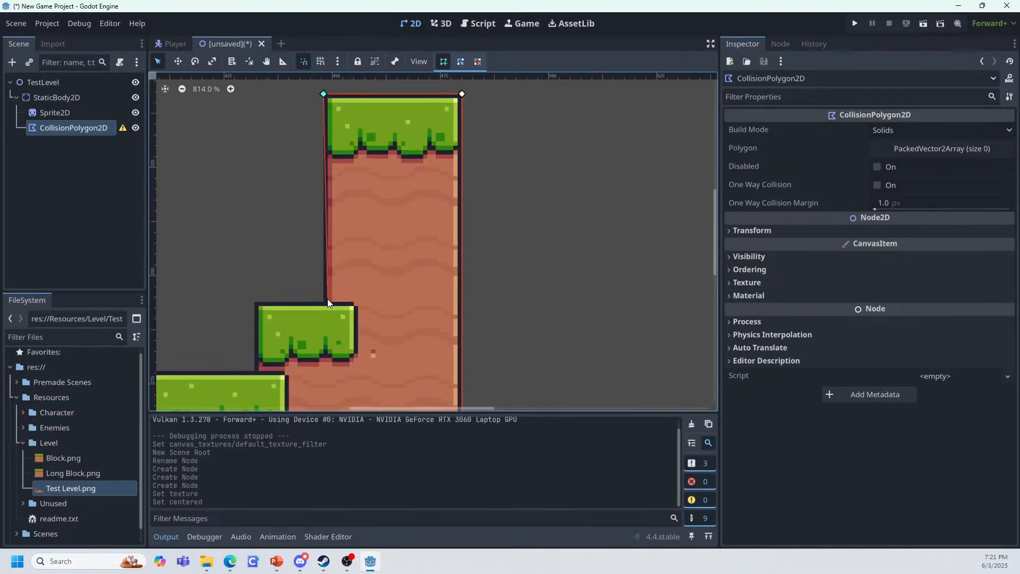
pyautogui.click(255, 301)
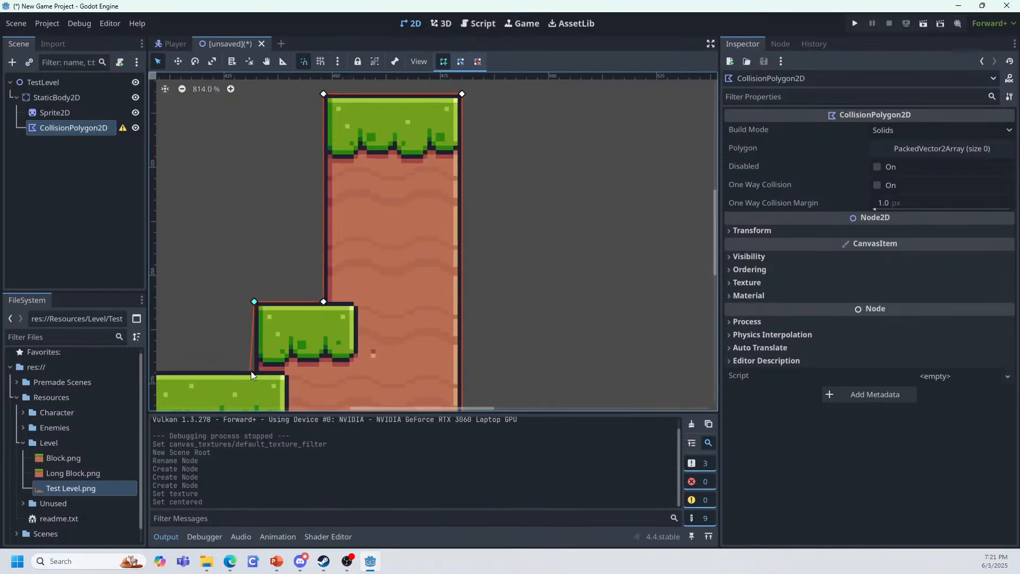
pyautogui.click(253, 370)
pyautogui.hscroll(-5, 260, 350)
pyautogui.scroll(-1, 260, 350)
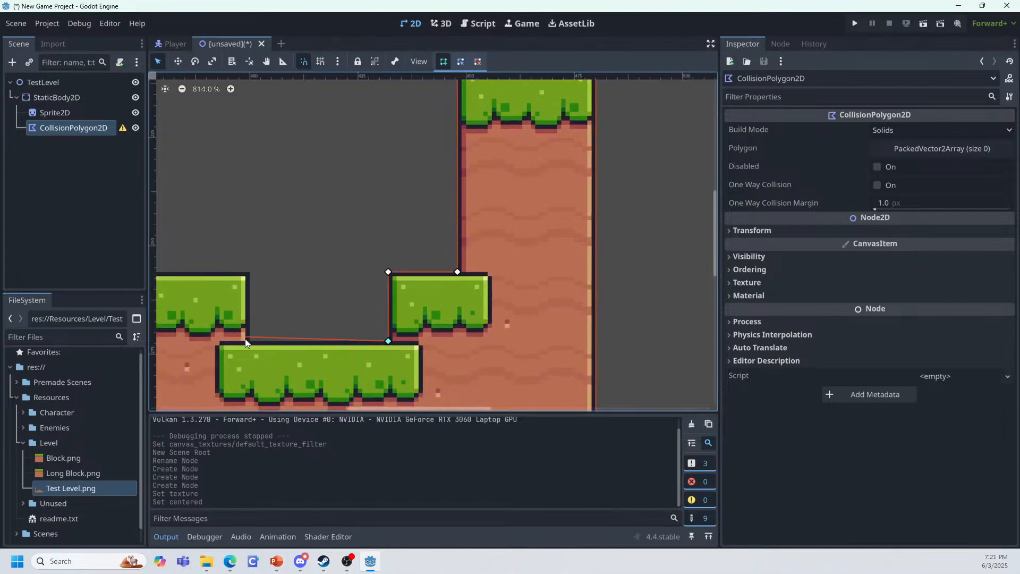
pyautogui.click(250, 272)
# Step: Trace the collision outline up the stepped ledges left of the pit to the right corner of the highest central platform
pyautogui.hscroll(-5, 251, 272)
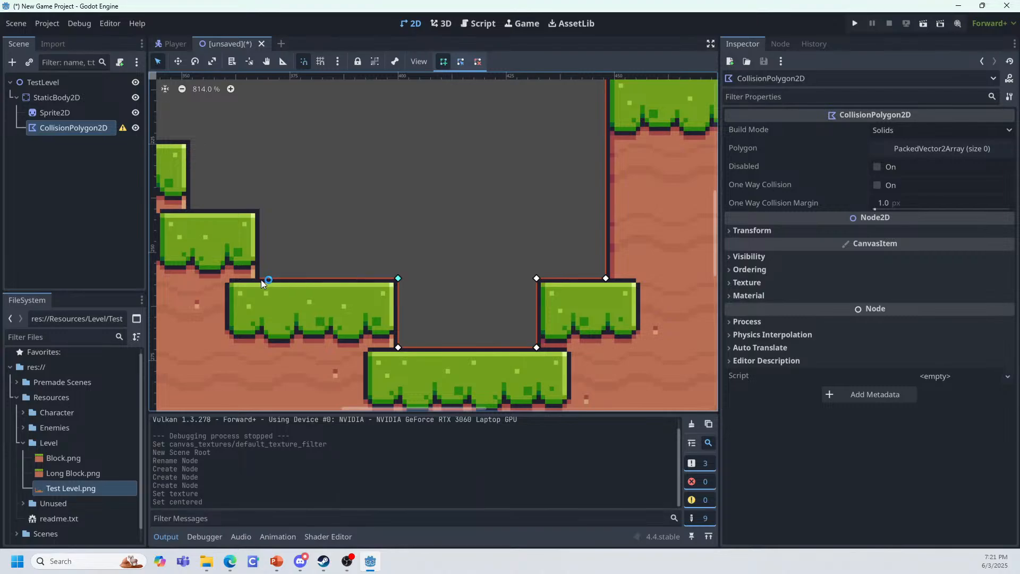
pyautogui.click(260, 279)
pyautogui.click(260, 209)
pyautogui.scroll(-3, 234, 295)
pyautogui.moveTo(226, 264); pyautogui.dragTo(270, 289, button='middle')
pyautogui.scroll(4, 243, 261)
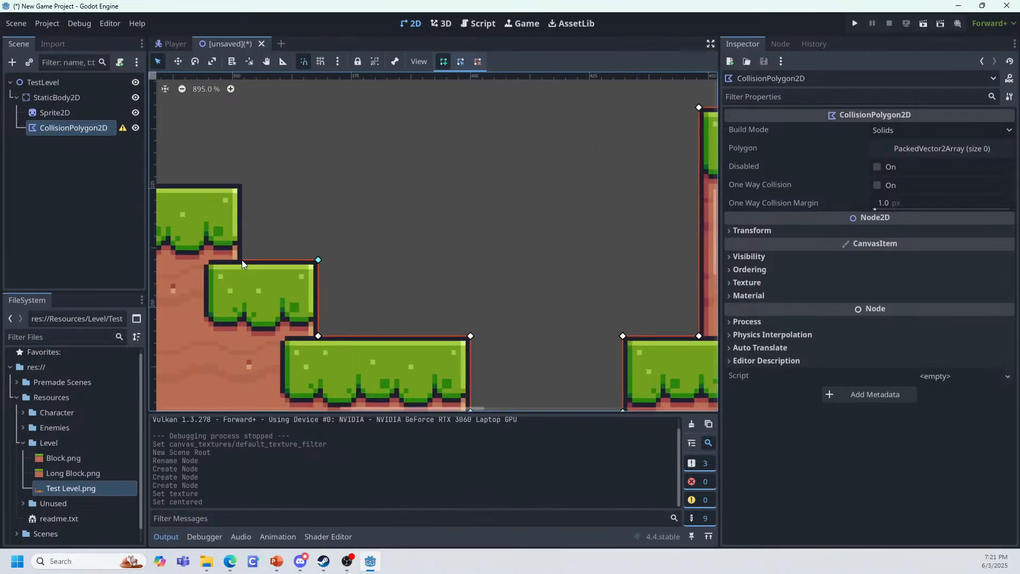
pyautogui.click(241, 260)
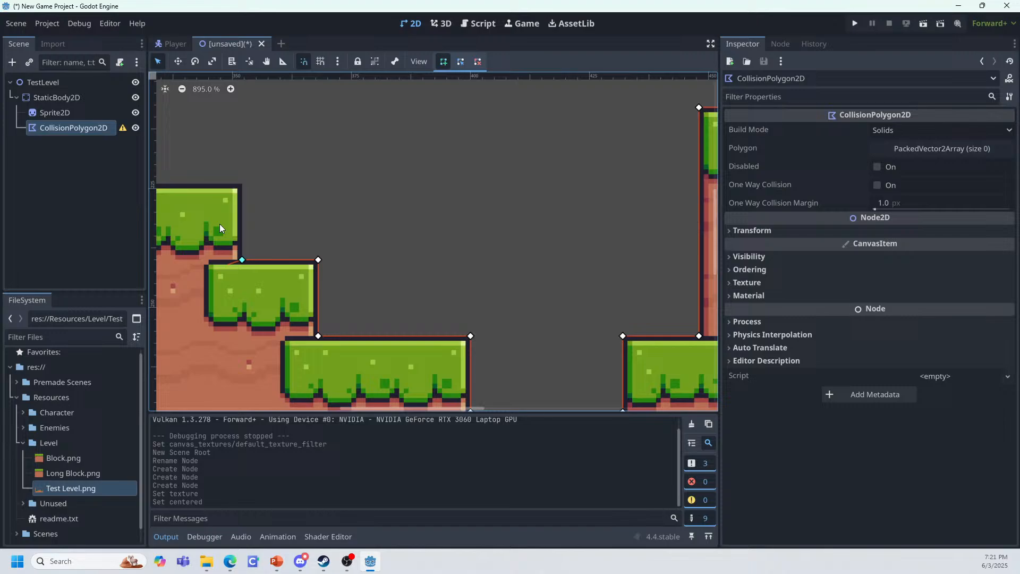
pyautogui.click(242, 185)
# Step: Trace the collision outline across the highest central platform, down its left side, and along the next lower platform to its left corner
pyautogui.scroll(-4, 241, 182)
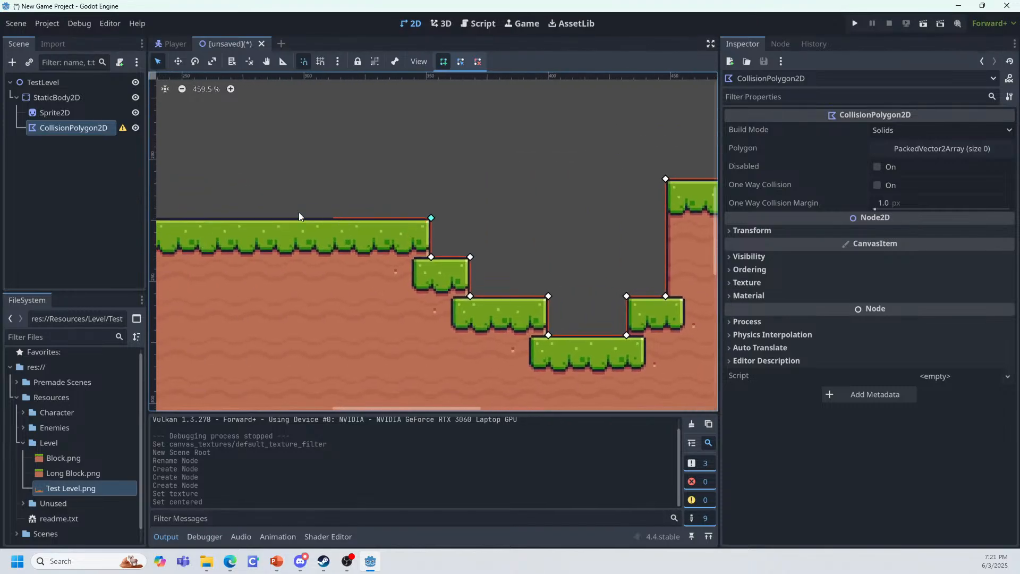
pyautogui.moveTo(298, 216); pyautogui.dragTo(460, 227, button='middle')
pyautogui.scroll(4, 283, 229)
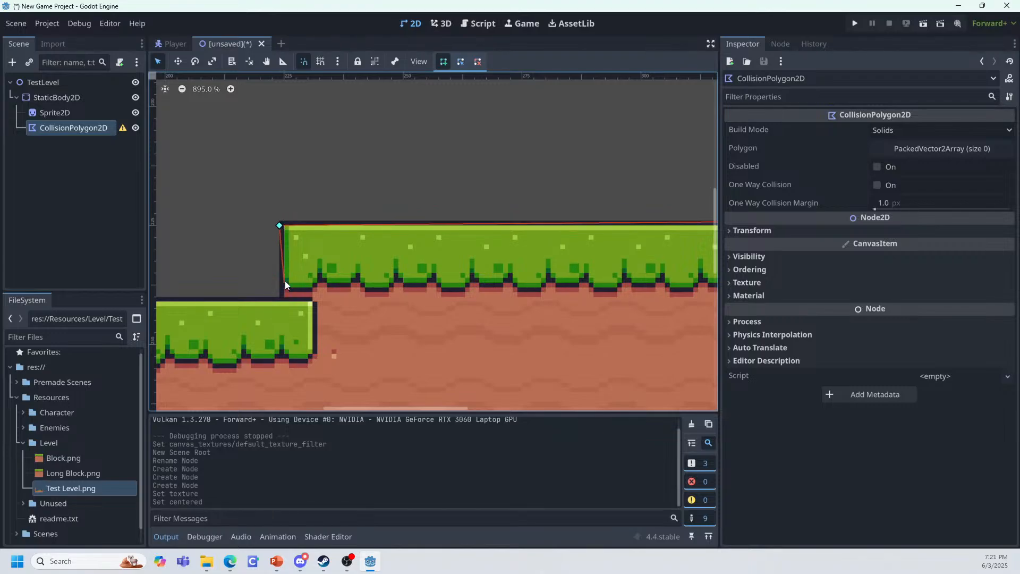
pyautogui.click(279, 296)
pyautogui.scroll(-7, 266, 282)
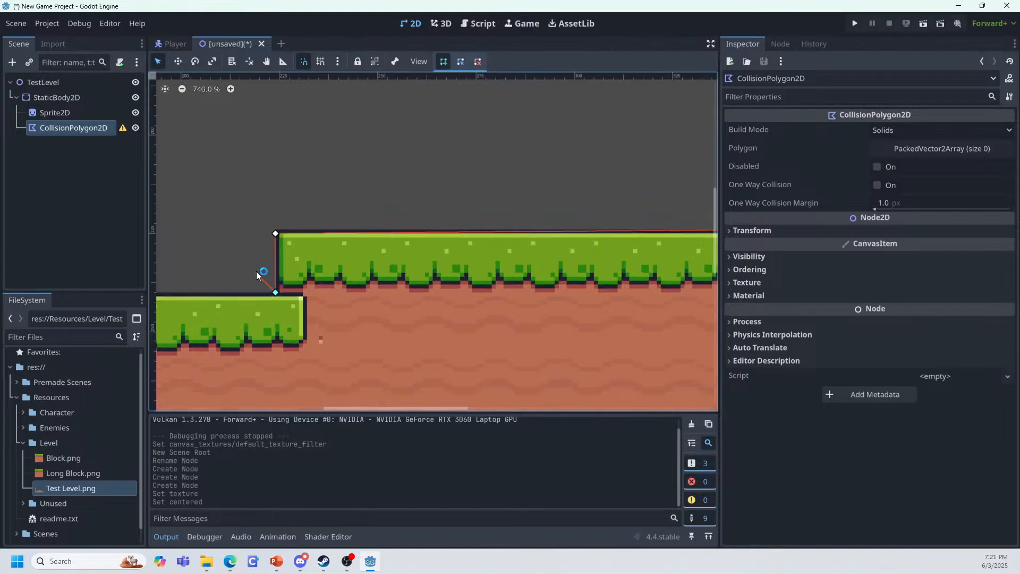
pyautogui.moveTo(238, 268); pyautogui.dragTo(363, 254, button='middle')
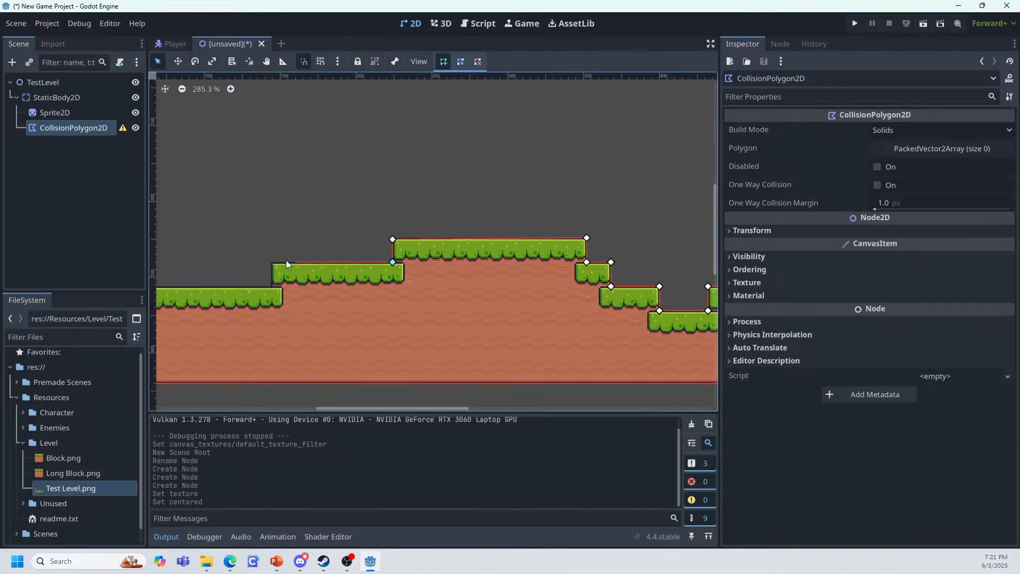
pyautogui.scroll(5, 282, 261)
pyautogui.click(272, 261)
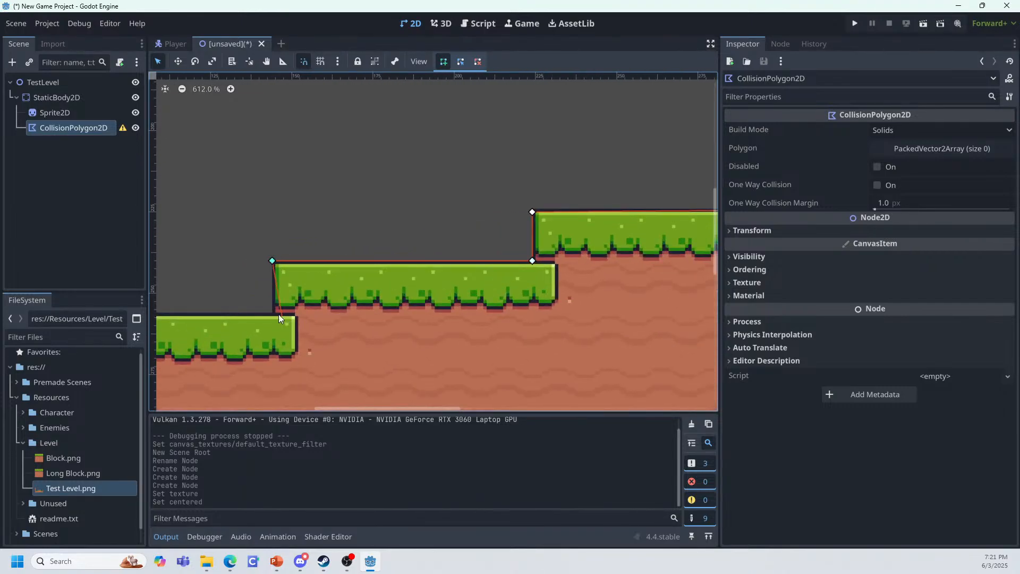
# Step: Continue the collision outline down to the lowest left platform and across it to the base of the tall left column
pyautogui.click(272, 312)
pyautogui.scroll(-6, 261, 295)
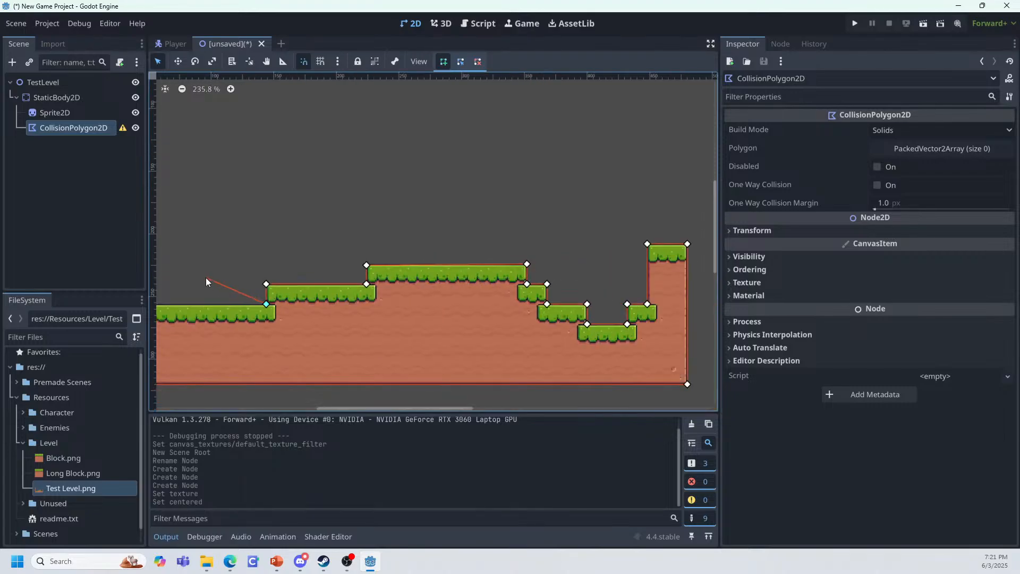
pyautogui.scroll(3, 319, 274)
pyautogui.scroll(2, 310, 282)
pyautogui.click(310, 288)
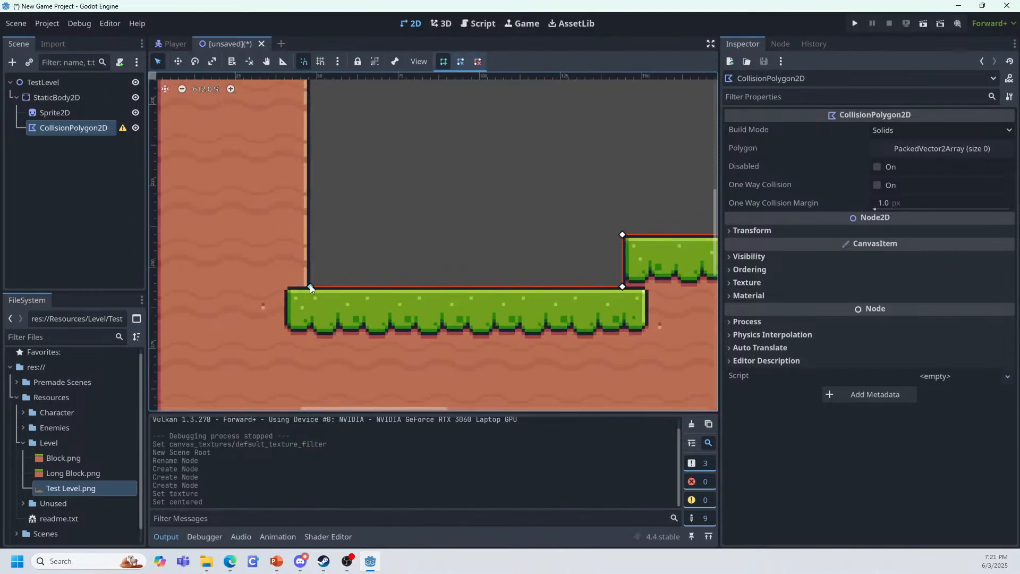
# Step: Place a point at the left column's top-right corner and close the collision polygon at its starting point in the top-left corner
pyautogui.scroll(-5, 312, 270)
pyautogui.moveTo(325, 233); pyautogui.dragTo(319, 296, button='middle')
pyautogui.scroll(6, 290, 261)
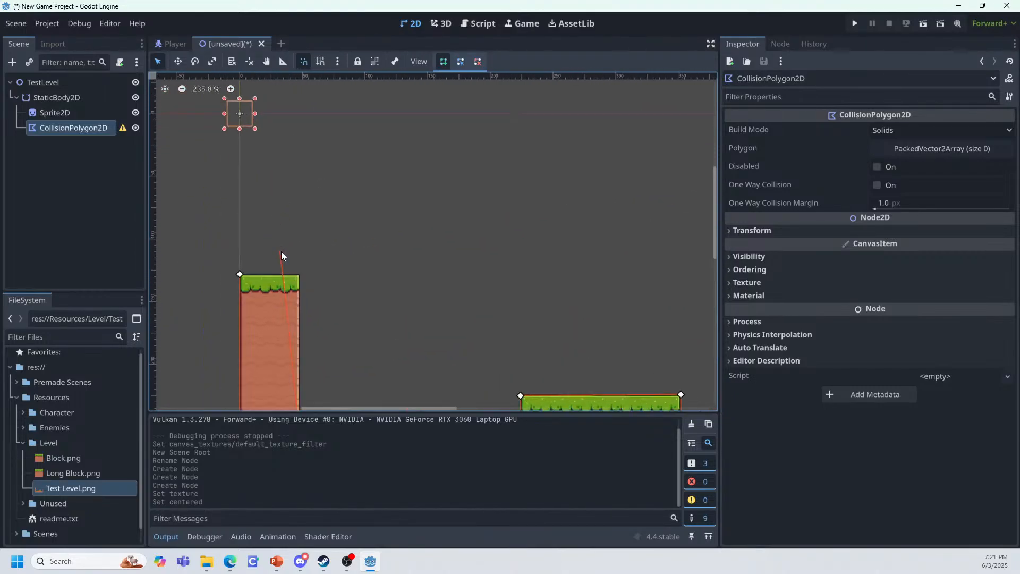
pyautogui.click(311, 285)
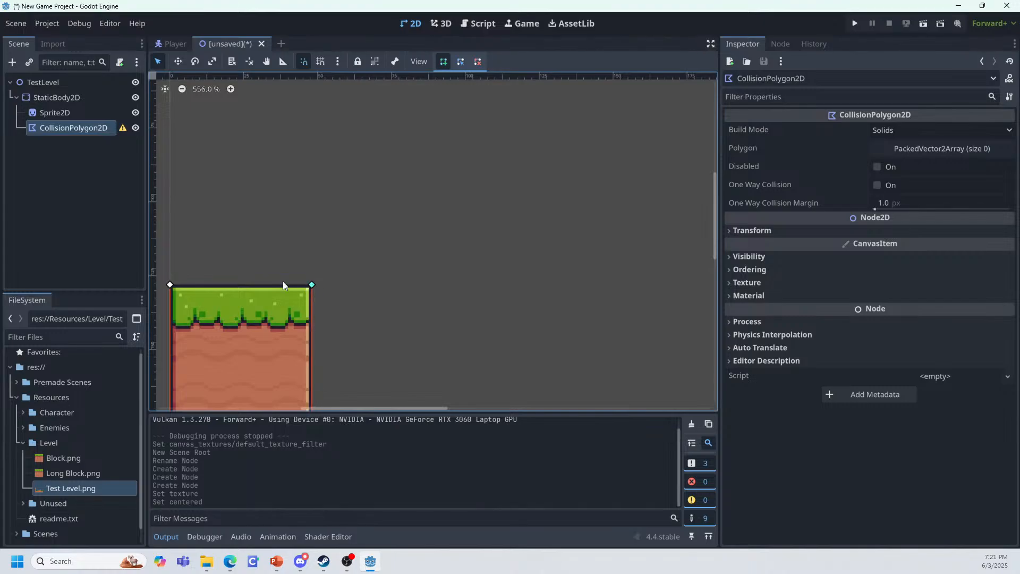
pyautogui.click(170, 285)
pyautogui.scroll(-8, 346, 271)
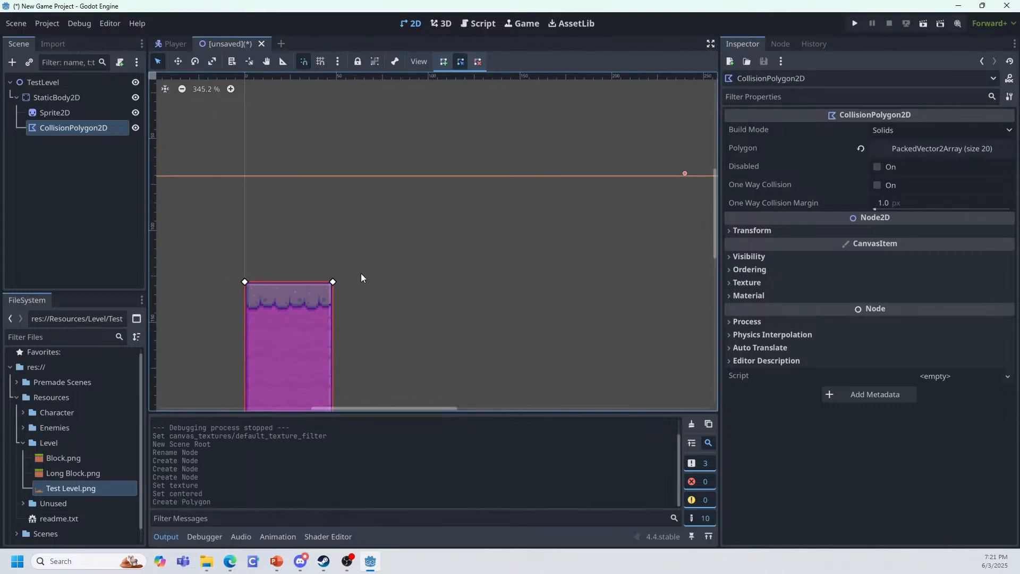
# Step: Move the collision point at the highest central platform's left corner up to align with the platform's top edge
pyautogui.moveTo(422, 288); pyautogui.dragTo(337, 266, button='middle')
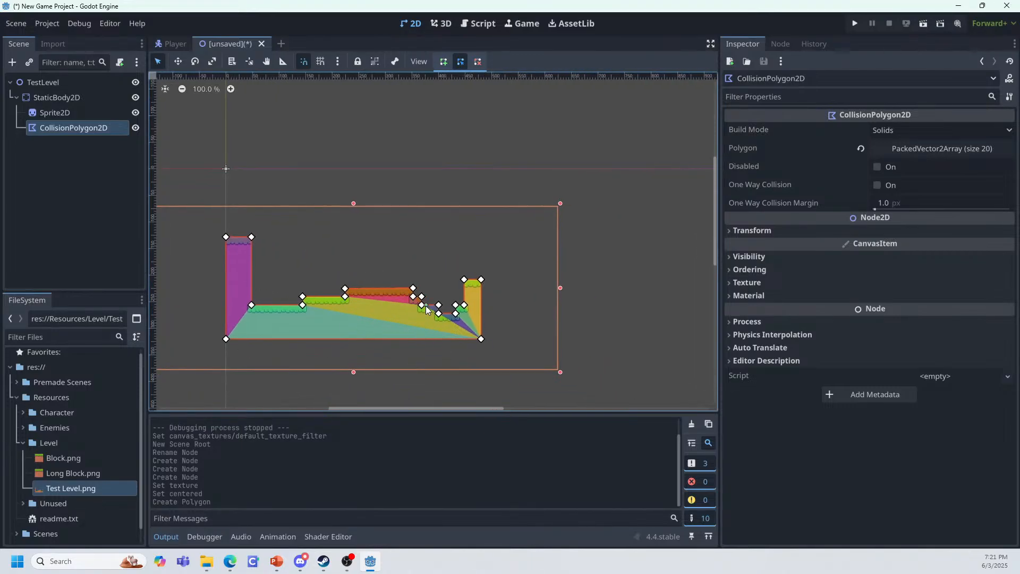
pyautogui.scroll(10, 426, 310)
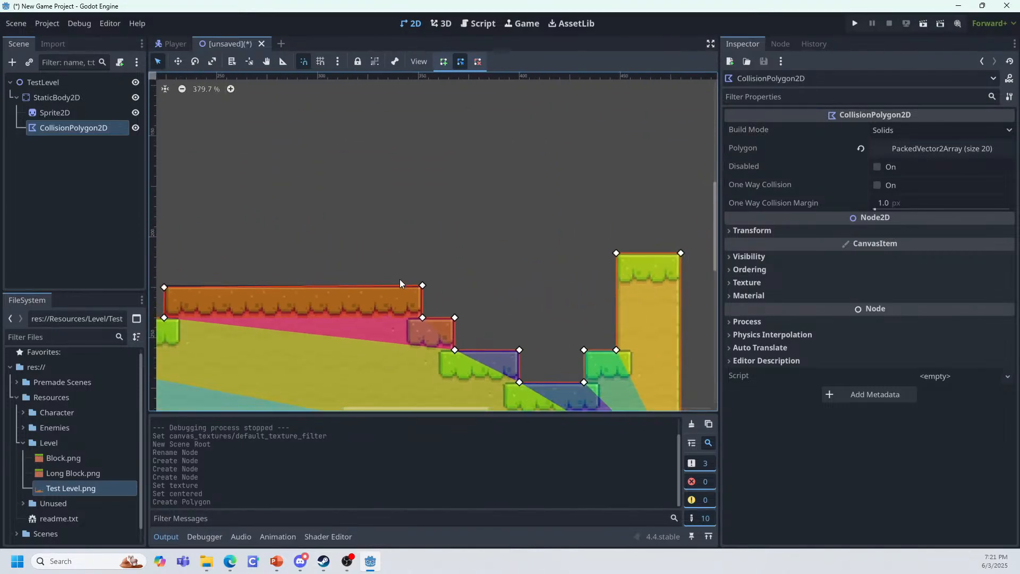
pyautogui.scroll(-2, 225, 267)
pyautogui.scroll(10, 182, 282)
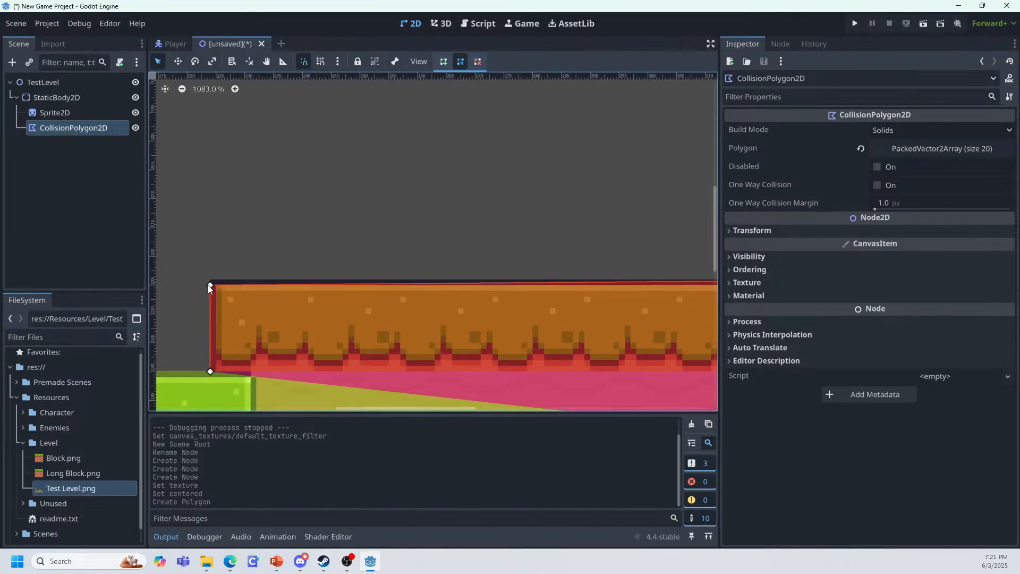
pyautogui.moveTo(209, 284); pyautogui.dragTo(211, 279)
pyautogui.scroll(-10, 269, 306)
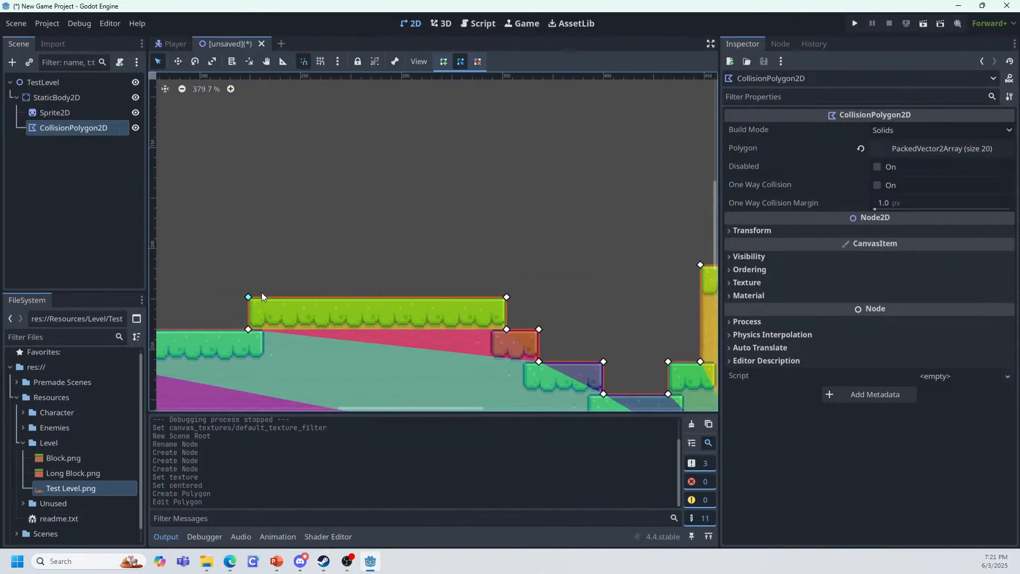
pyautogui.scroll(-10, 262, 292)
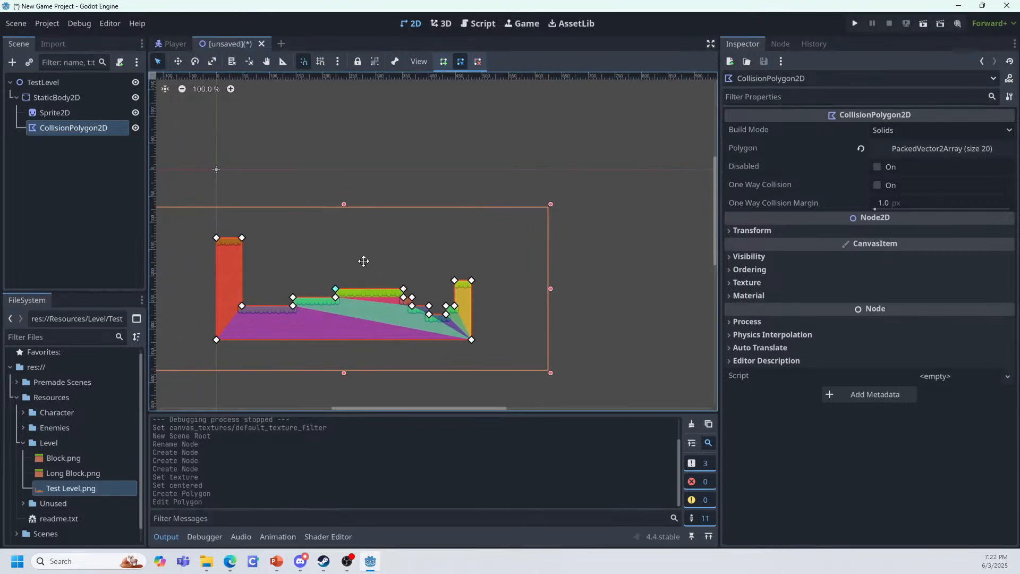
# Step: Deselect the collision polygon and save the level scene as test_level.tscn in the Scenes folder
pyautogui.click(593, 301)
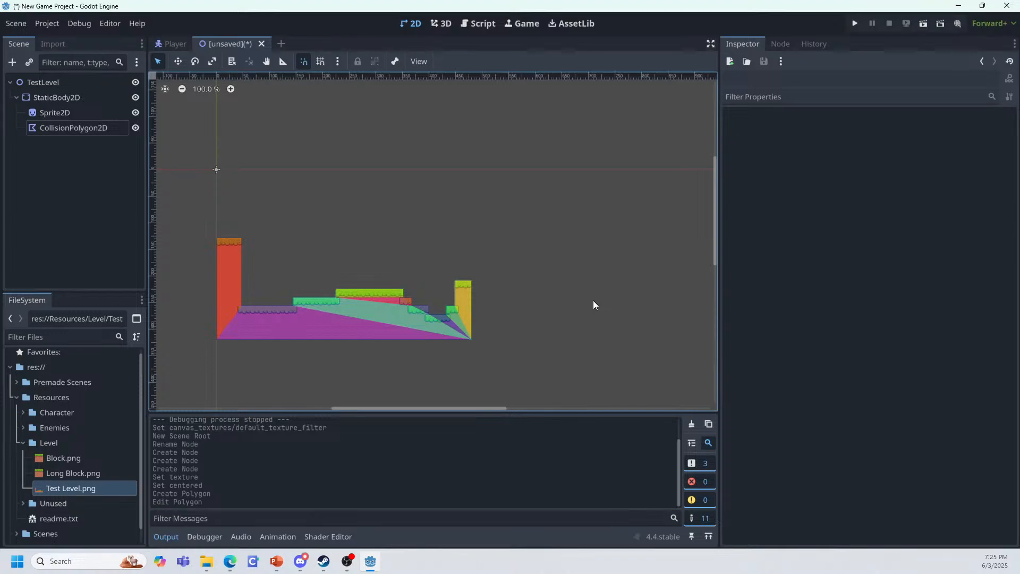
pyautogui.hotkey('ctrl', 's')
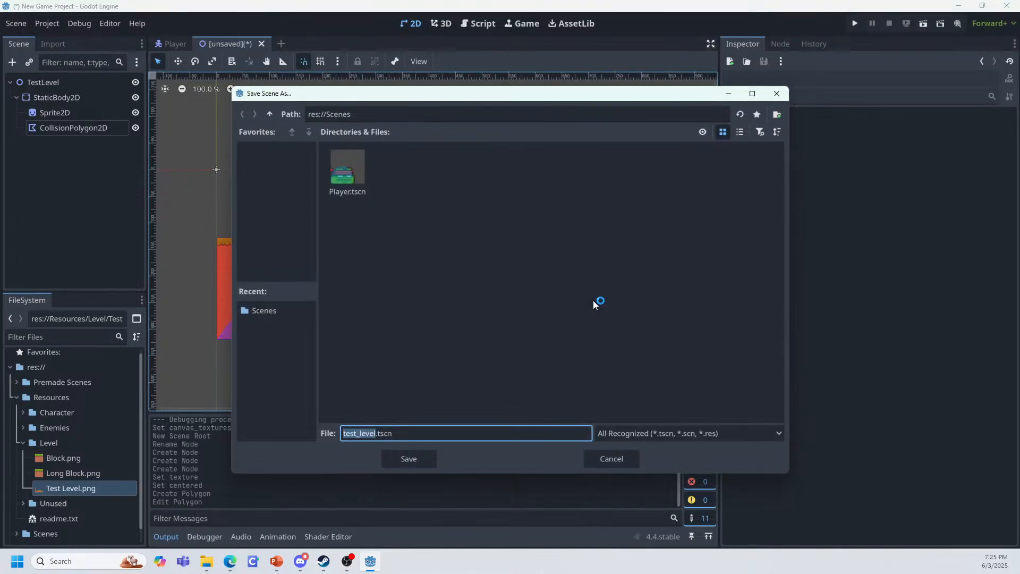
pyautogui.press('Return')
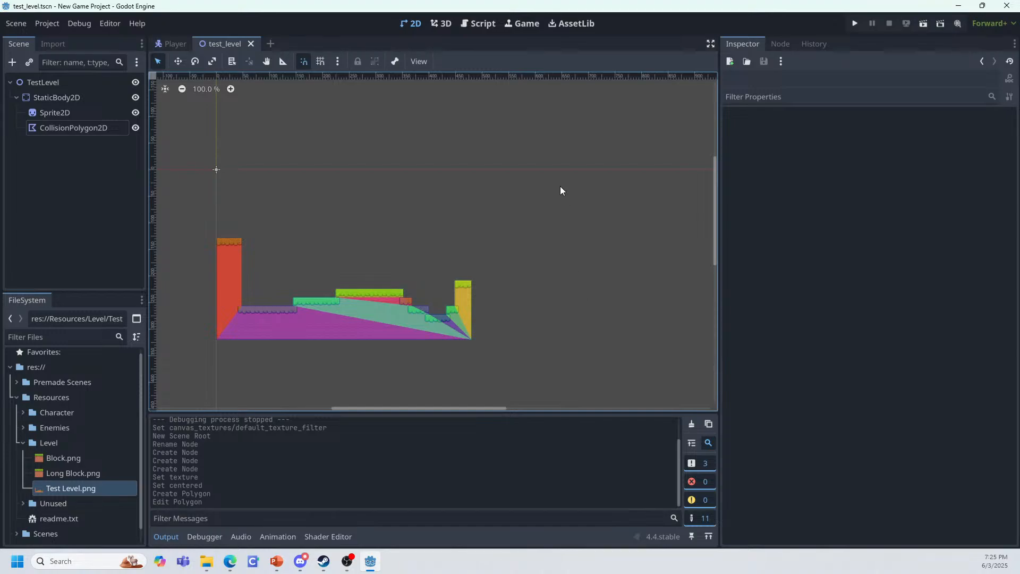
# Step: Run the project with the current test level set as its main scene, and close the game window
pyautogui.click(856, 24)
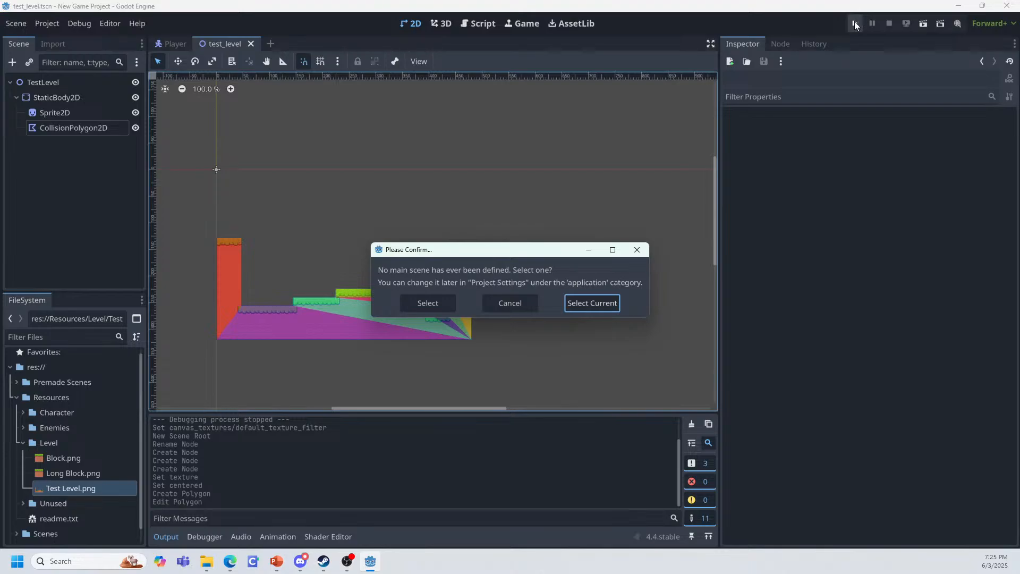
pyautogui.click(613, 302)
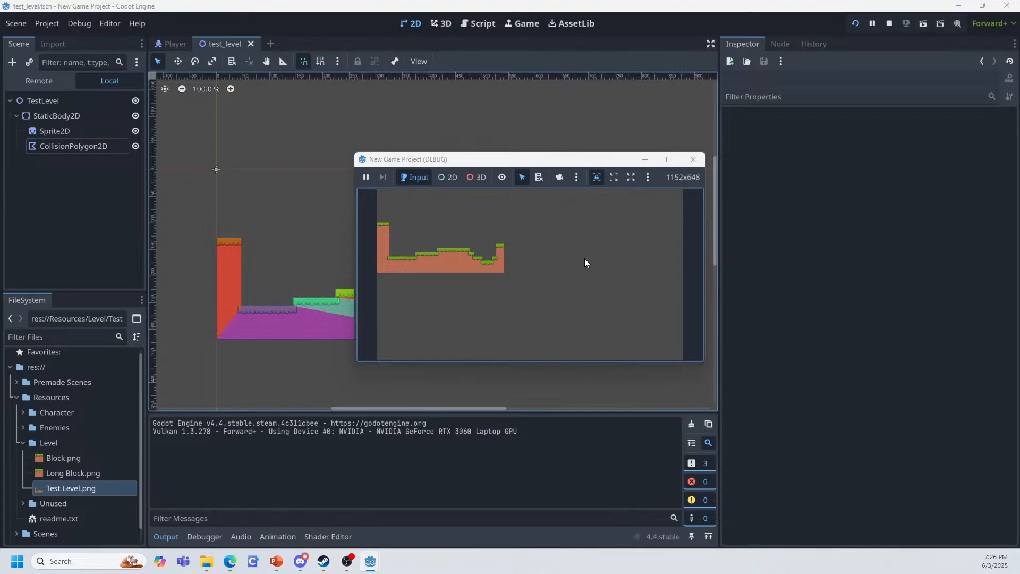
pyautogui.click(692, 160)
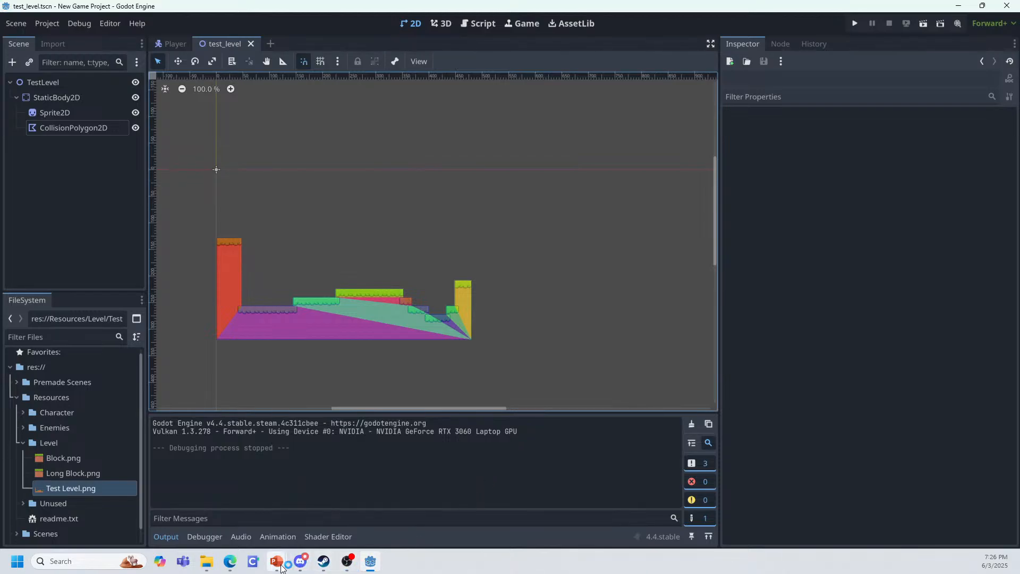
pyautogui.moveTo(282, 566)
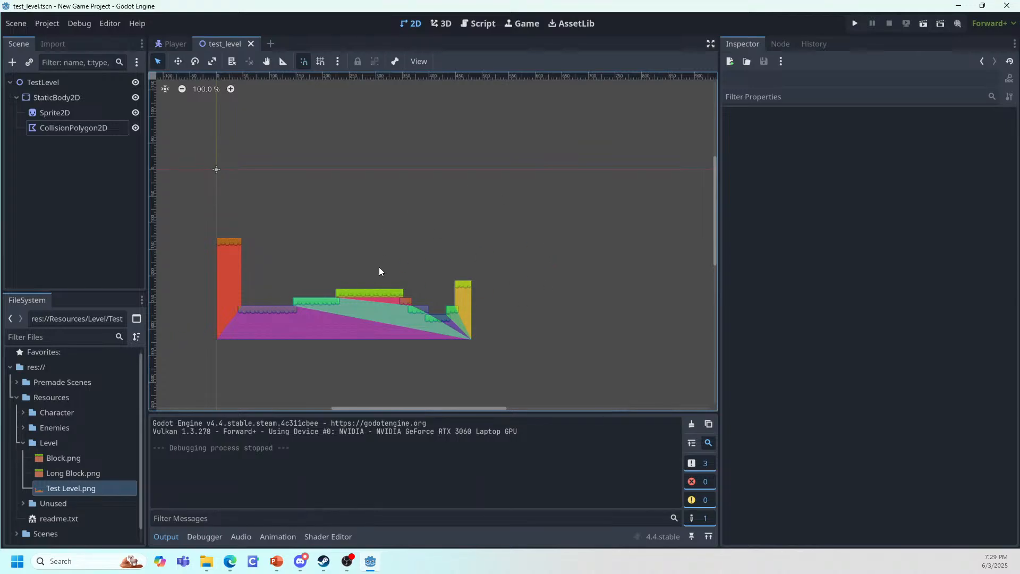
# Step: Create a new scene with a CharacterBody2D root node and rename the root Enemy
pyautogui.click(271, 43)
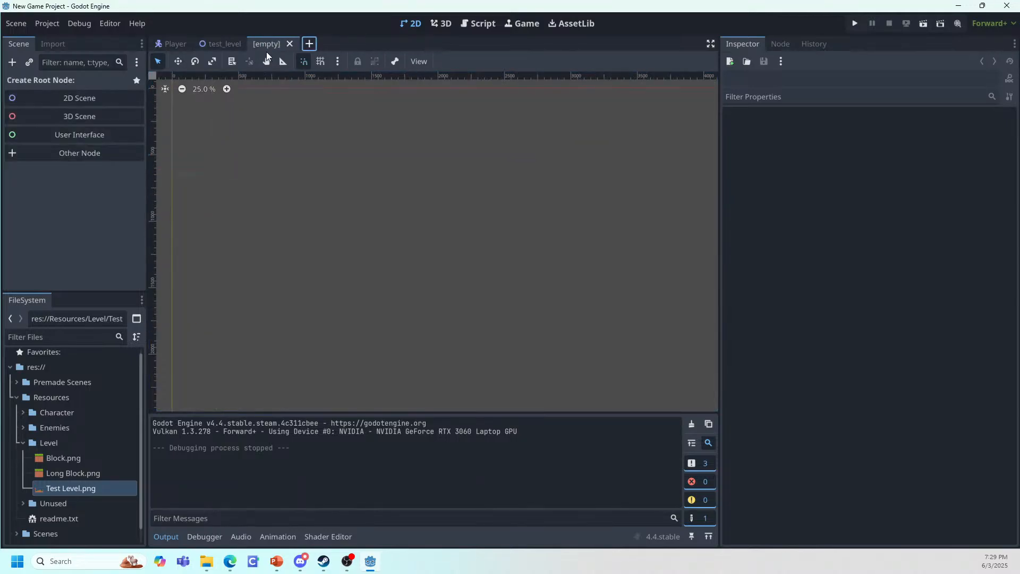
pyautogui.click(77, 154)
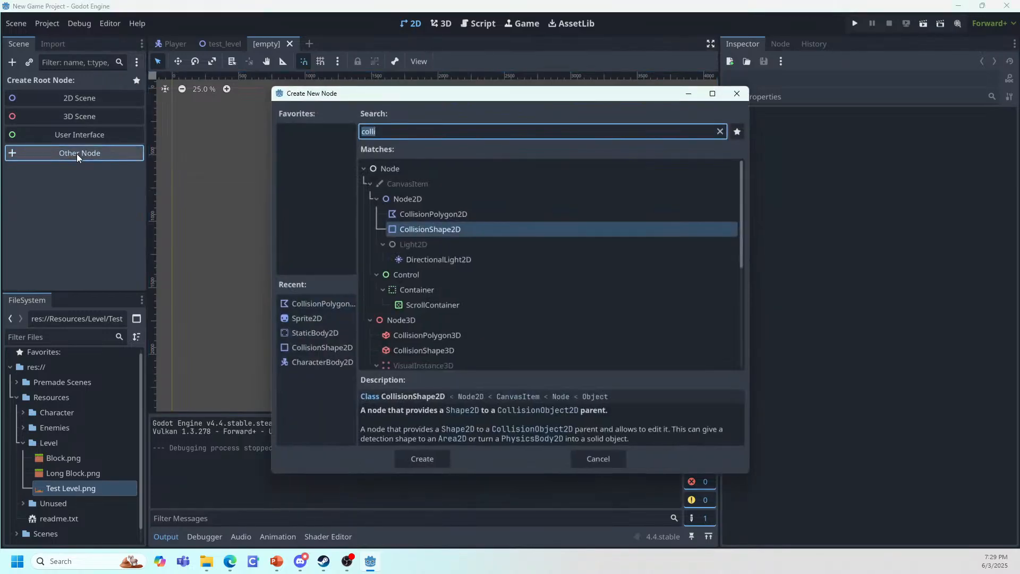
pyautogui.write('chara')
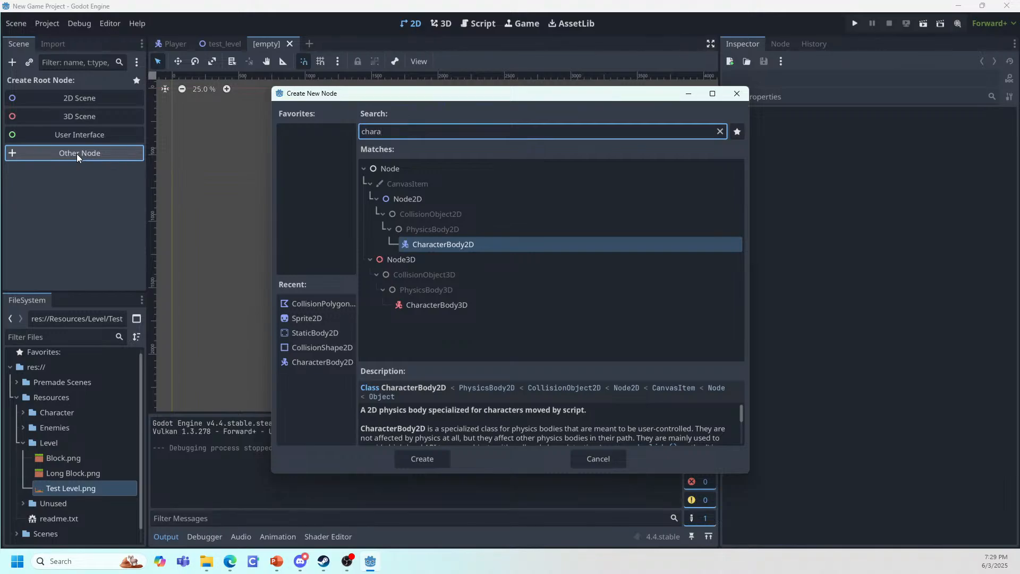
pyautogui.press('Return')
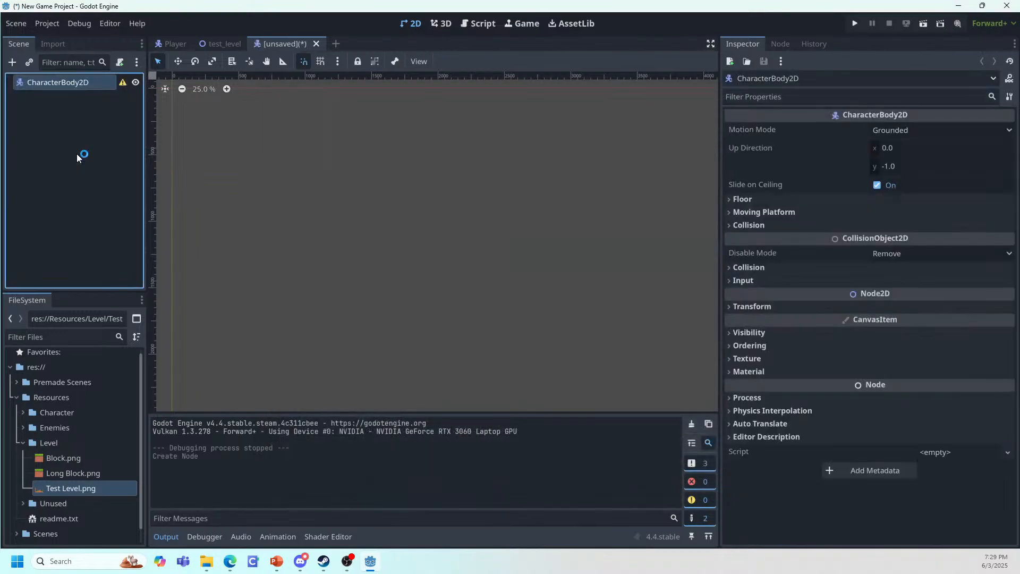
pyautogui.press('F2')
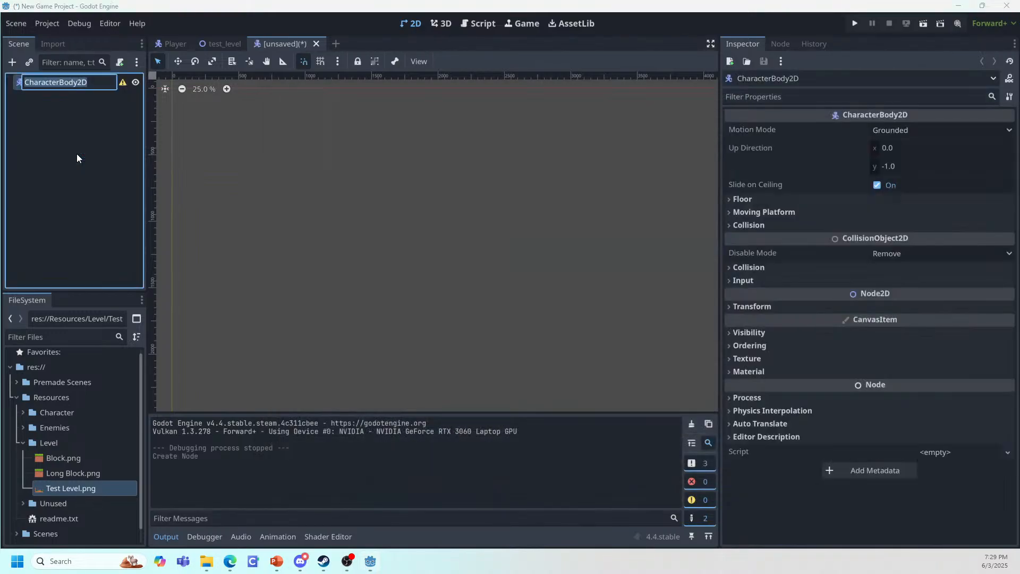
pyautogui.write('Enemy')
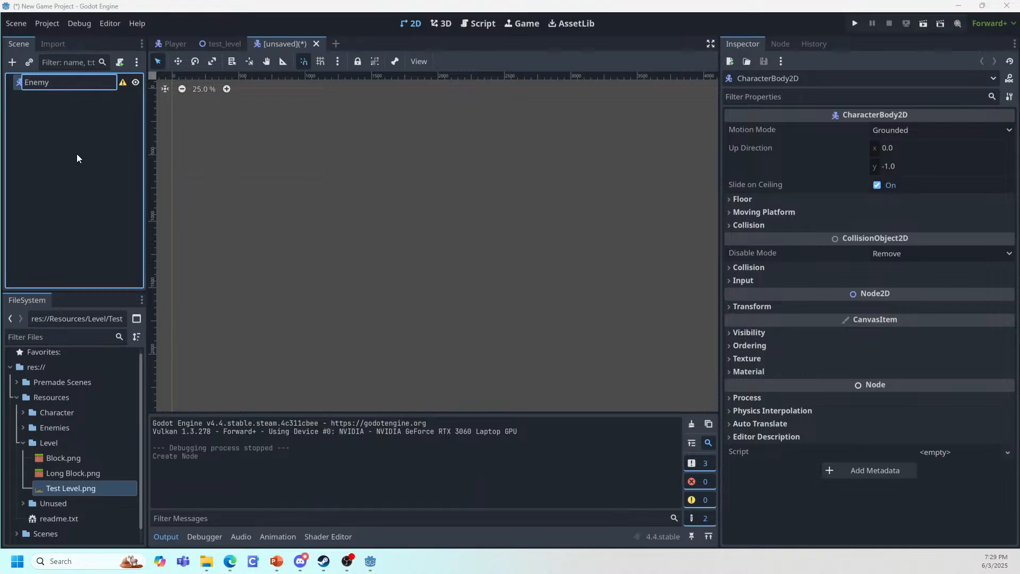
pyautogui.press('Return')
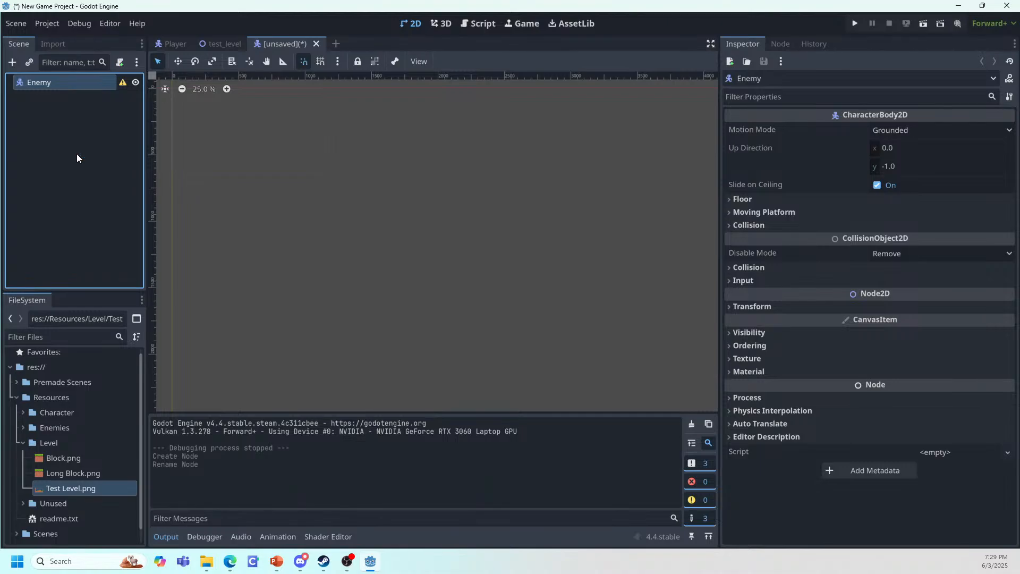
# Step: Add a Sprite2D child node to the Enemy root
pyautogui.click(12, 62)
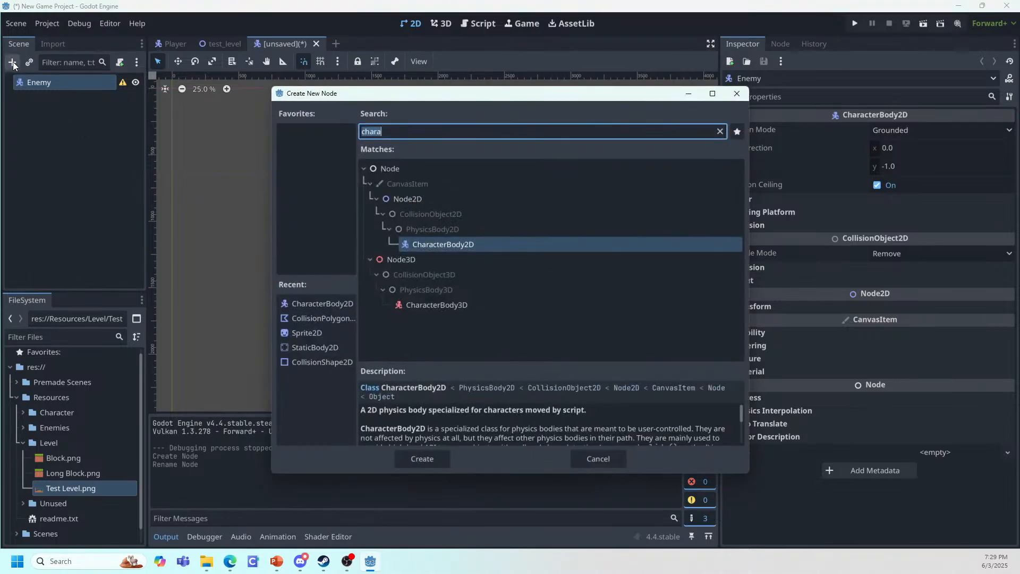
pyautogui.write('spri')
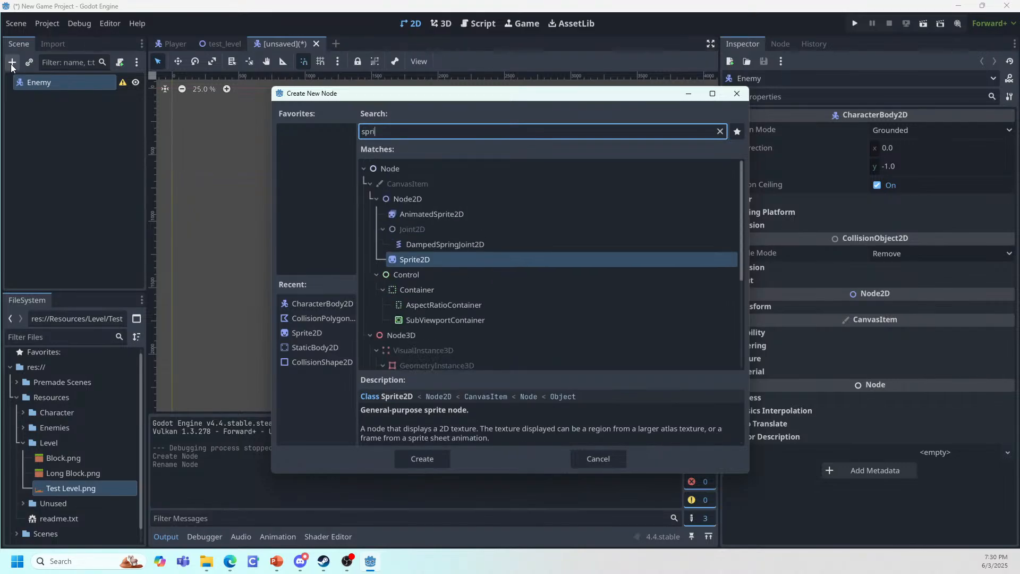
pyautogui.press('Return')
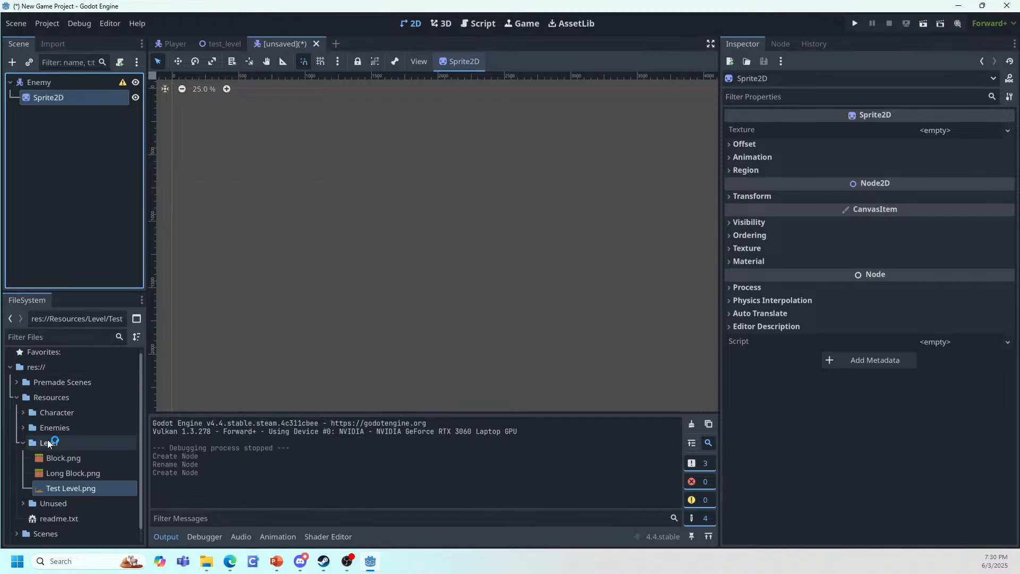
# Step: Assign Rock.png from the Enemies resource folder as the Sprite2D's texture and collapse the folder
pyautogui.click(27, 429)
pyautogui.click(21, 426)
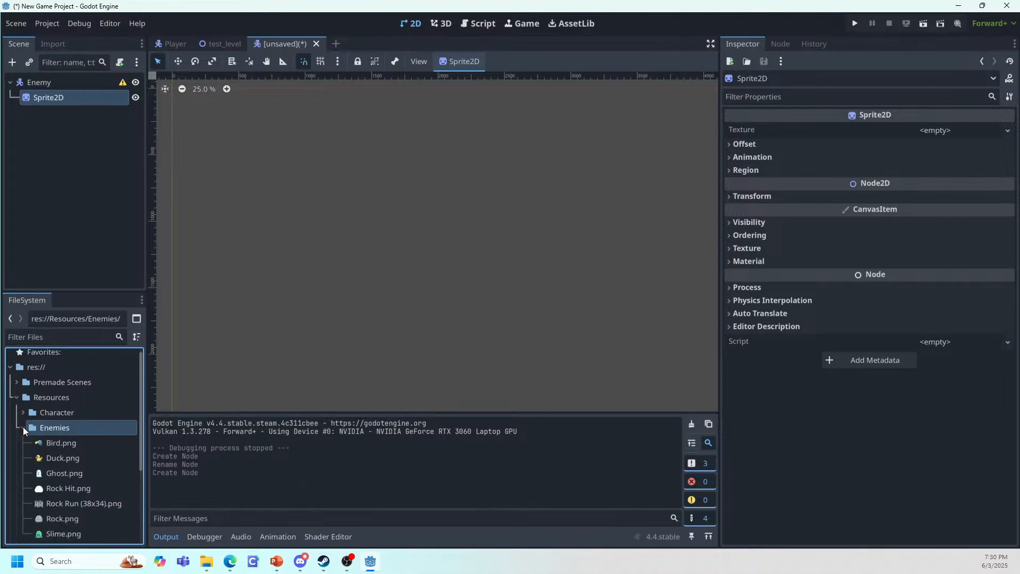
pyautogui.scroll(-3, 48, 466)
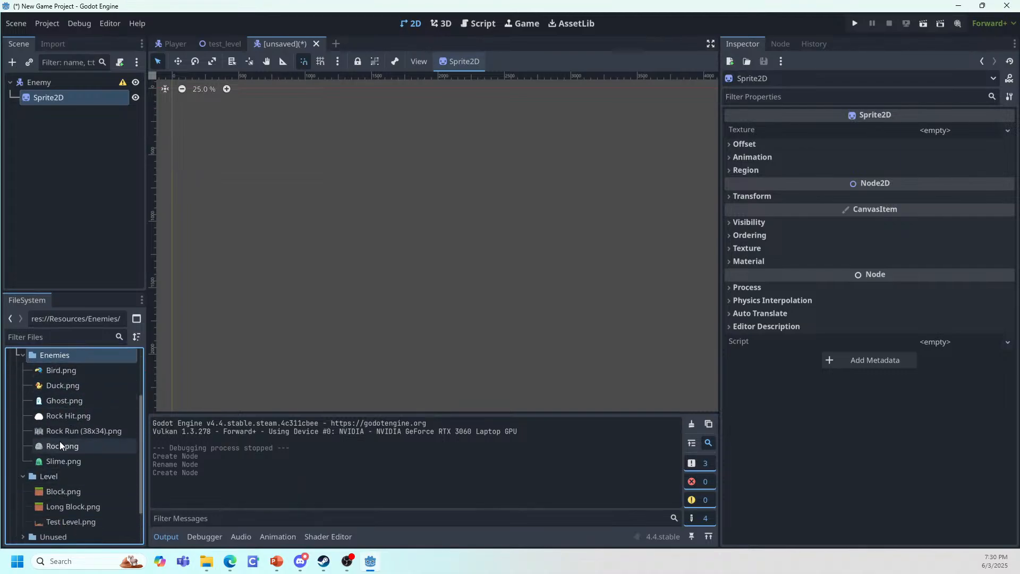
pyautogui.moveTo(76, 447); pyautogui.dragTo(917, 132)
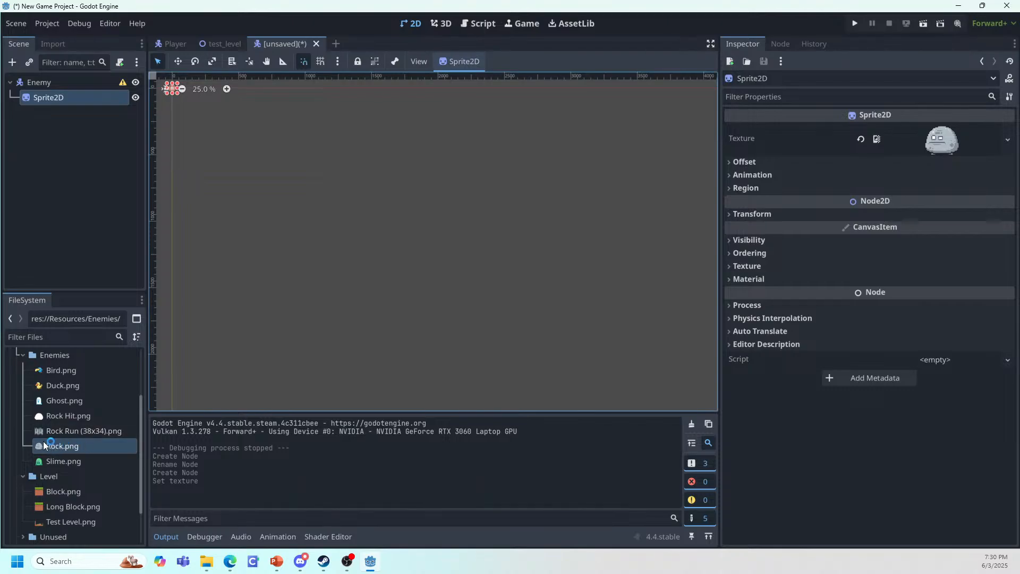
pyautogui.scroll(3, 47, 449)
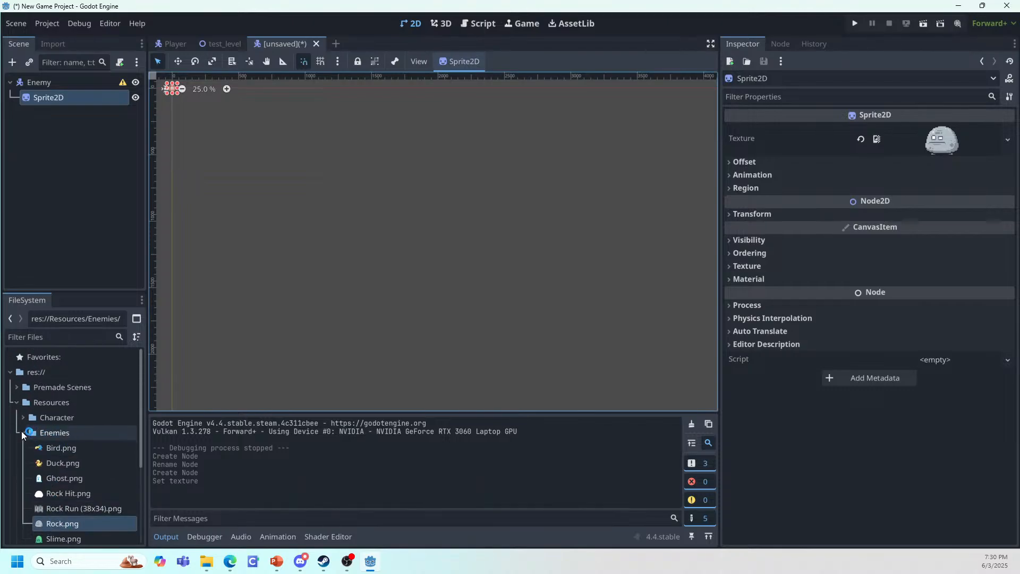
pyautogui.click(21, 432)
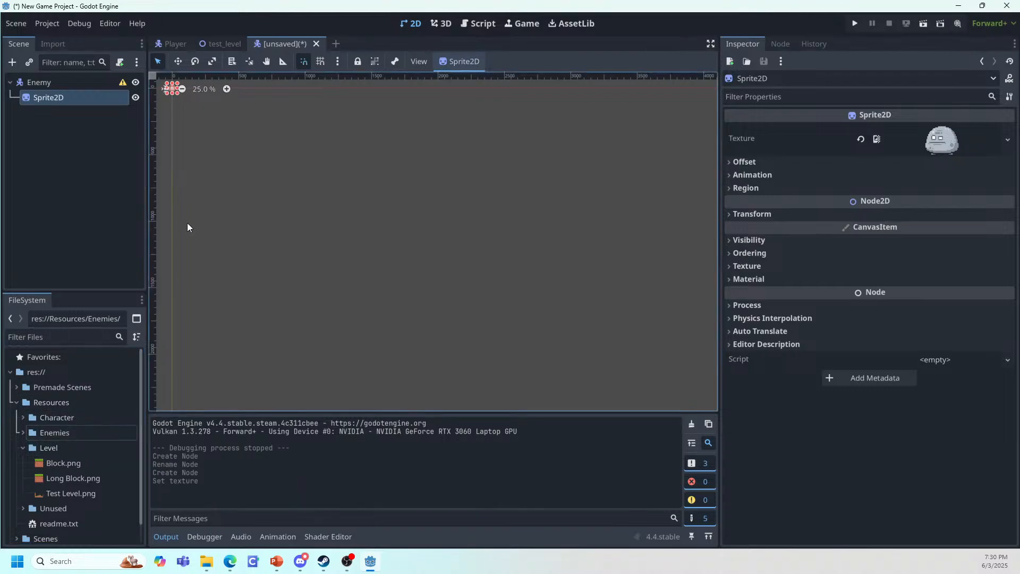
pyautogui.moveTo(234, 179); pyautogui.dragTo(298, 236, button='middle')
pyautogui.scroll(1, 263, 143)
pyautogui.scroll(20, 262, 142)
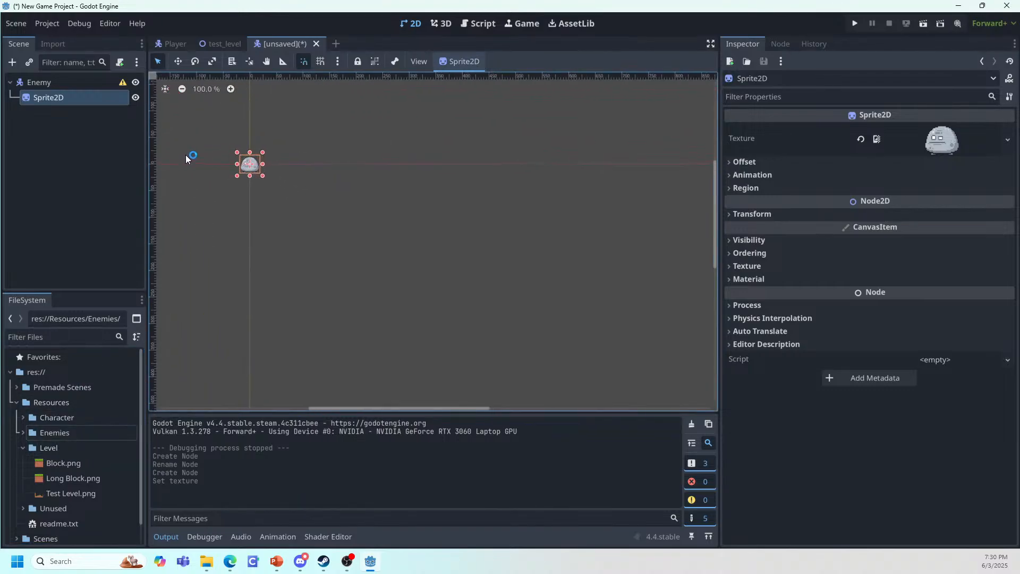
pyautogui.scroll(16, 243, 162)
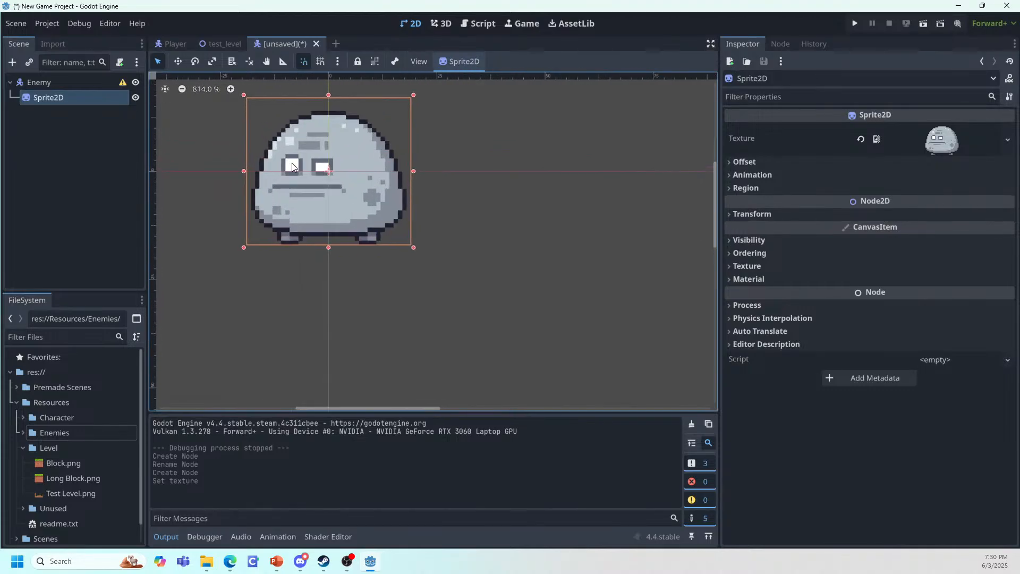
pyautogui.moveTo(468, 228); pyautogui.dragTo(548, 313, button='middle')
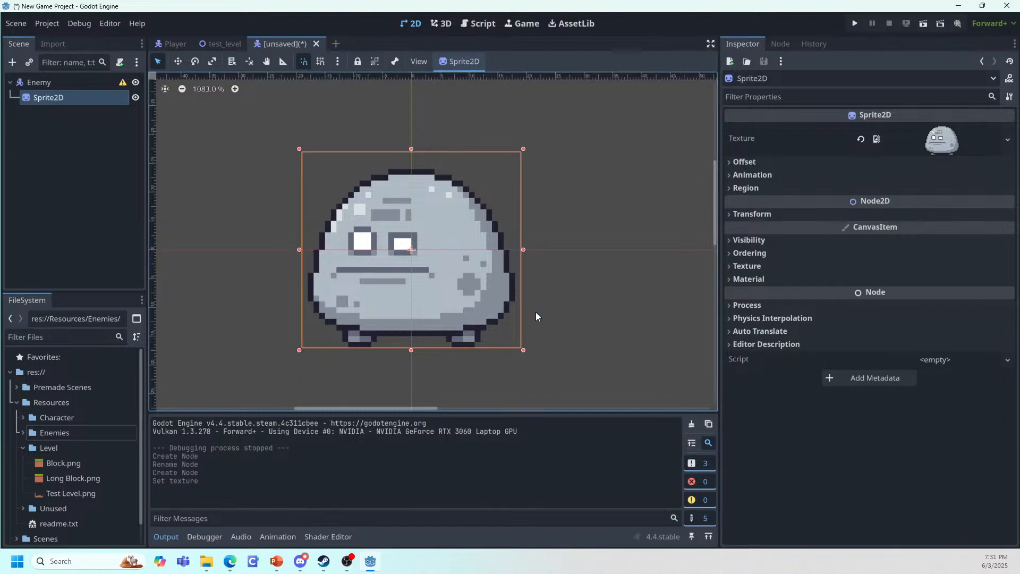
# Step: Add a CollisionShape2D child node to the Enemy root
pyautogui.click(56, 77)
pyautogui.click(12, 62)
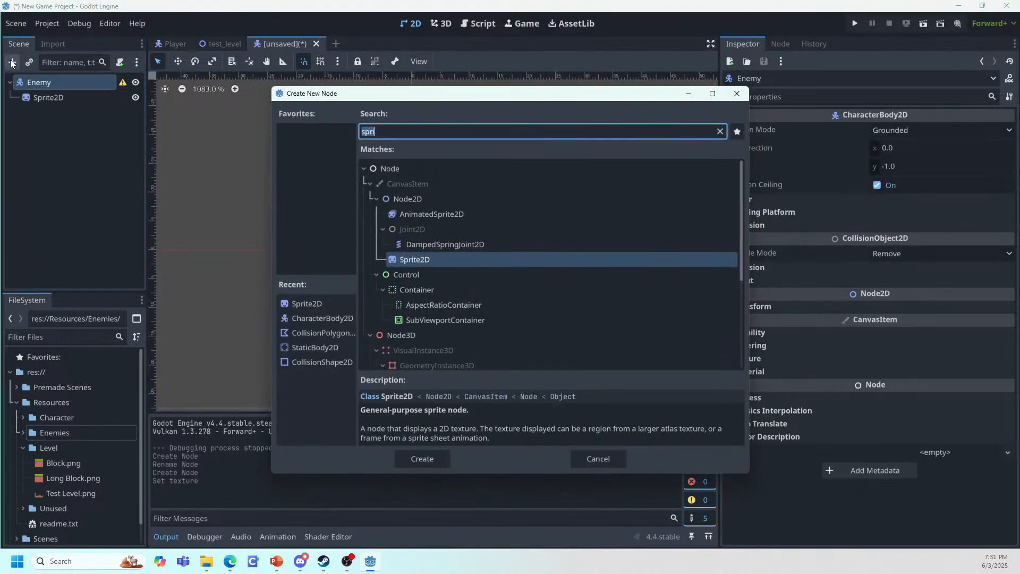
pyautogui.write('colli')
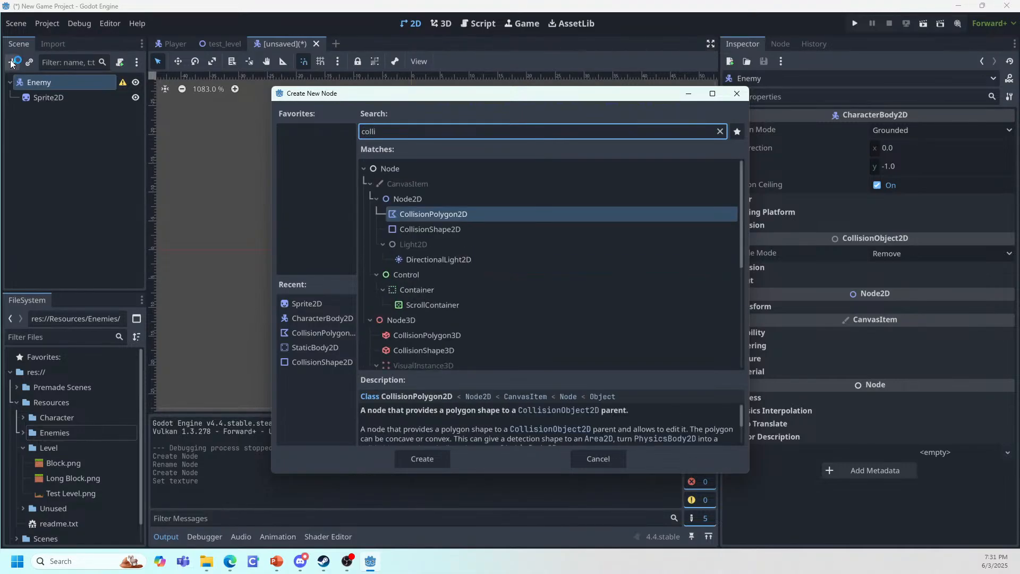
pyautogui.doubleClick(414, 229)
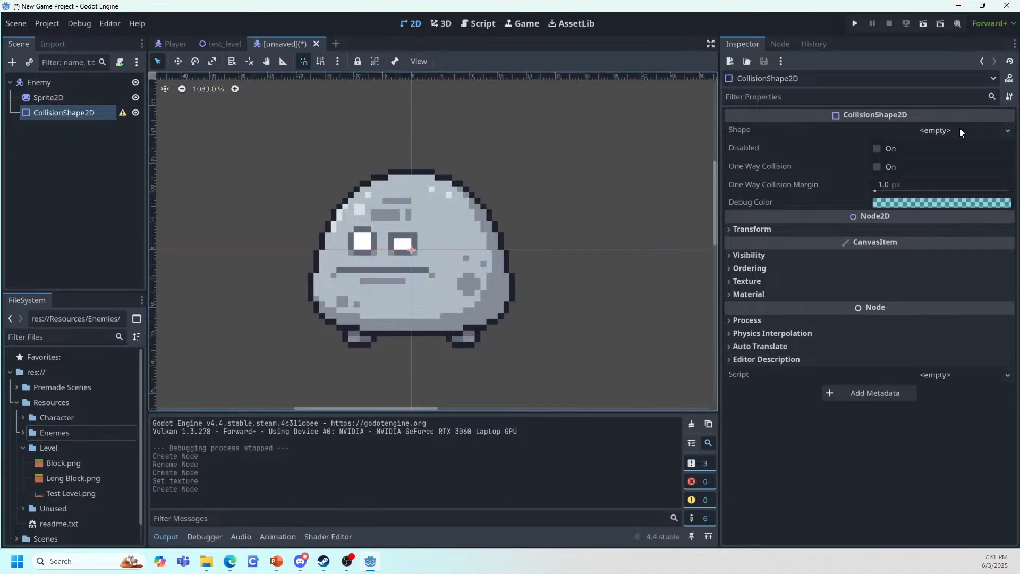
# Step: Give the CollisionShape2D a CircleShape2D, enlarge the circle to cover most of the rock's body, and move the node to (0, 1)
pyautogui.click(954, 130)
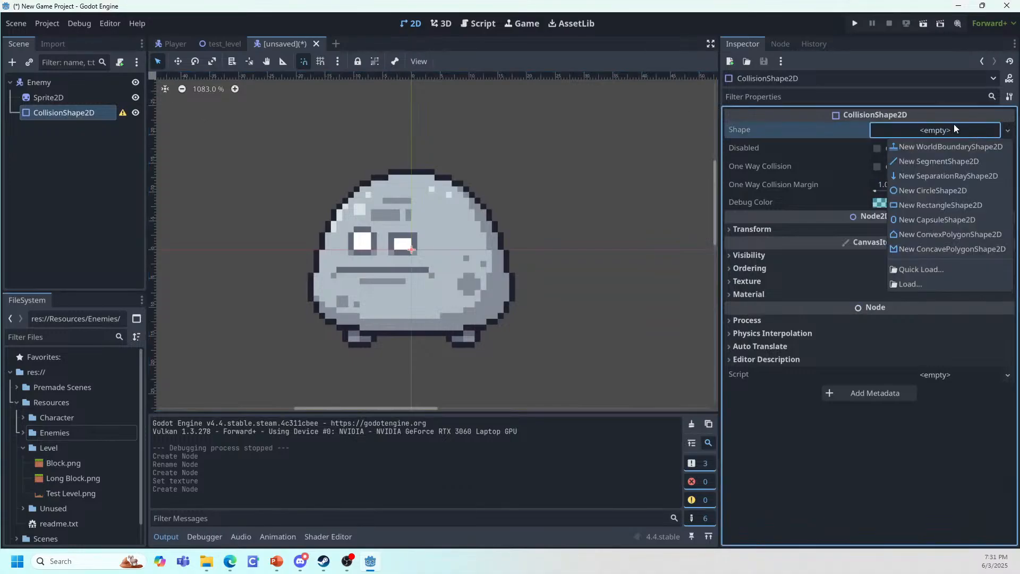
pyautogui.click(946, 189)
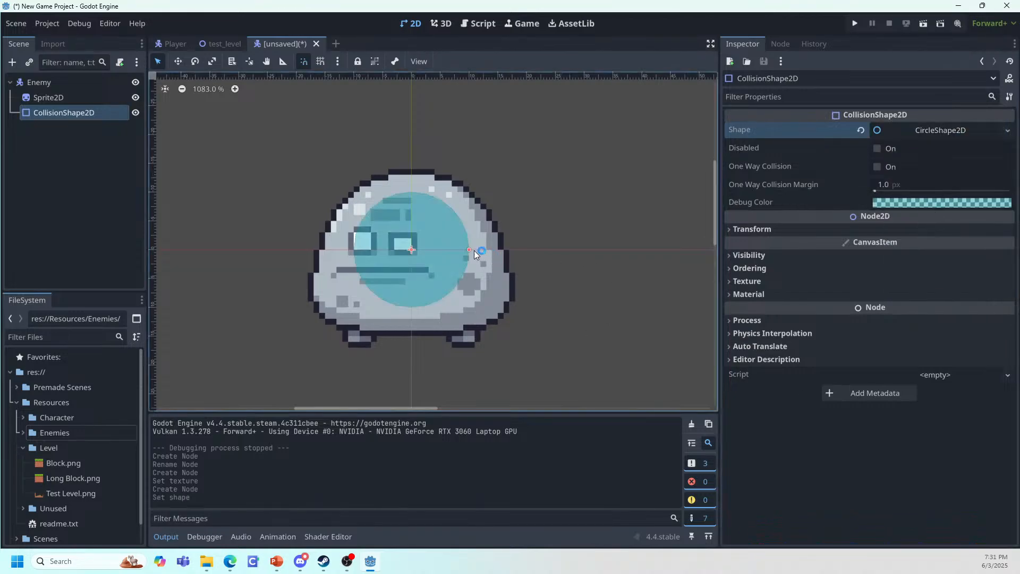
pyautogui.moveTo(468, 247)
pyautogui.mouseDown()
pyautogui.moveTo(499, 246)
pyautogui.moveTo(484, 252)
pyautogui.mouseUp()
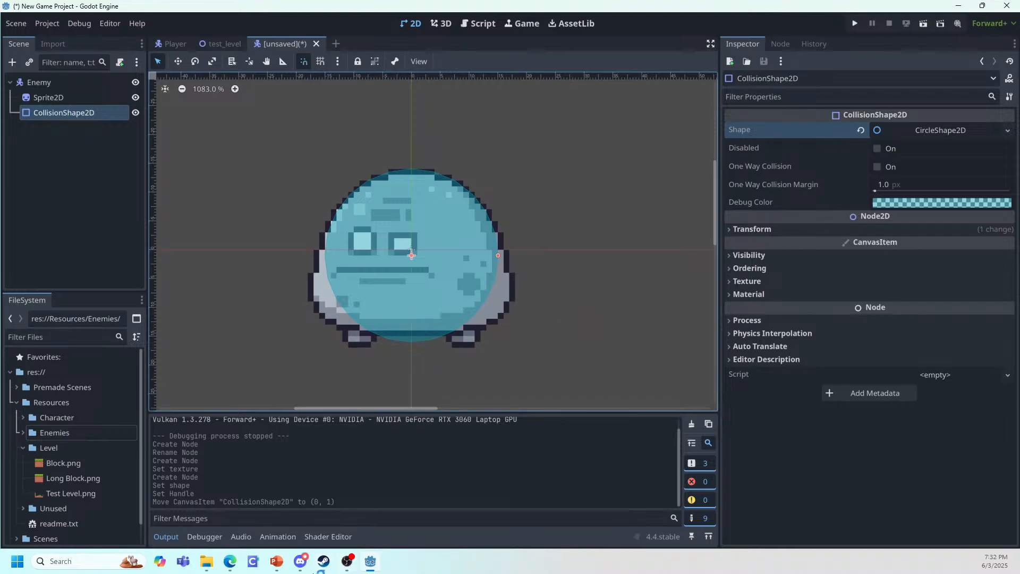
pyautogui.moveTo(277, 561)
pyautogui.click(292, 540)
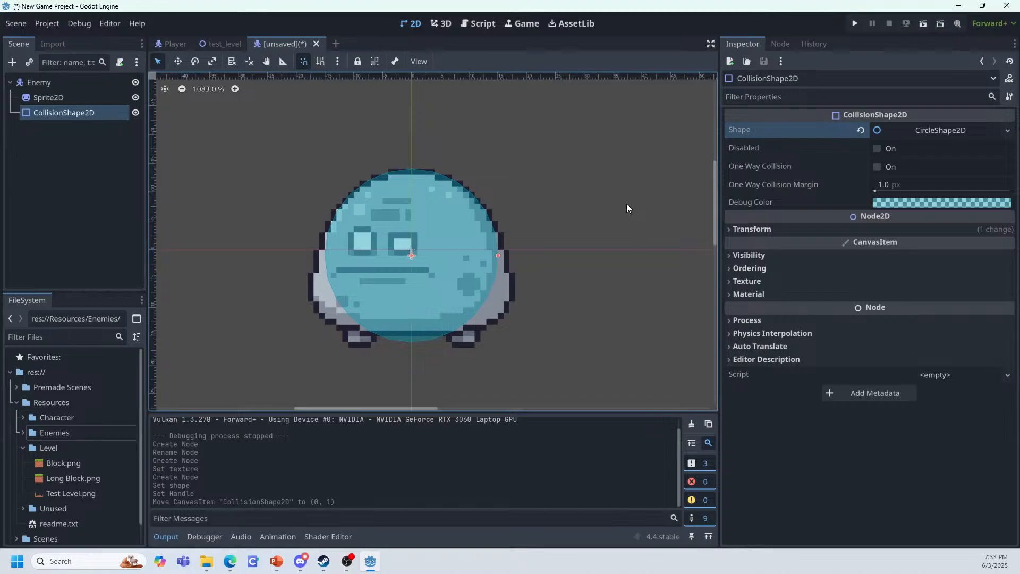
# Step: Save the scene as enemy.tscn in the Scenes folder
pyautogui.hotkey('ctrl', 's')
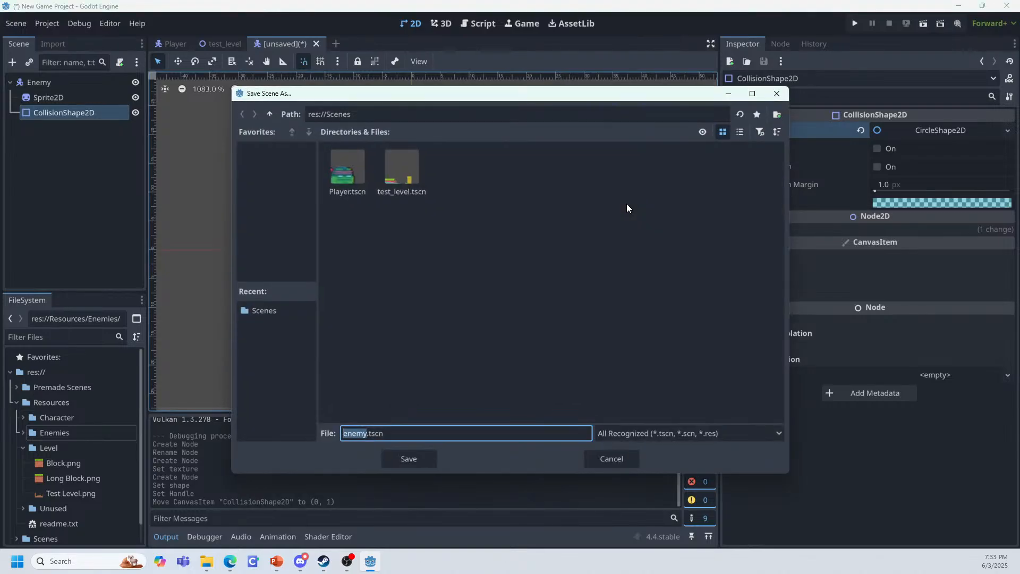
pyautogui.press('Return')
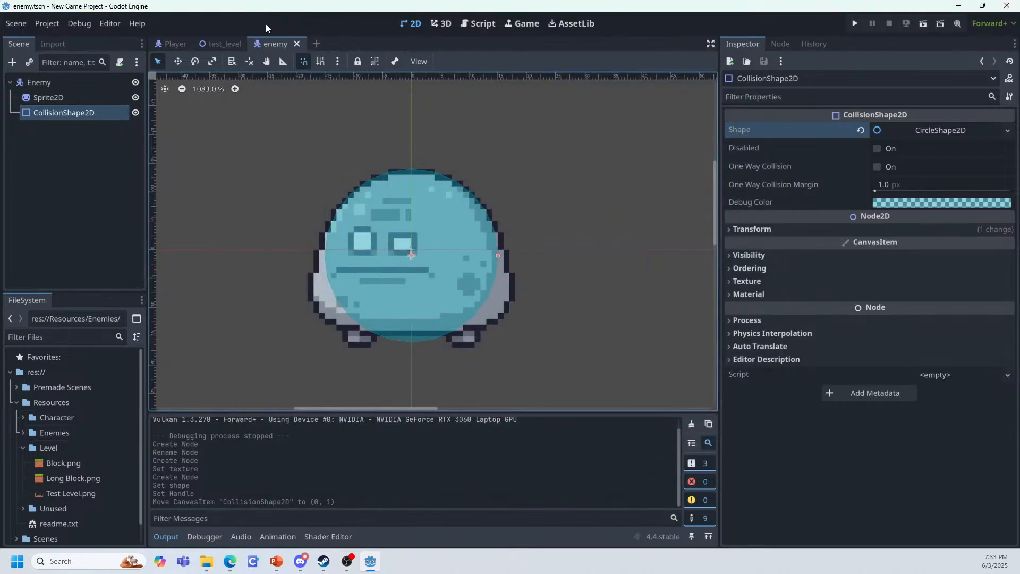
# Step: In test_level, place a Player.tscn instance above the middle platform and enemy.tscn instances above the low left ledge and the right-hand dip
pyautogui.click(219, 43)
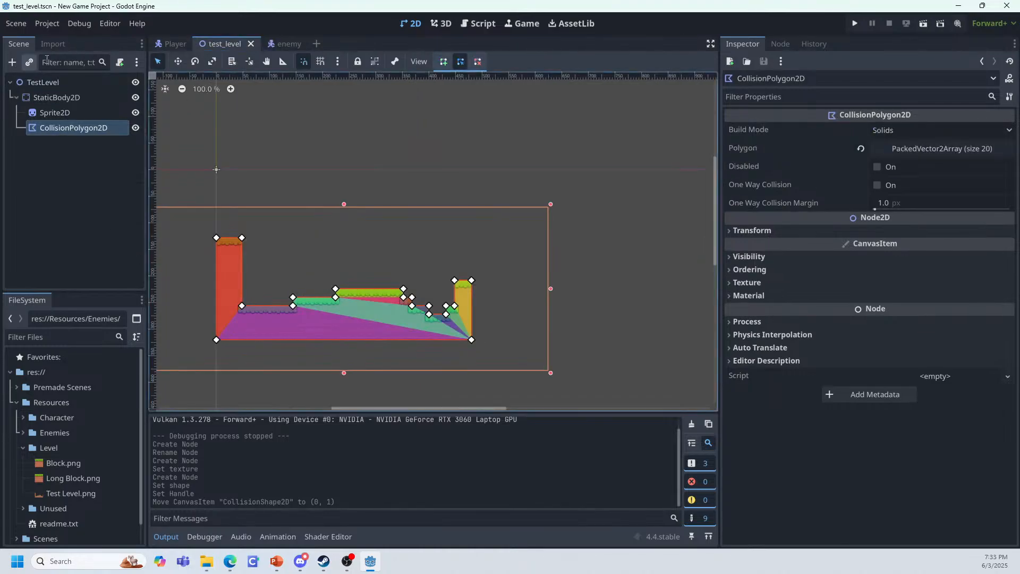
pyautogui.click(43, 84)
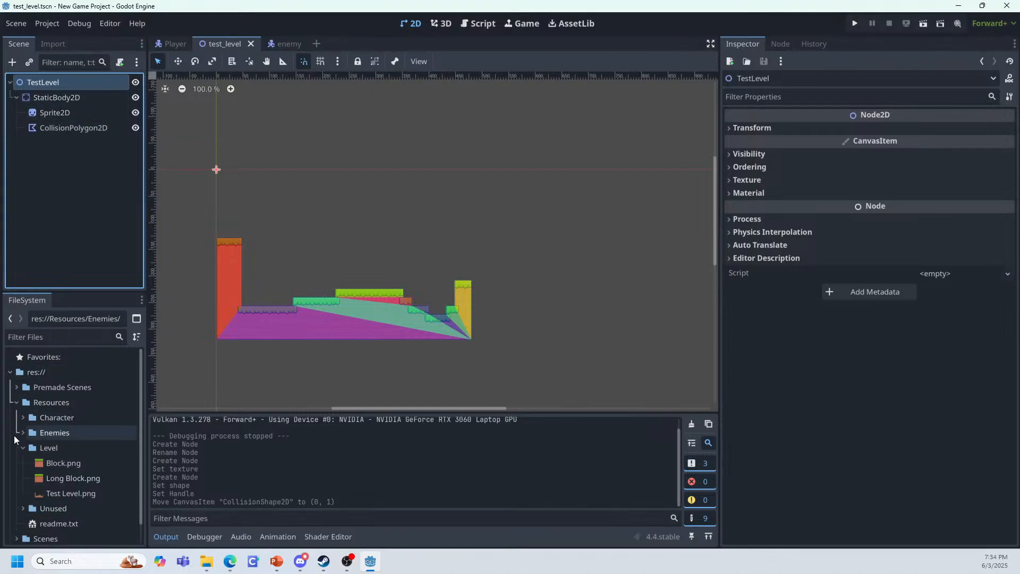
pyautogui.click(17, 402)
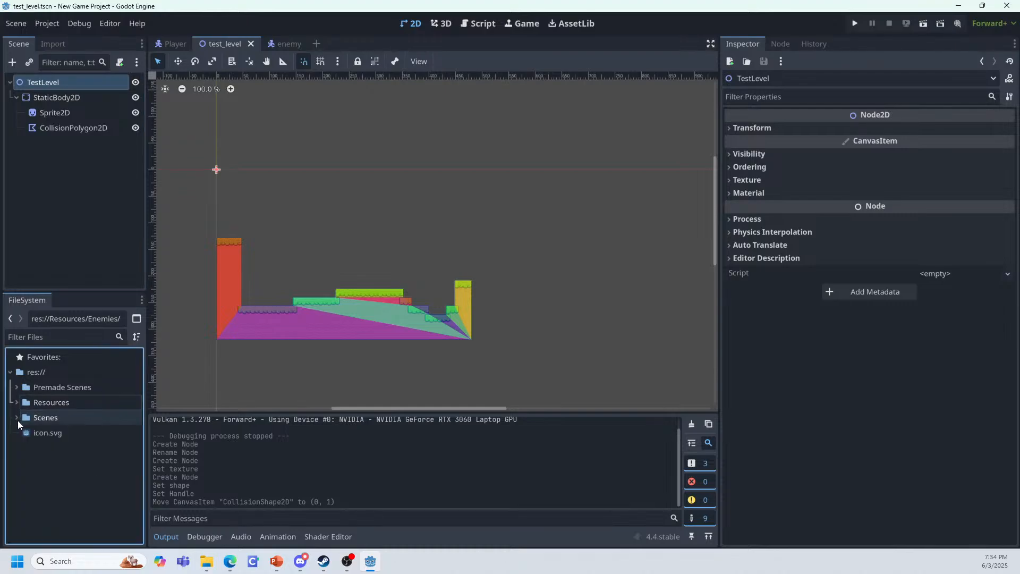
pyautogui.click(17, 419)
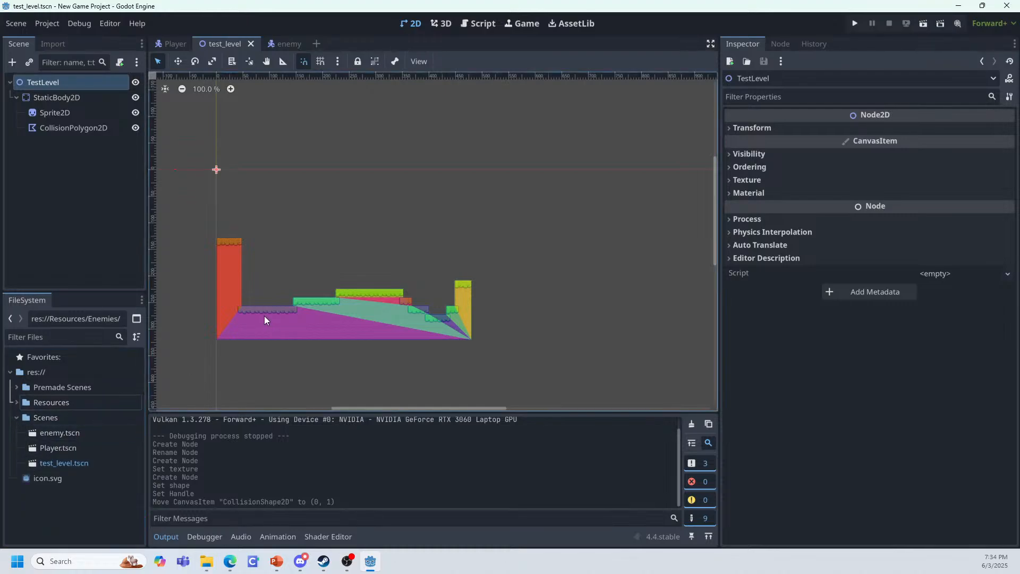
pyautogui.scroll(2, 255, 281)
pyautogui.moveTo(101, 452); pyautogui.dragTo(414, 277)
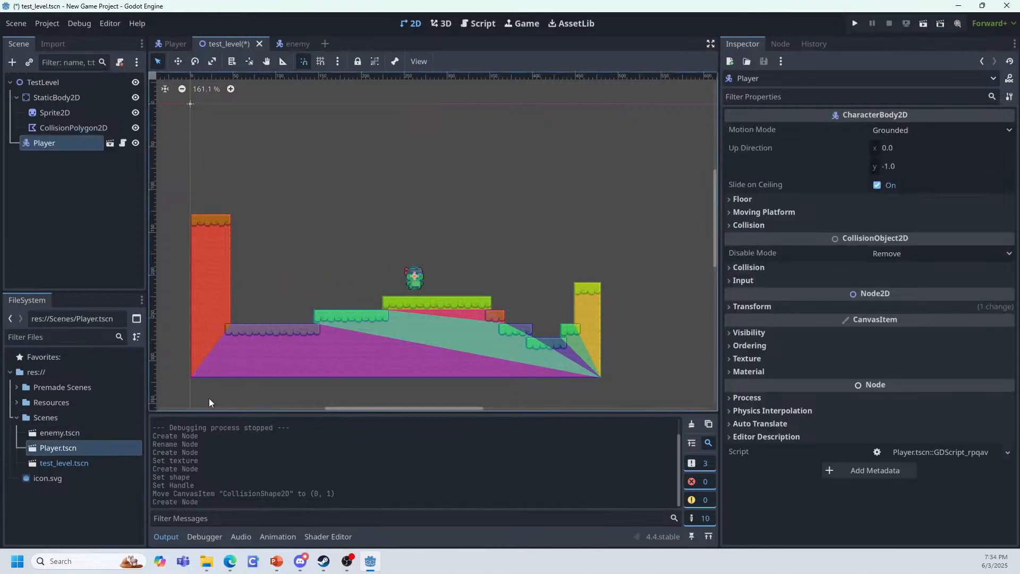
pyautogui.moveTo(101, 434); pyautogui.dragTo(259, 306)
pyautogui.moveTo(90, 432); pyautogui.dragTo(520, 278)
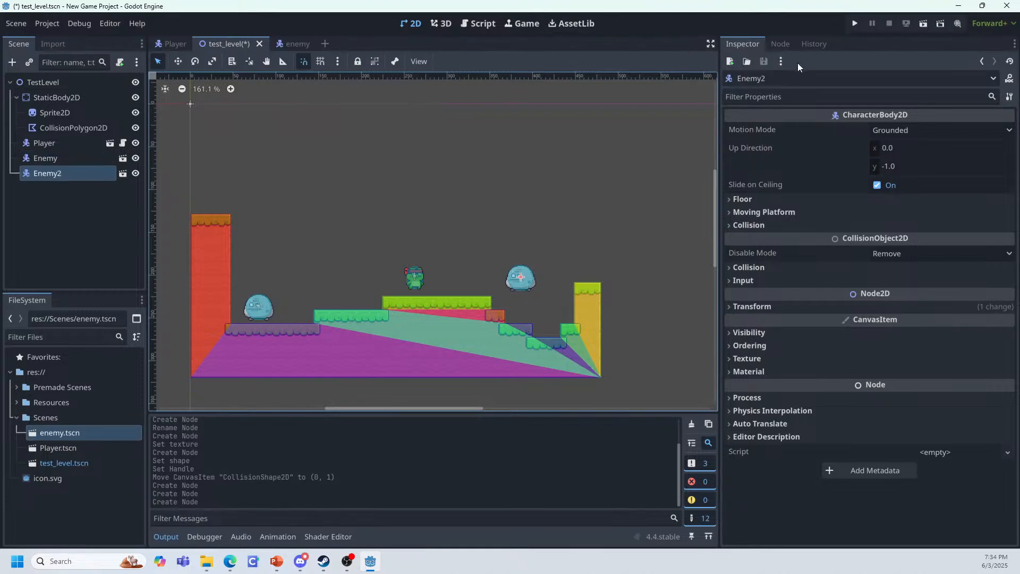
# Step: Run the project and playtest moving the player left and right and jumping around the enemies
pyautogui.click(854, 23)
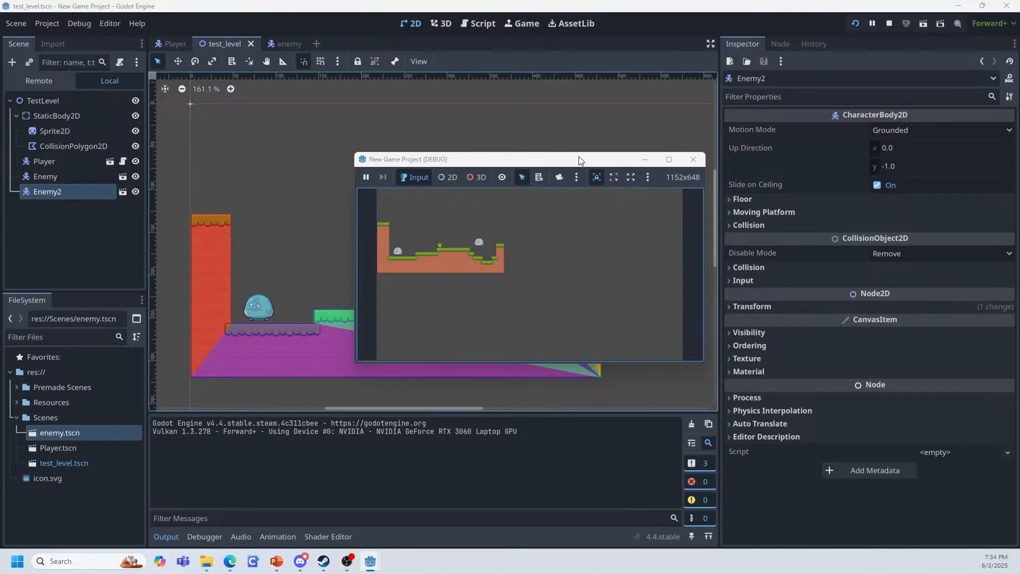
pyautogui.press('Left')
pyautogui.press('space')
pyautogui.press('Right')
pyautogui.press('Right')
pyautogui.press('space')
pyautogui.press('space')
# Step: Maximize the game window, try the stretch-to-fit display size, return to the fixed size, and close the game
pyautogui.click(666, 165)
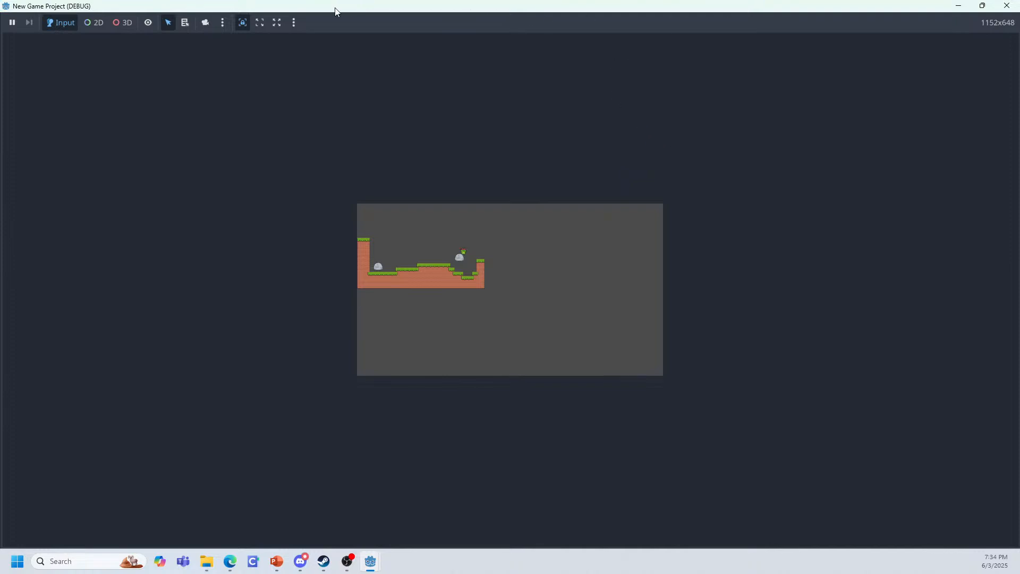
pyautogui.click(277, 24)
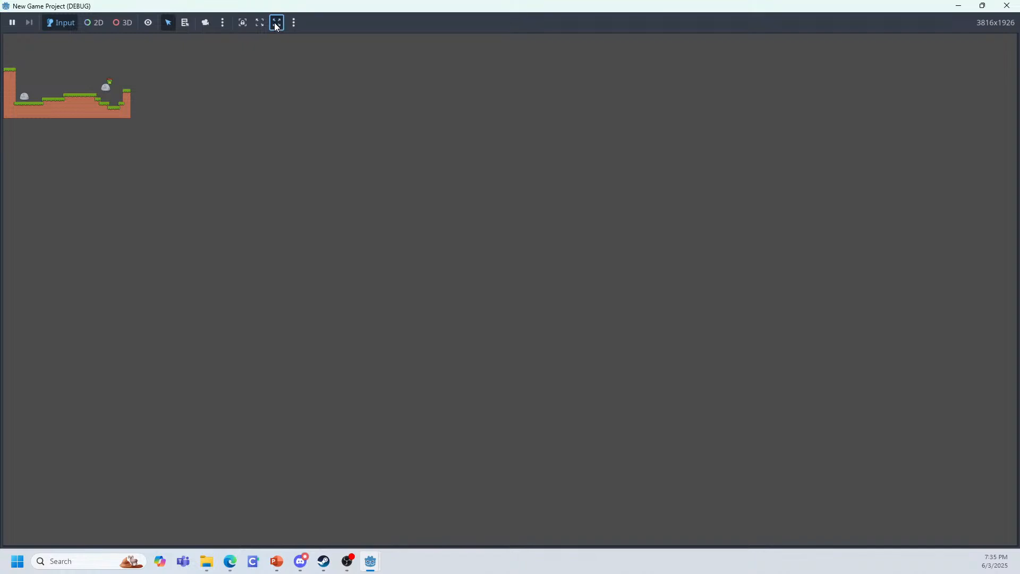
pyautogui.click(243, 22)
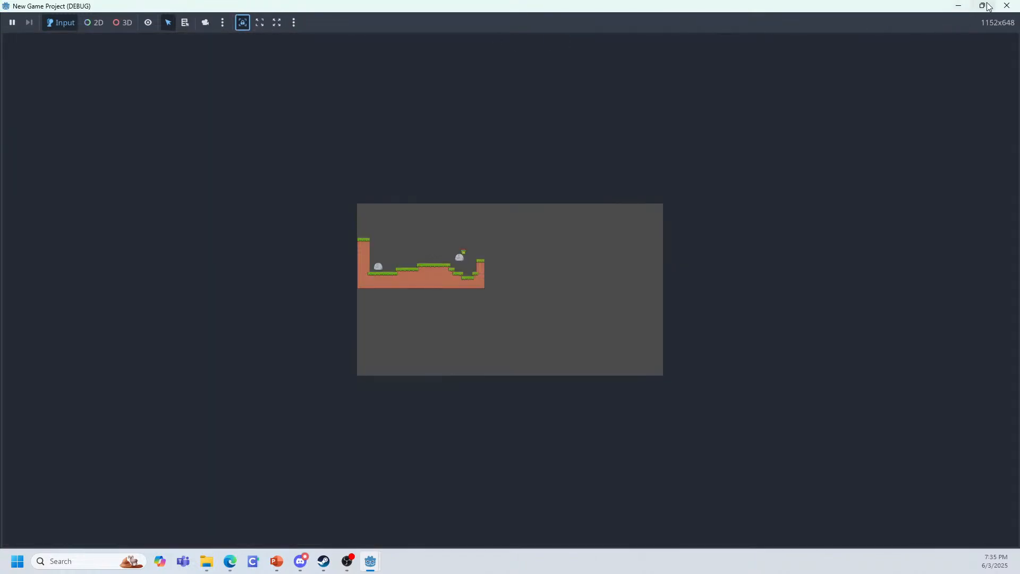
pyautogui.click(1006, 6)
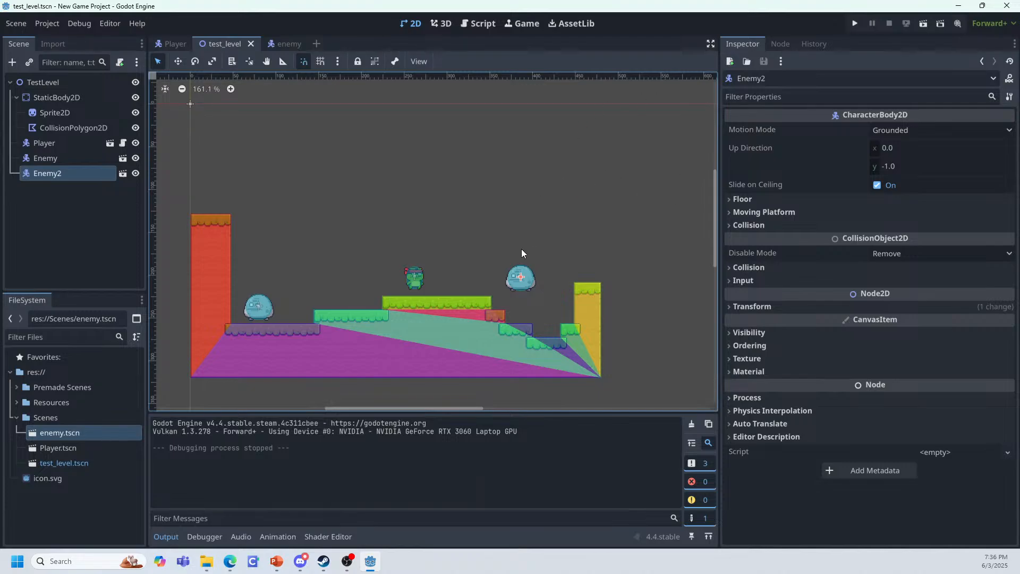
# Step: Set the project's display window viewport width to 480 and viewport height to 320, and close the project settings
pyautogui.click(51, 21)
pyautogui.click(59, 37)
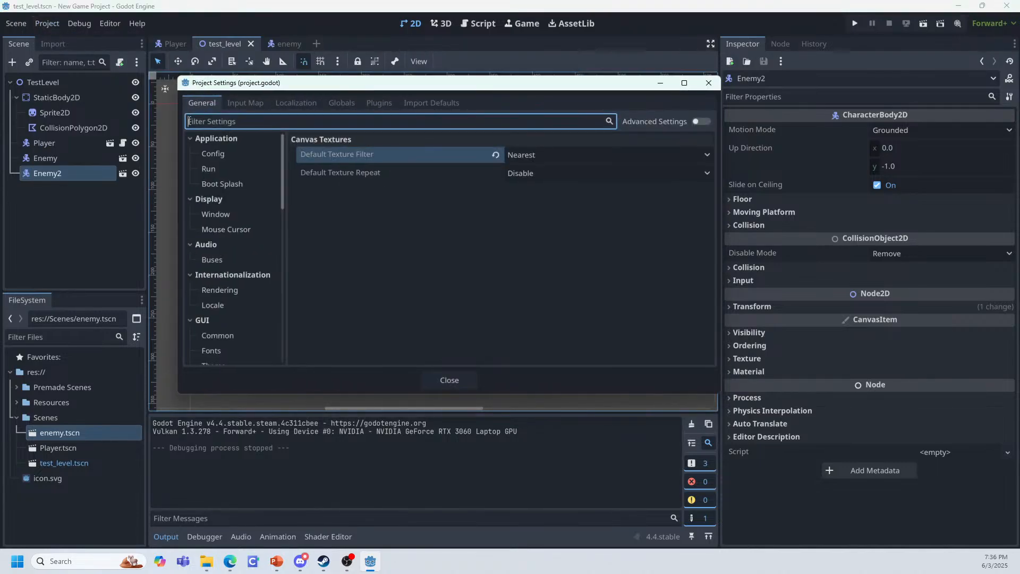
pyautogui.scroll(1, 247, 197)
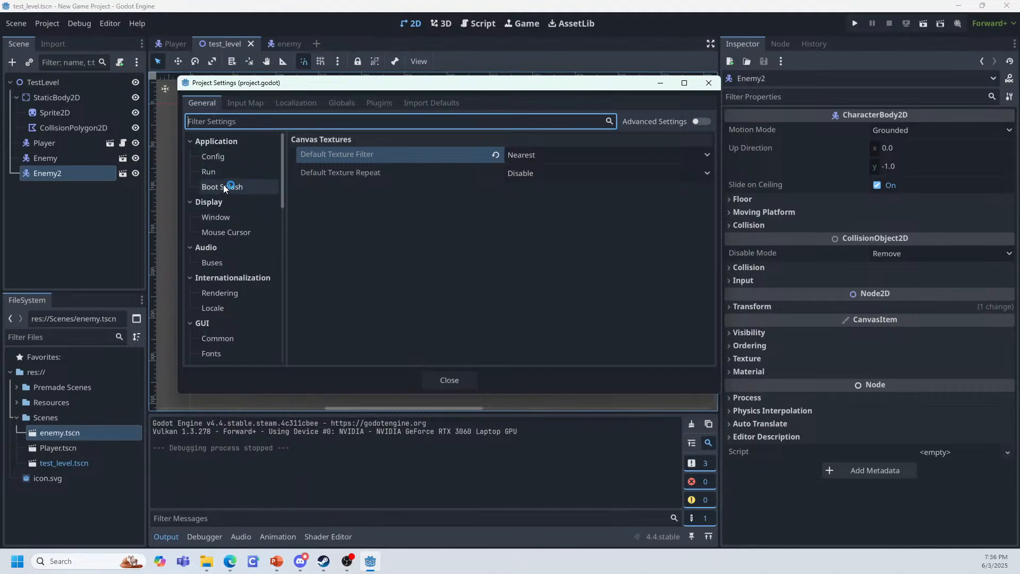
pyautogui.click(230, 219)
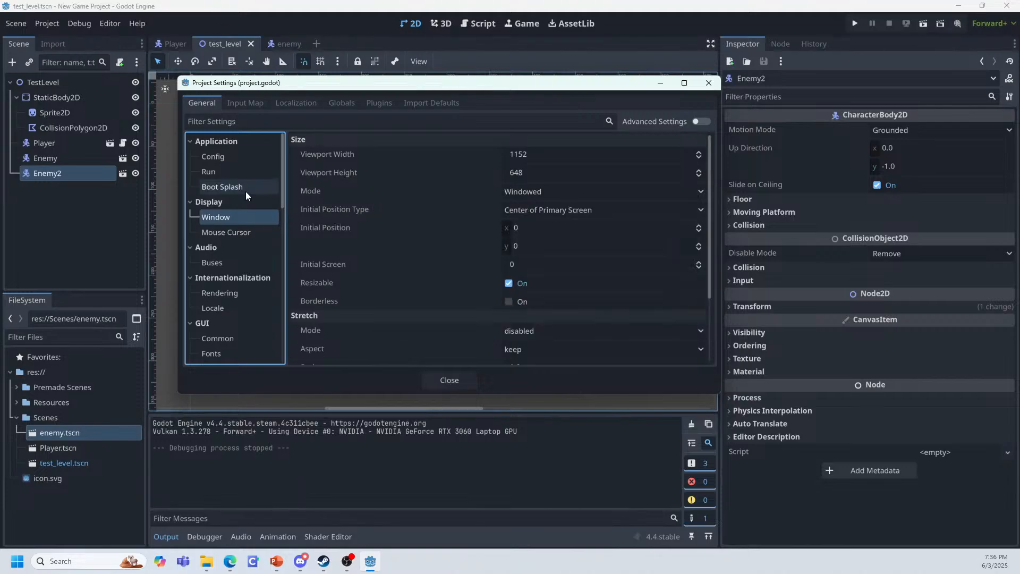
pyautogui.click(553, 154)
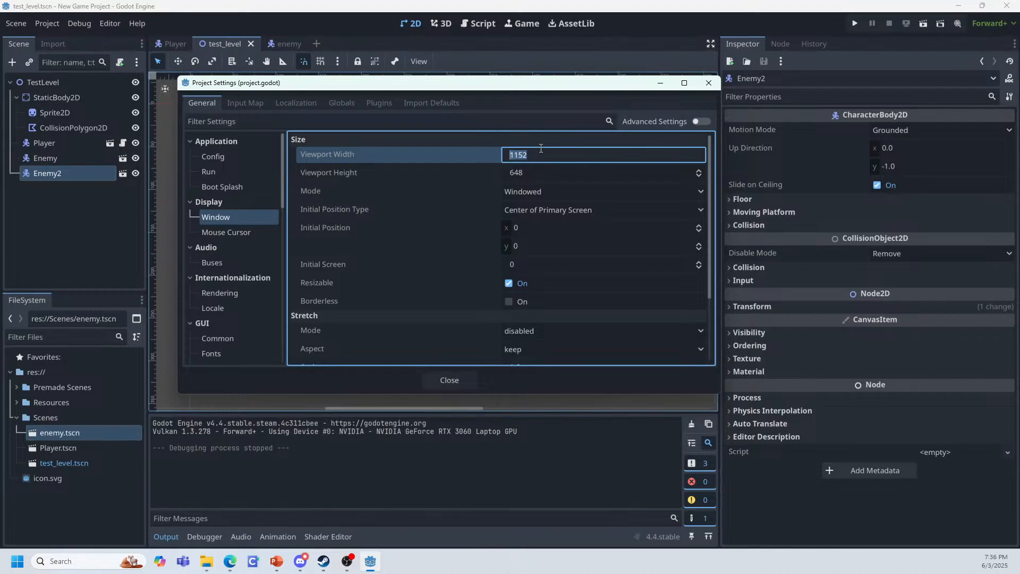
pyautogui.write('480')
pyautogui.click(548, 172)
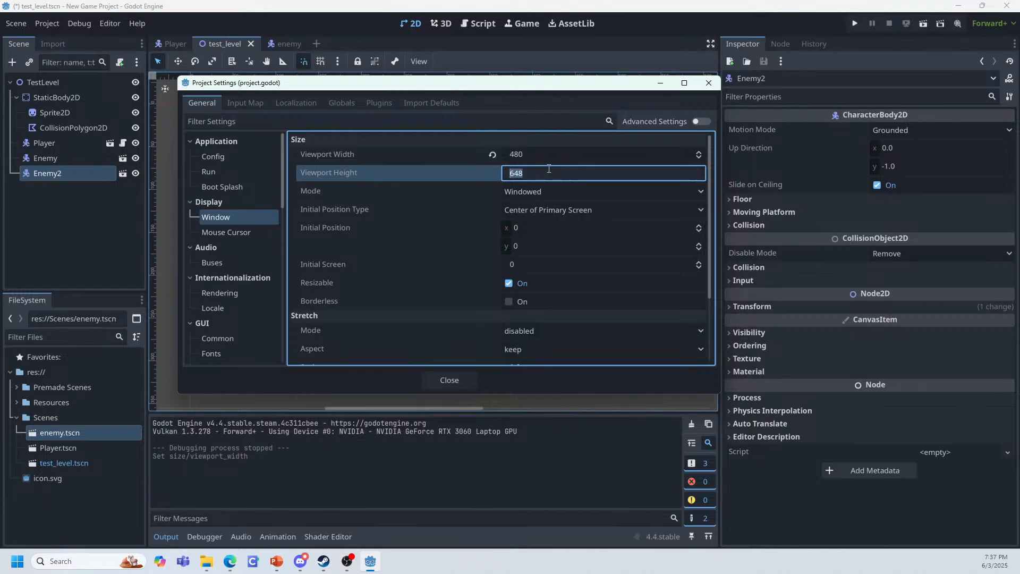
pyautogui.write('320')
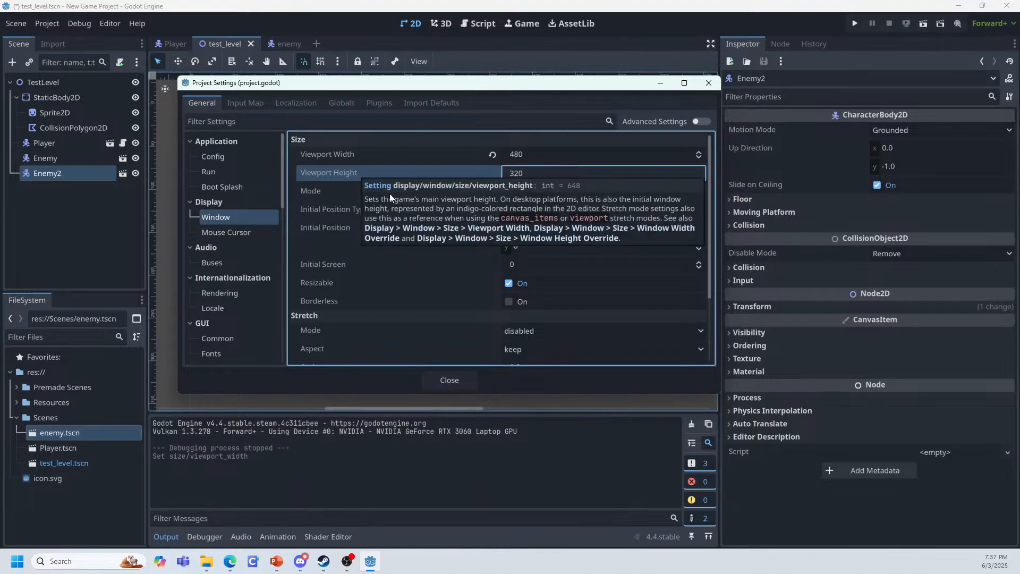
pyautogui.click(463, 378)
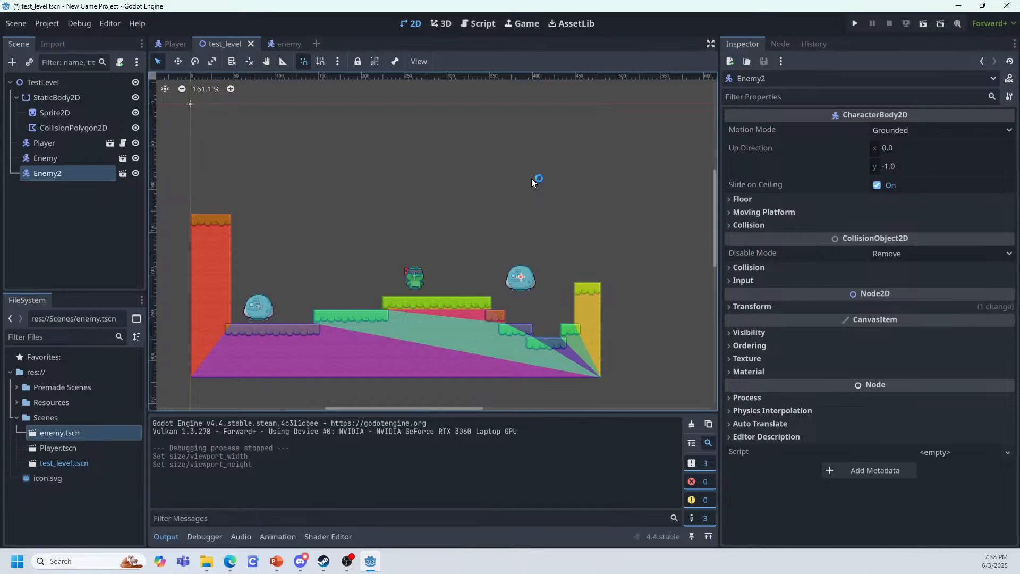
# Step: Run the project, view the game stretched to fit its window, and close it
pyautogui.click(852, 21)
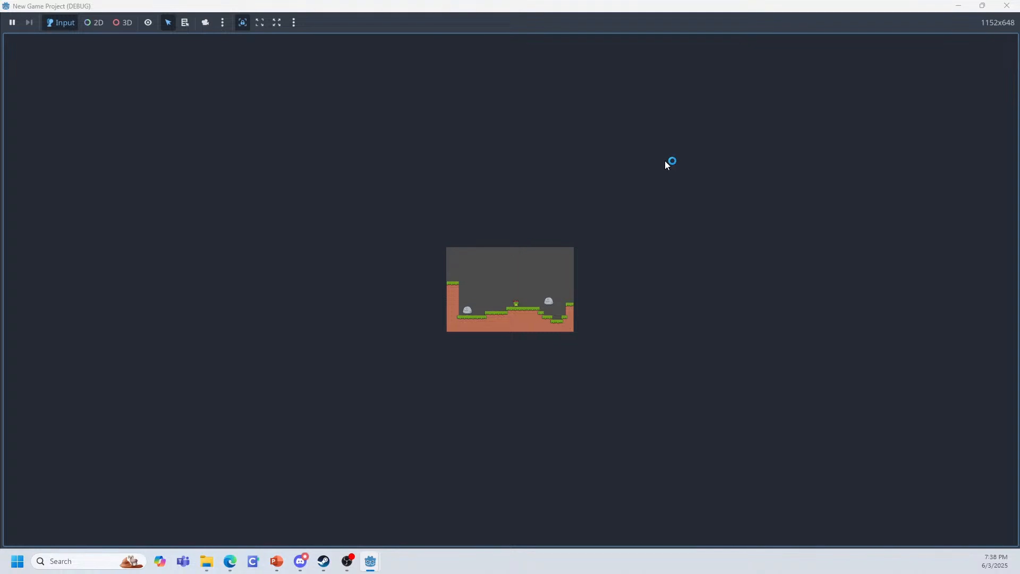
pyautogui.click(275, 23)
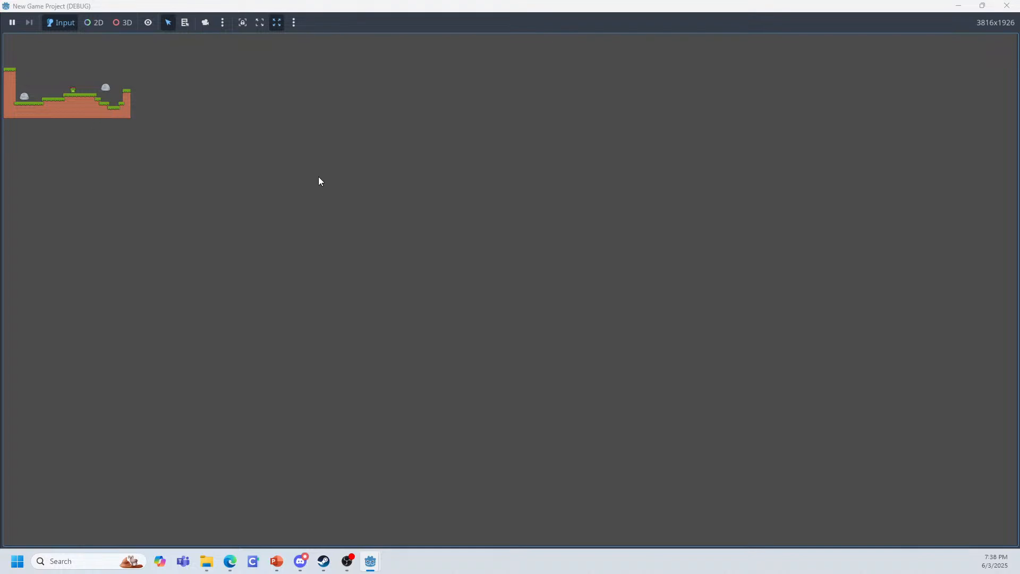
pyautogui.click(1005, 6)
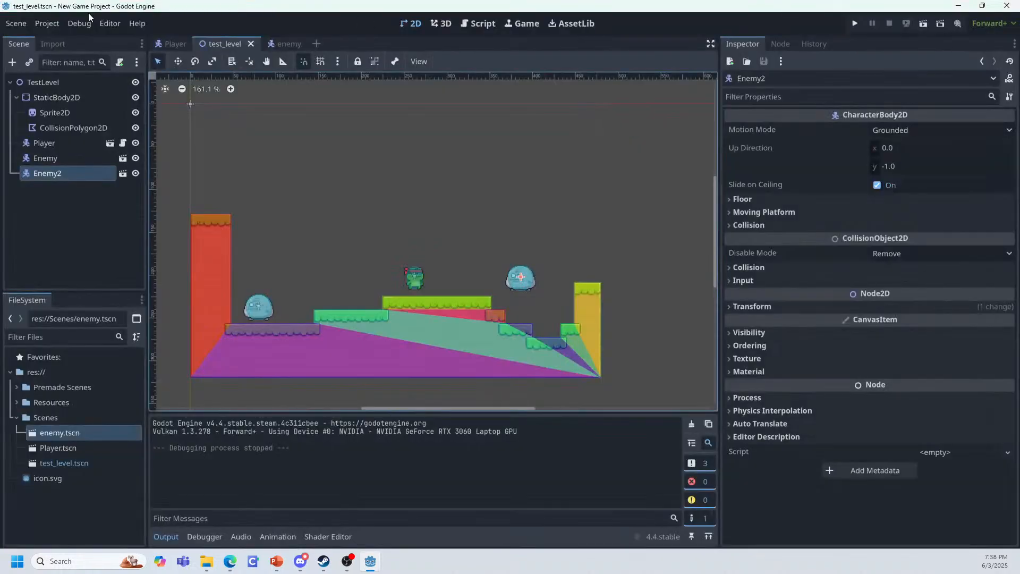
# Step: Set the display window's stretch mode to viewport in the project settings
pyautogui.click(51, 25)
pyautogui.click(63, 44)
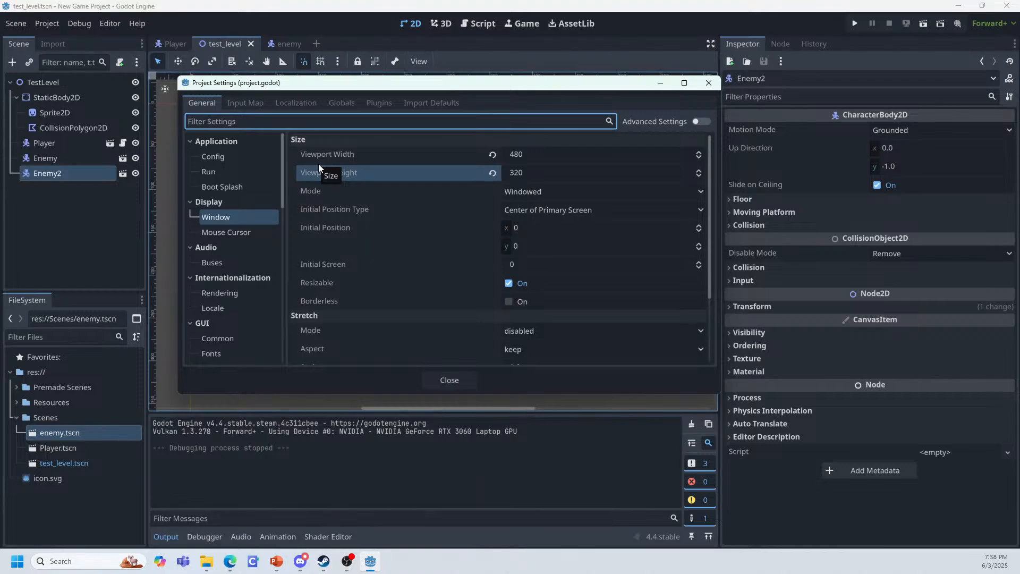
pyautogui.scroll(-1, 324, 260)
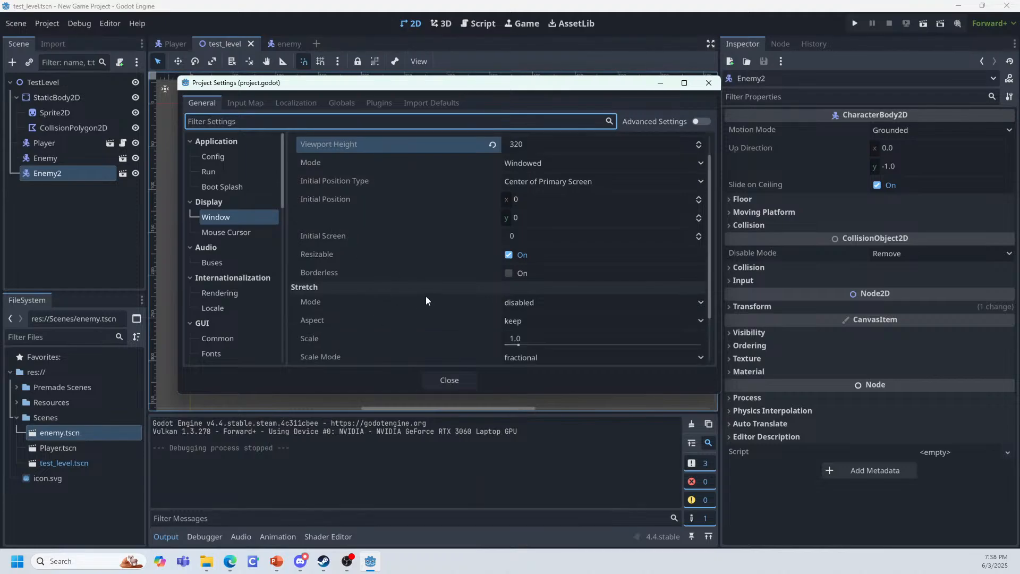
pyautogui.click(531, 302)
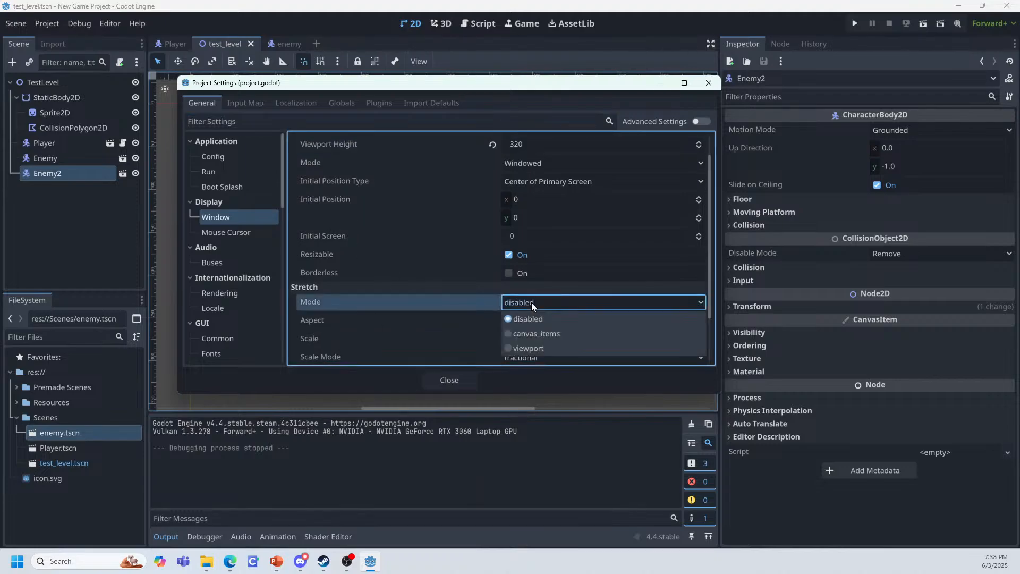
pyautogui.click(547, 349)
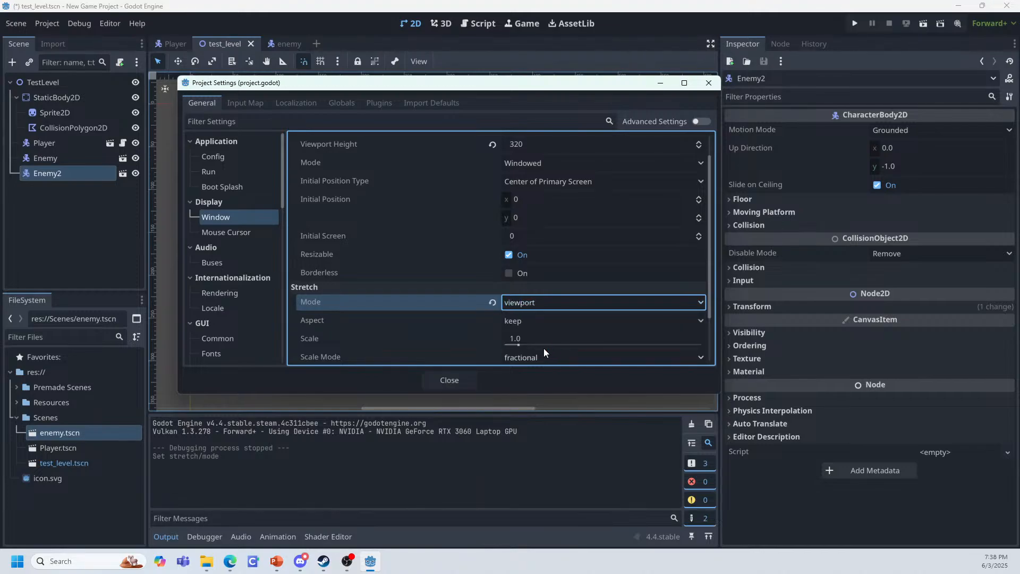
pyautogui.scroll(-1, 481, 324)
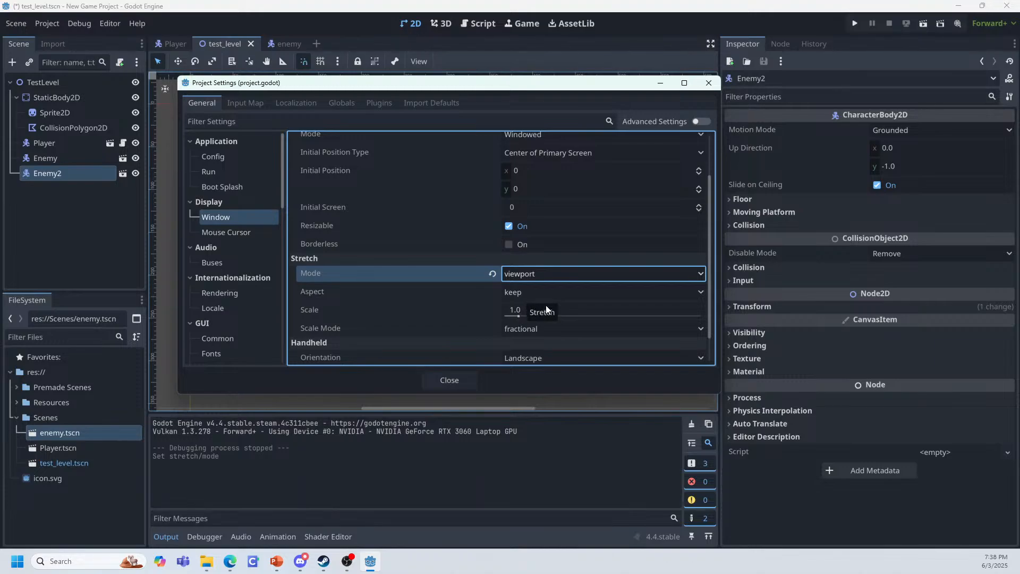
# Step: Close the project settings, run the project, and walk the frog player back and forth and down to the lower ledge
pyautogui.click(457, 380)
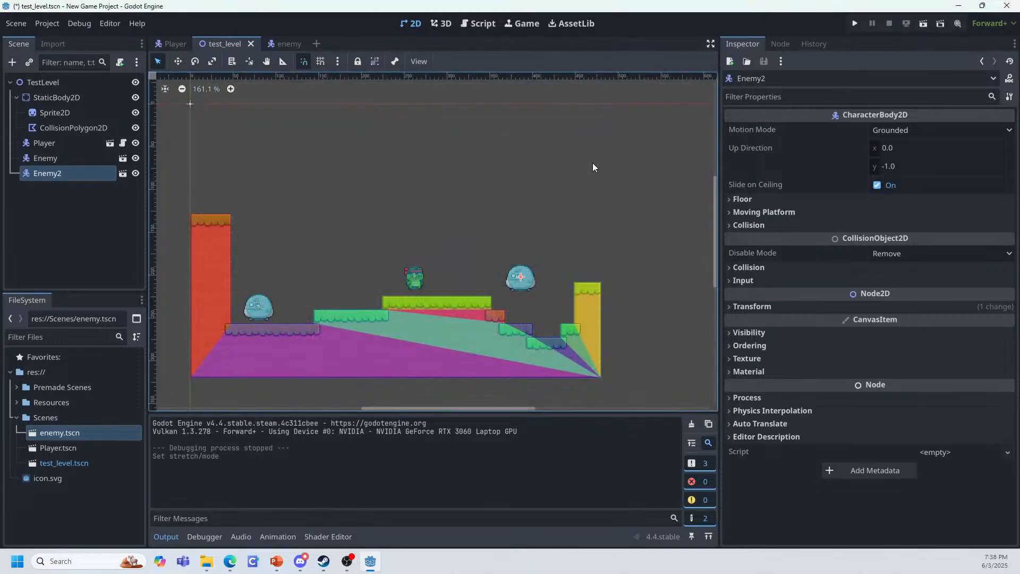
pyautogui.click(858, 22)
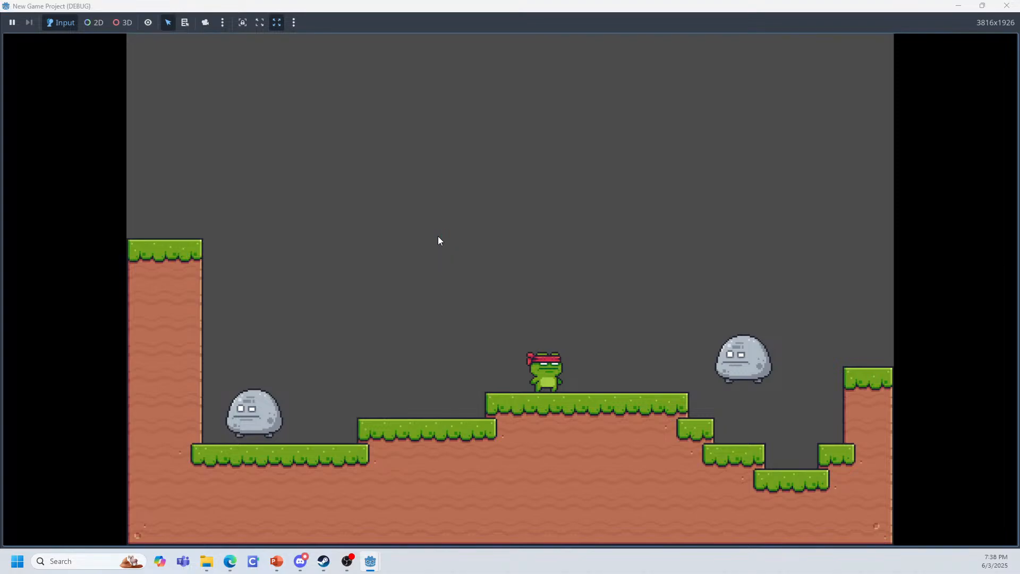
pyautogui.press('Left')
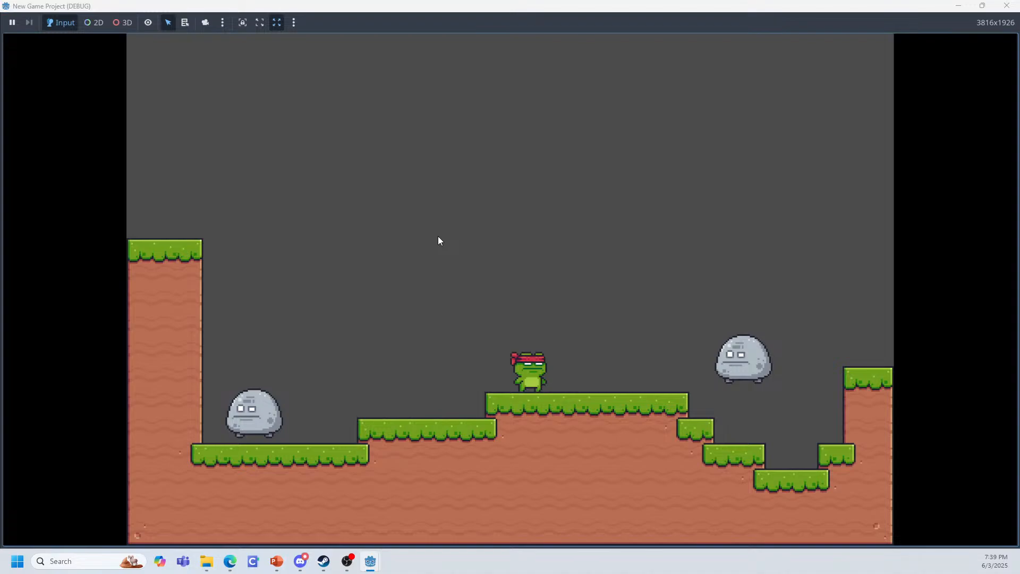
pyautogui.press('Right')
pyautogui.press('Left')
pyautogui.press('Right')
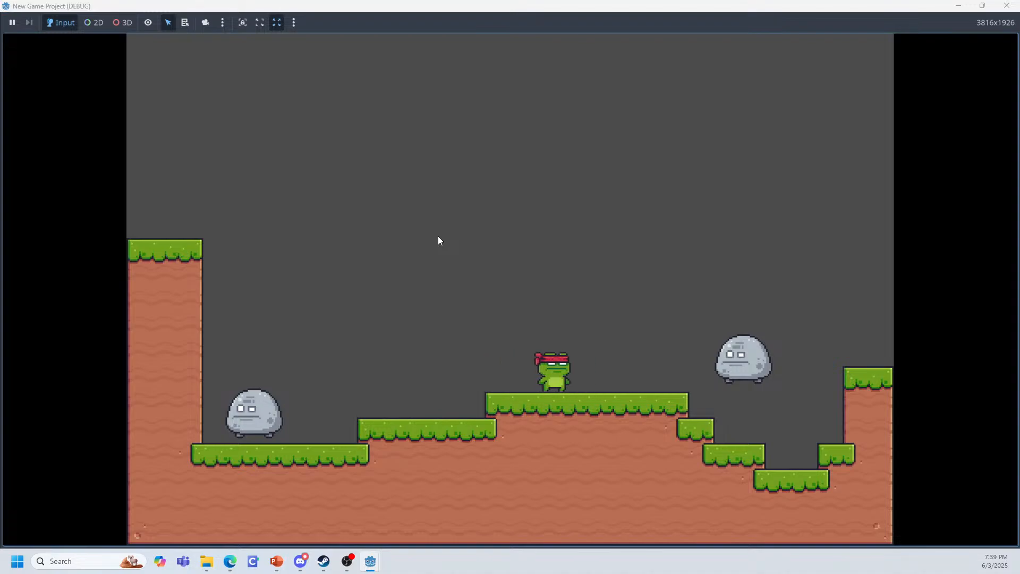
pyautogui.press('Left')
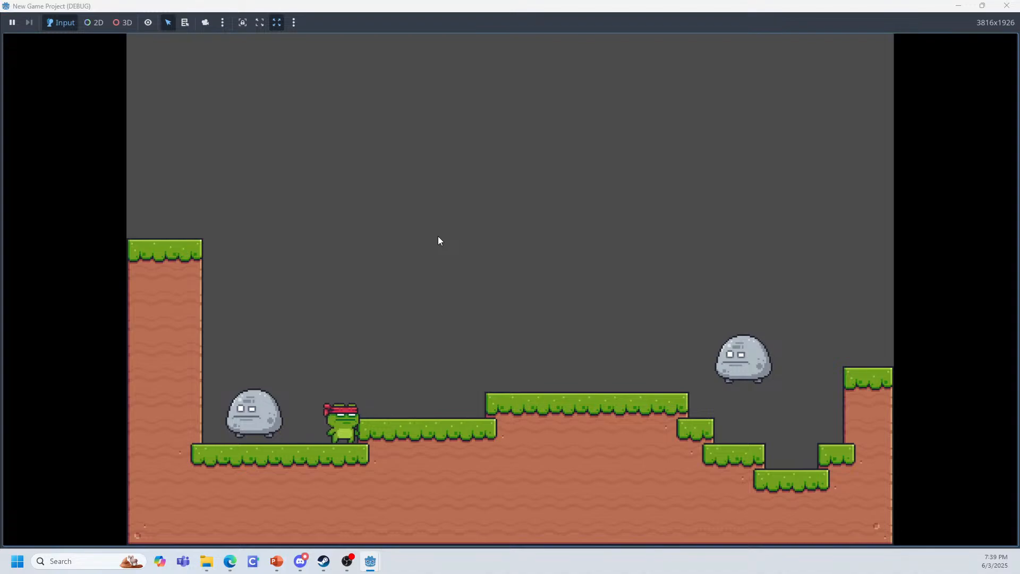
# Step: Test the player's jumping and movement across the level's platforms, and close the game
pyautogui.press('Right')
pyautogui.press('space')
pyautogui.press('space')
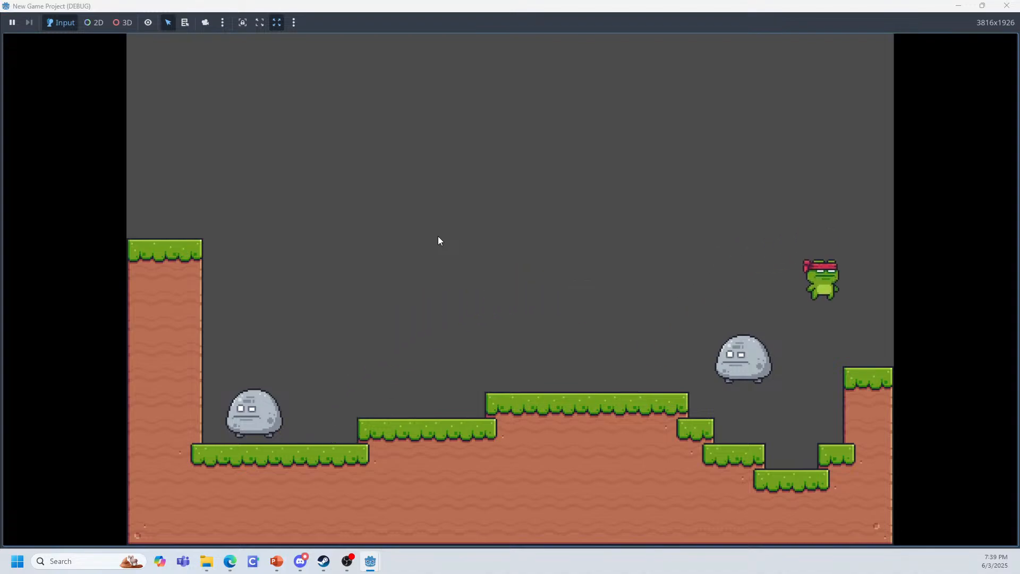
pyautogui.press('Left')
pyautogui.press('Right')
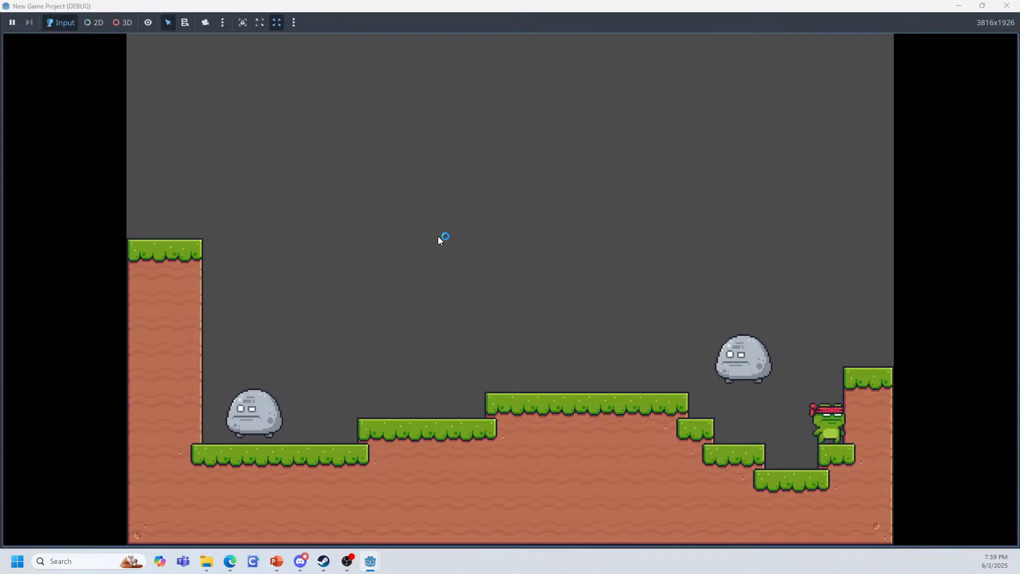
pyautogui.press('space')
pyautogui.press('space')
pyautogui.press('space')
pyautogui.press('Left')
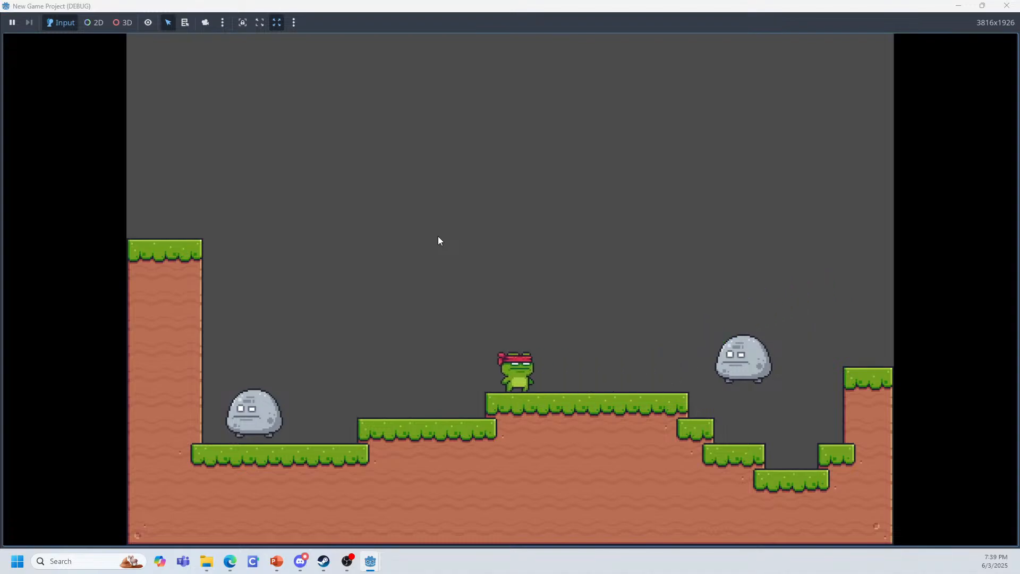
pyautogui.press('space')
pyautogui.press('space')
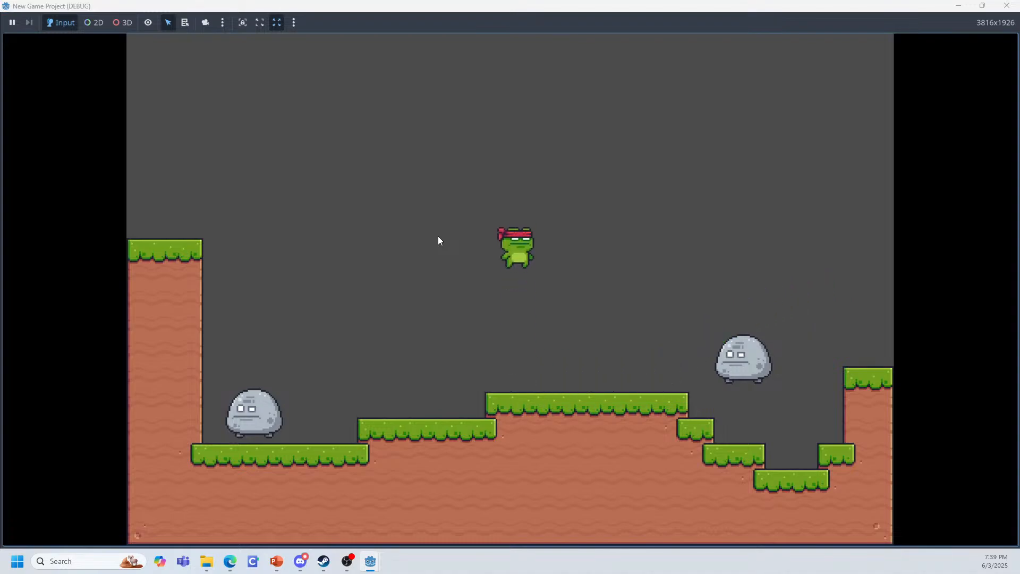
pyautogui.press('space')
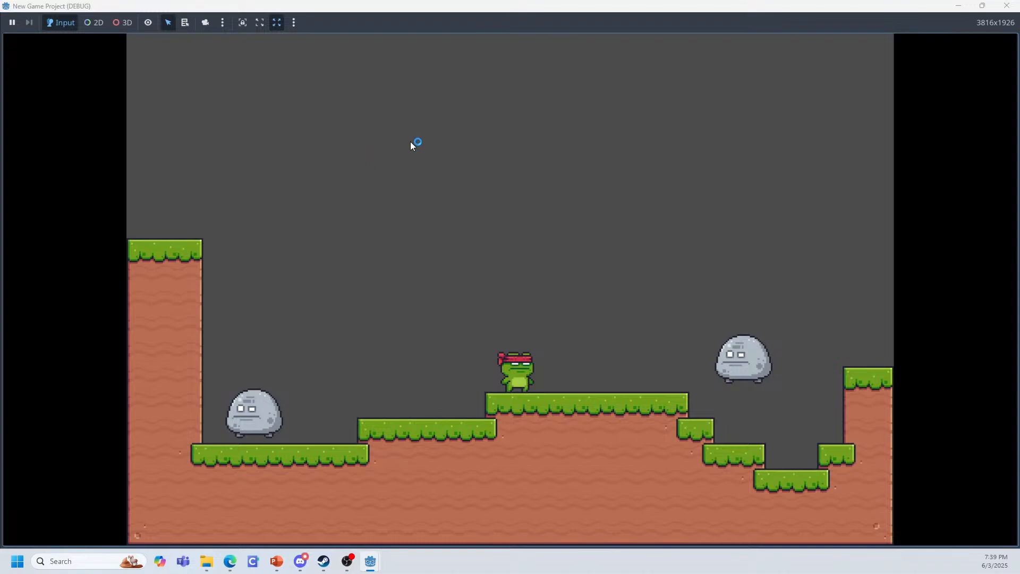
pyautogui.click(1007, 5)
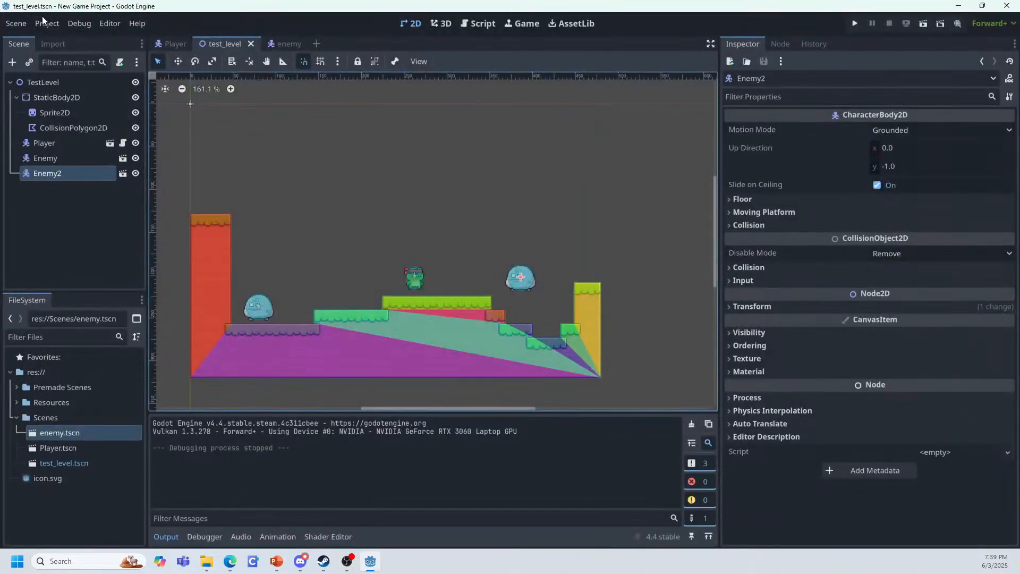
# Step: Review the display window's size and stretch settings in the project settings, and close them
pyautogui.click(52, 24)
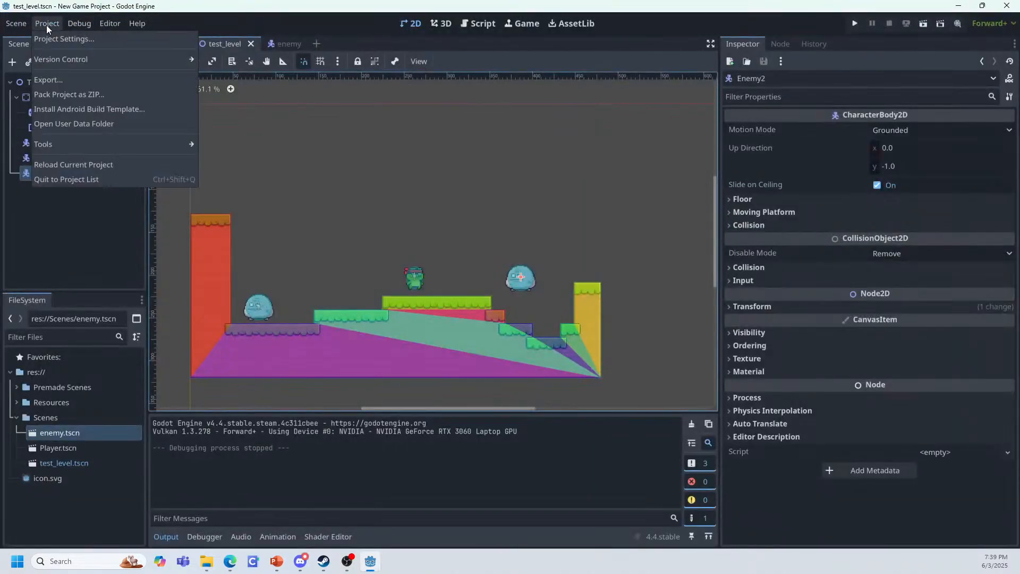
pyautogui.click(77, 39)
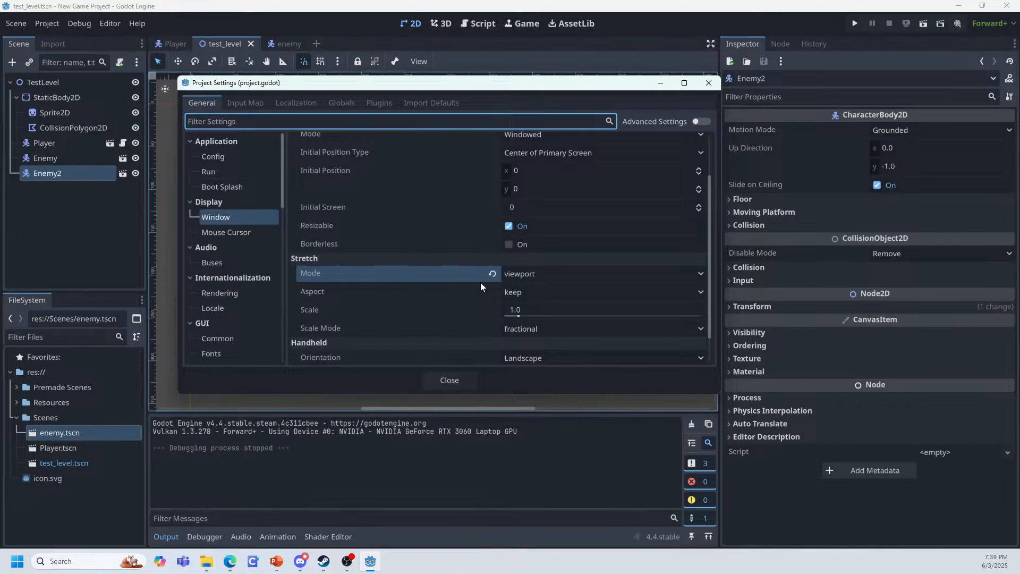
pyautogui.scroll(3, 532, 274)
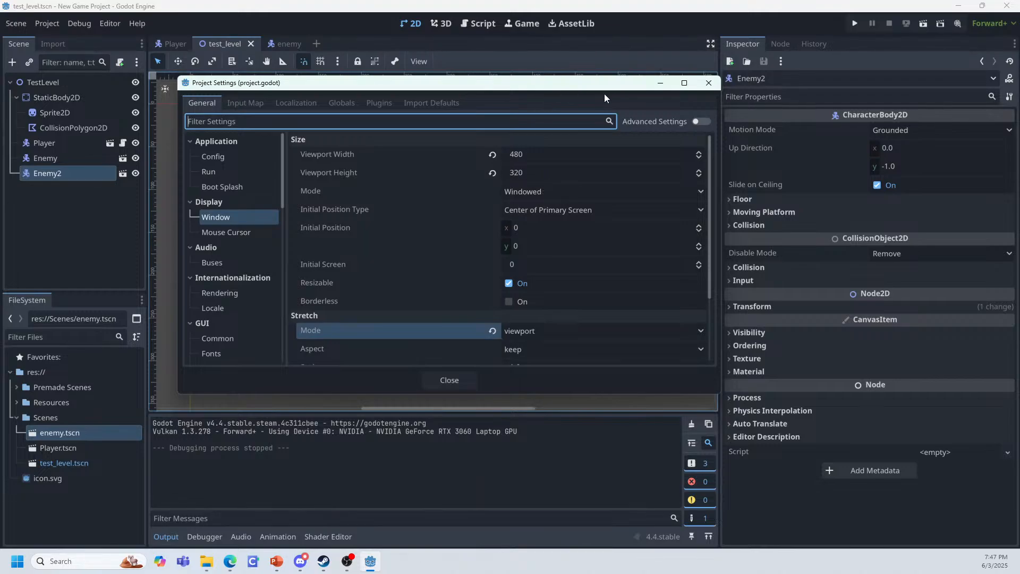
pyautogui.click(700, 86)
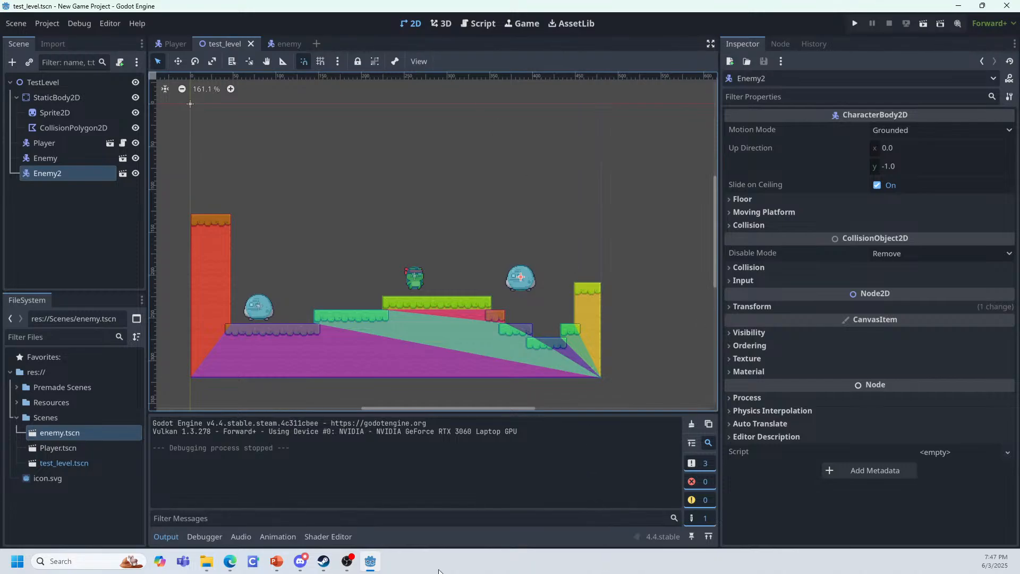
# Step: Switch to the PowerPoint slide show and advance the Enemy Movement slide to its first bullet point
pyautogui.moveTo(276, 561)
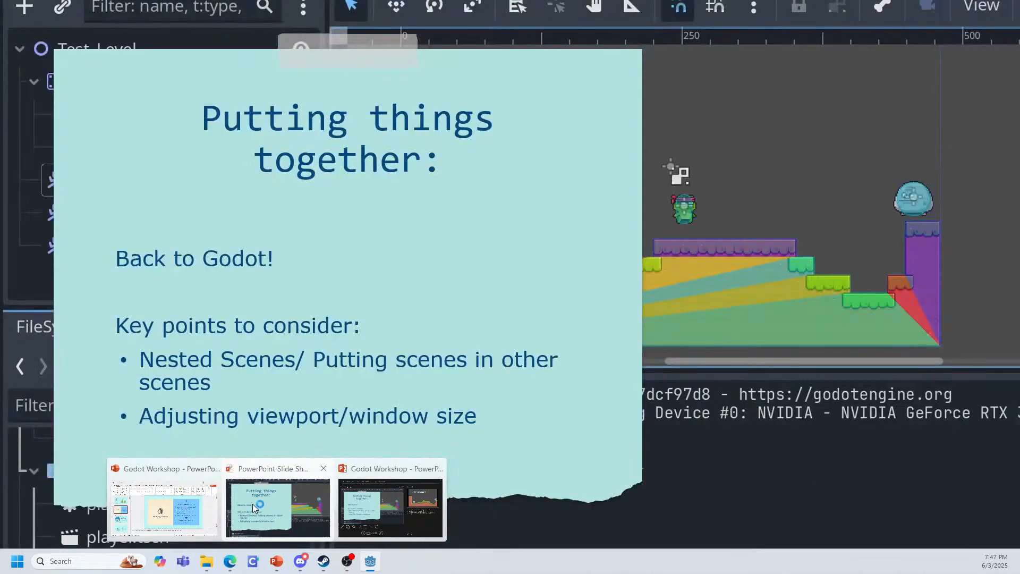
pyautogui.click(273, 504)
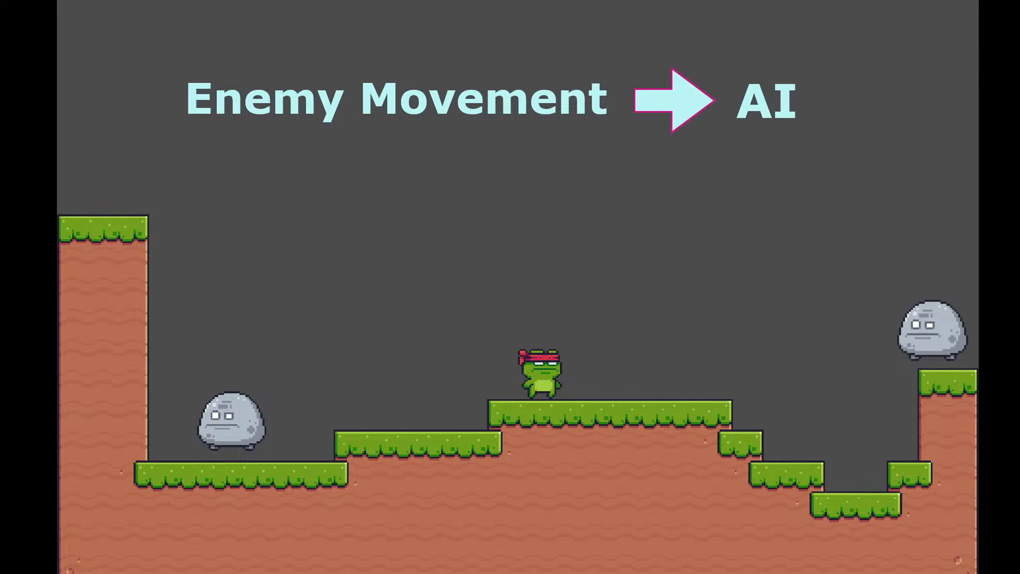
pyautogui.press('Right')
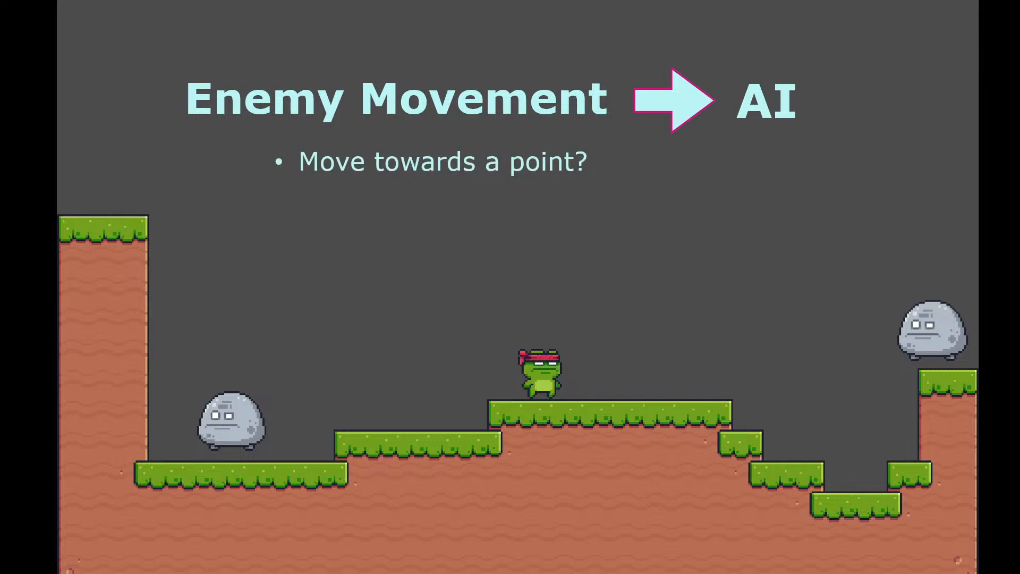